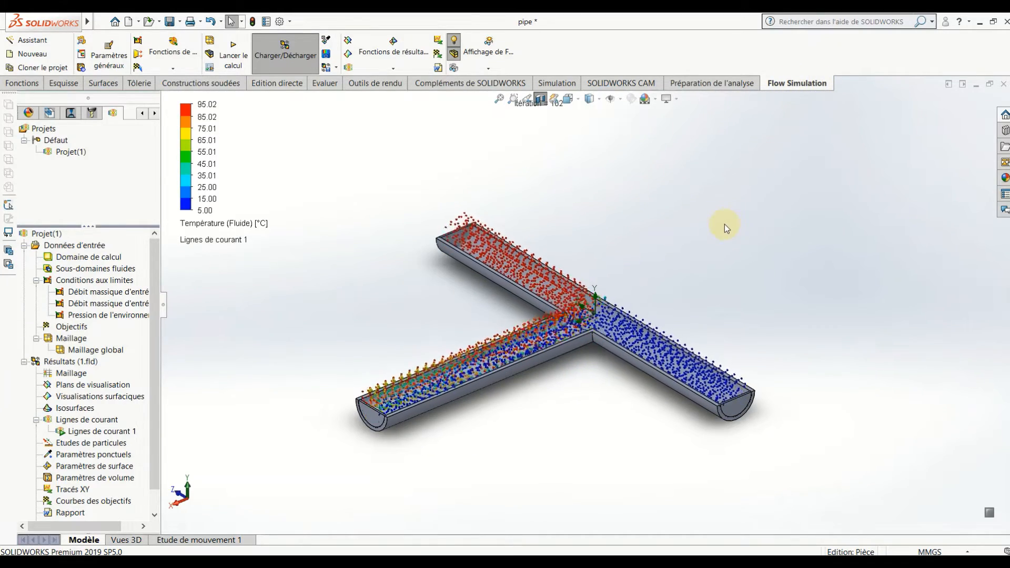
- Examine the animated temperature flow lines through the pipe tee, especially the mixing at the junction and along the outlet branch
middle_drag(566, 392, 609, 354)
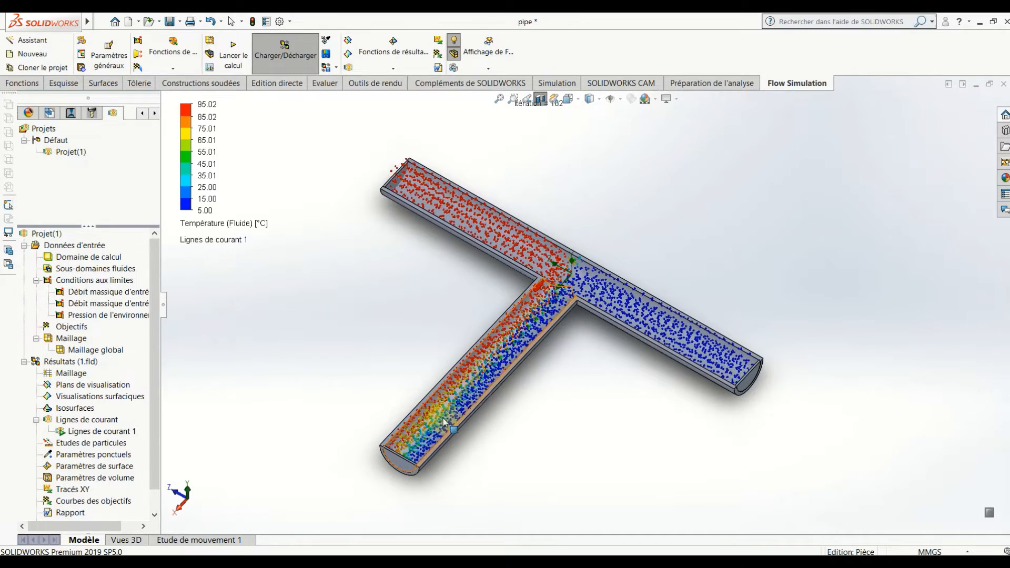
middle_drag(472, 396, 542, 354)
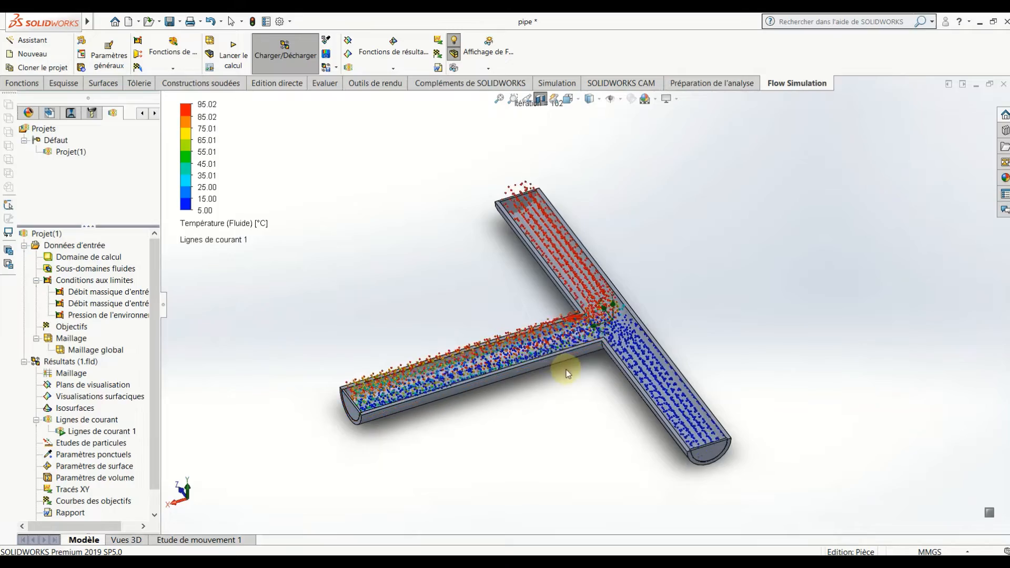
scroll(567, 356, down, 5)
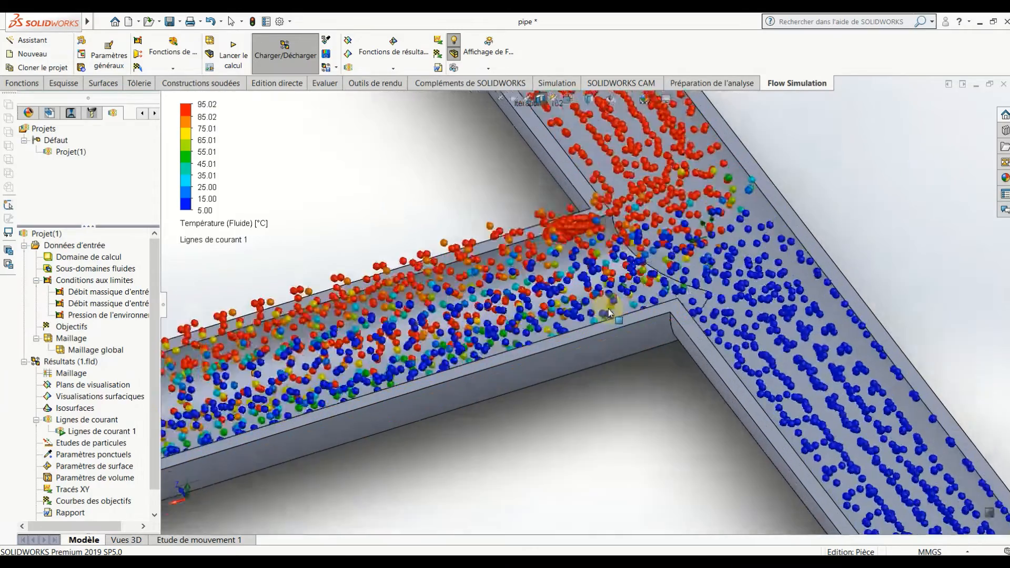
scroll(611, 310, up, 5)
scroll(305, 404, down, 6)
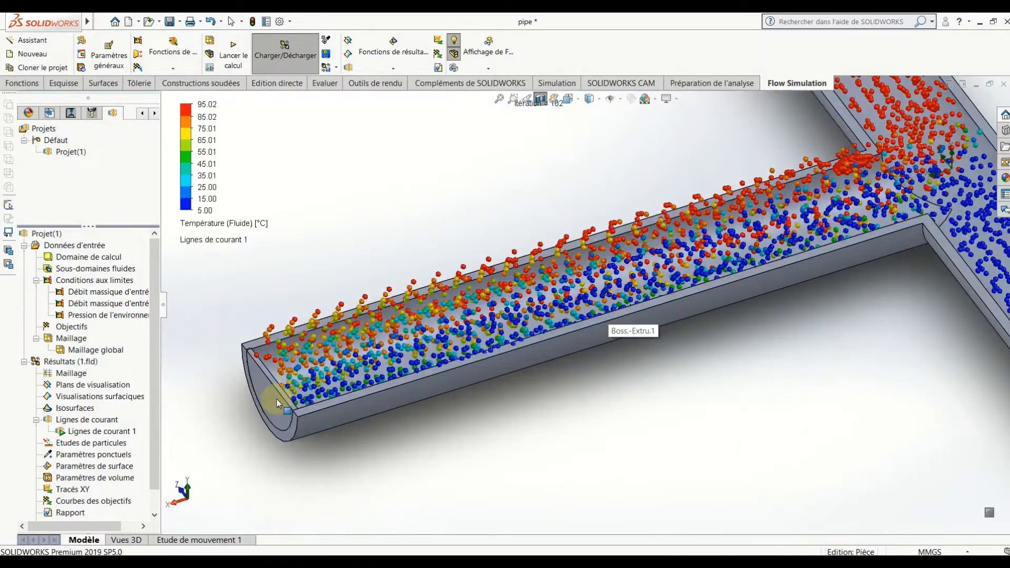
scroll(584, 308, up, 8)
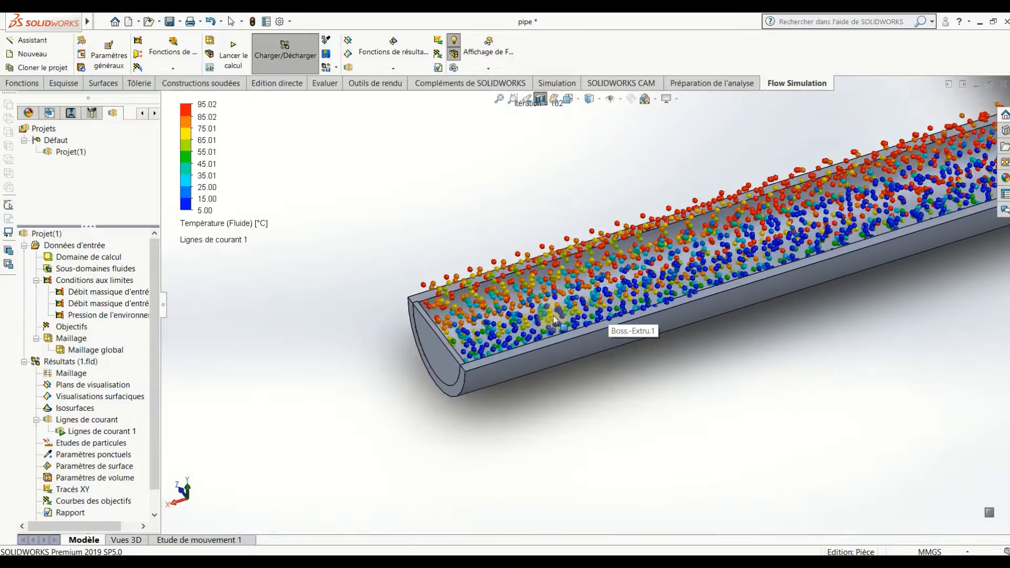
scroll(725, 242, down, 2)
scroll(725, 241, down, 3)
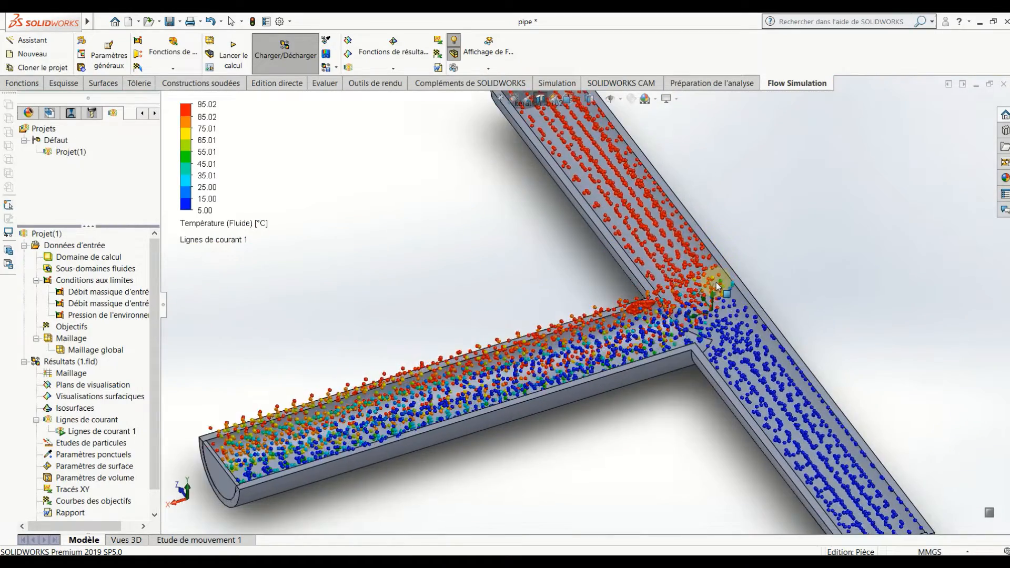
scroll(717, 282, up, 2)
- Stop the animation of Lignes de courant 1 and create a new part document
right_click(90, 433)
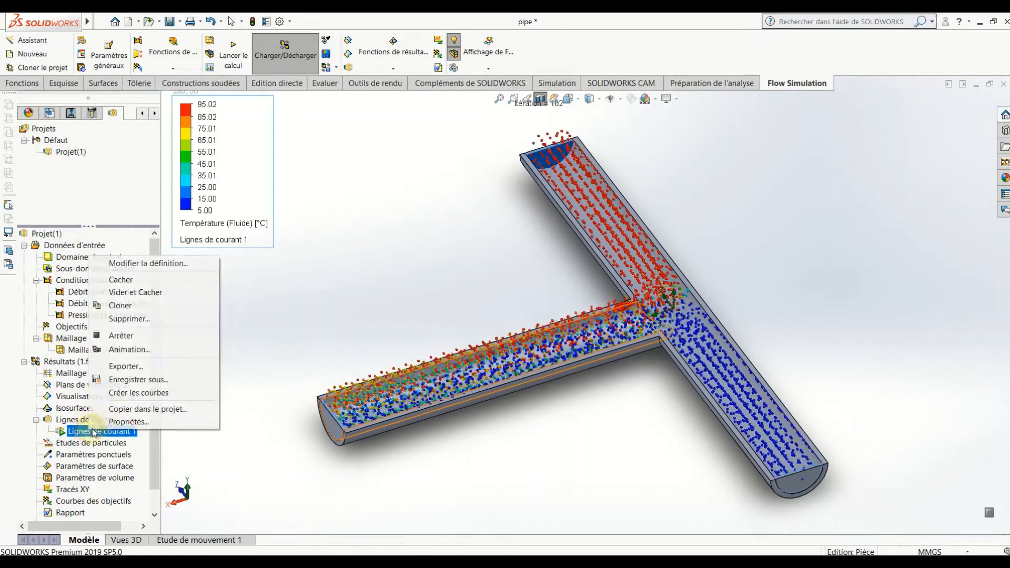
click(140, 333)
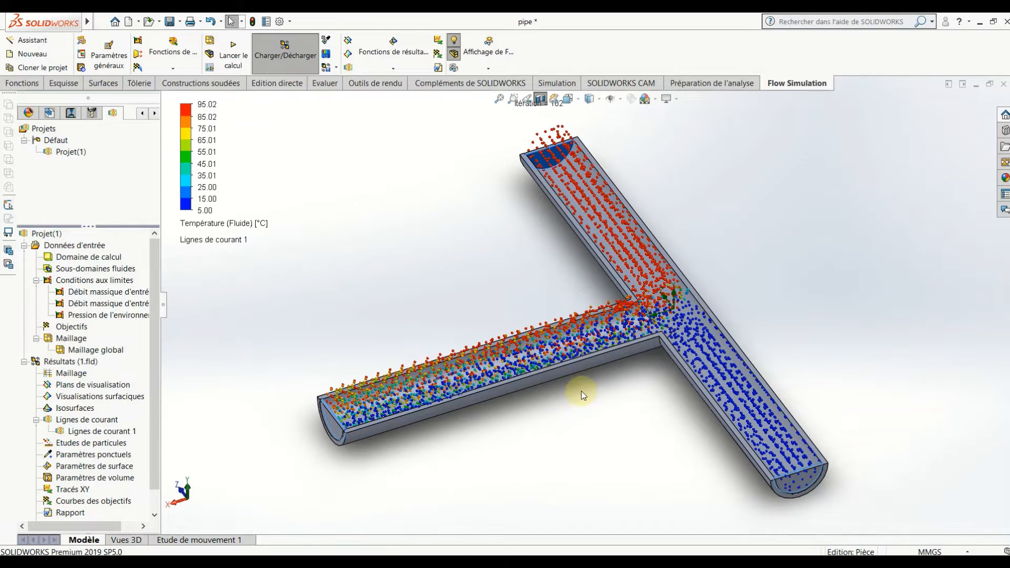
click(129, 21)
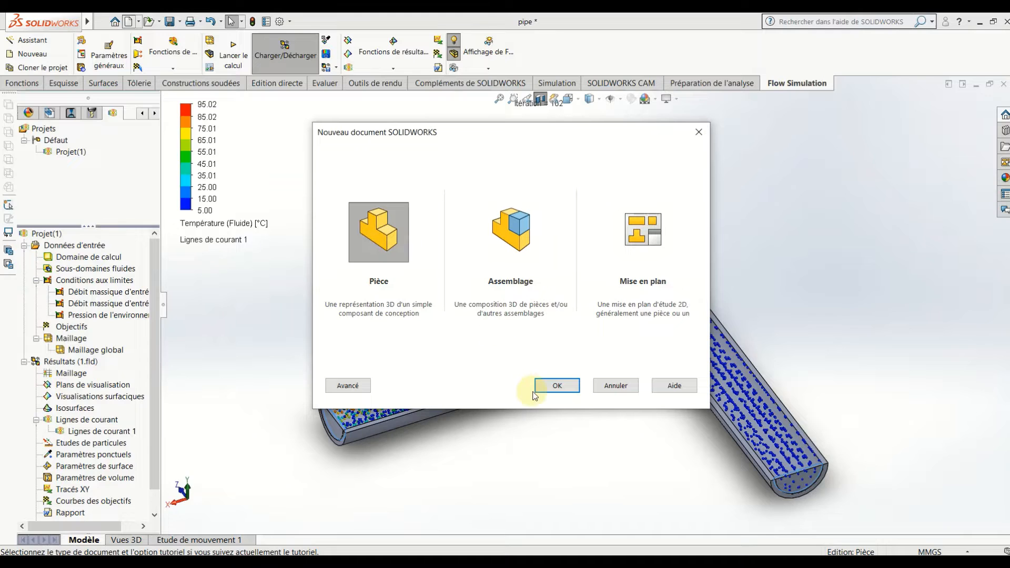
click(553, 385)
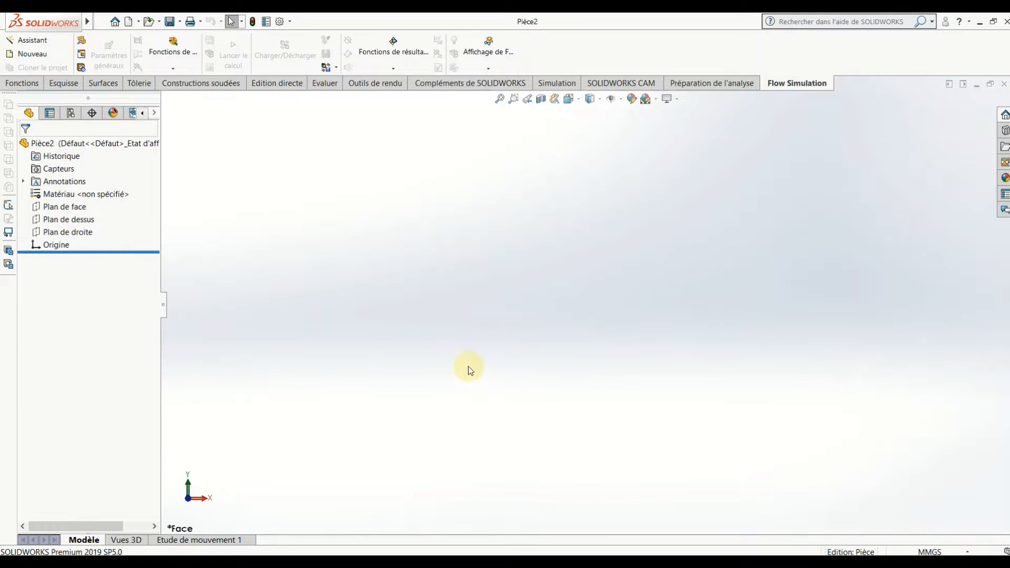
- On Plan de face, sketch a circle about 114 mm in diameter centred on the origin
click(77, 210)
click(86, 195)
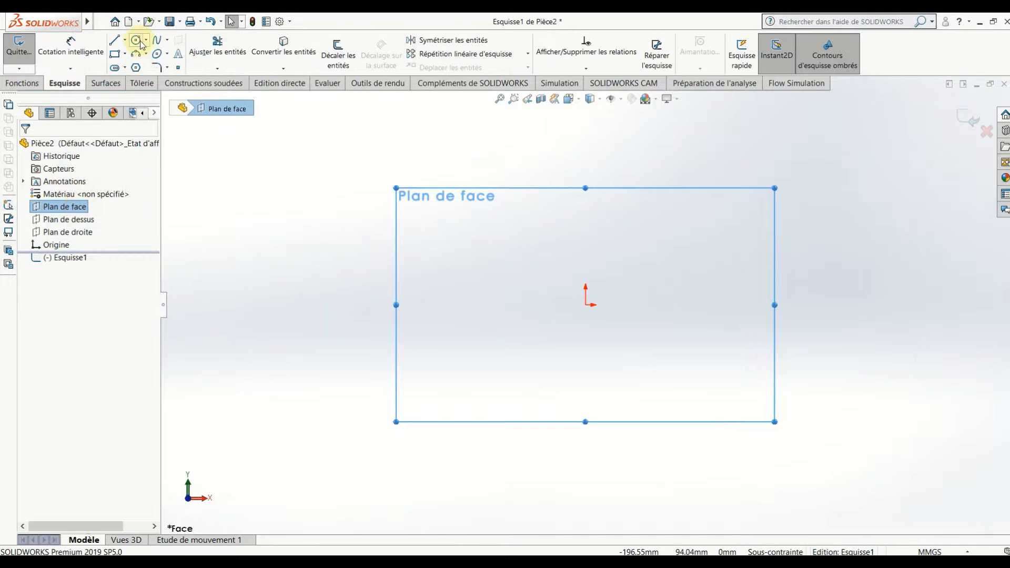
drag(585, 305, 537, 415)
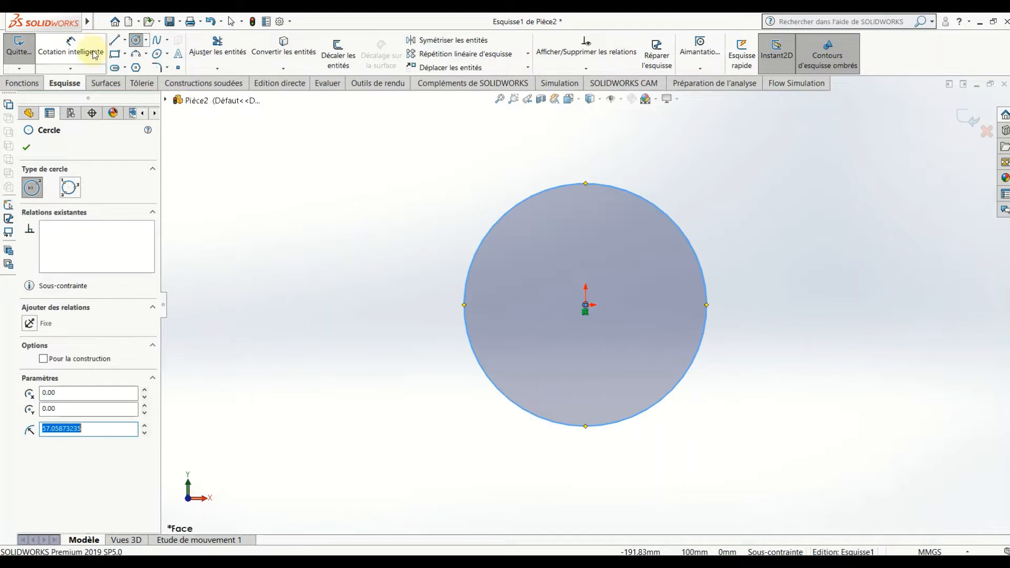
- Dimension the circle's diameter and set it to 33.7 mm
click(74, 48)
click(696, 257)
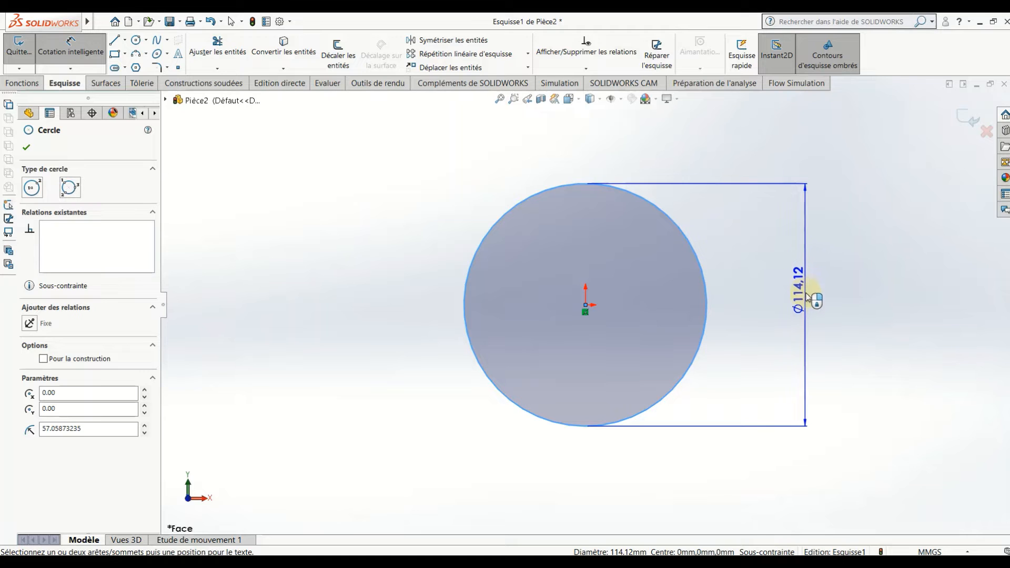
click(806, 301)
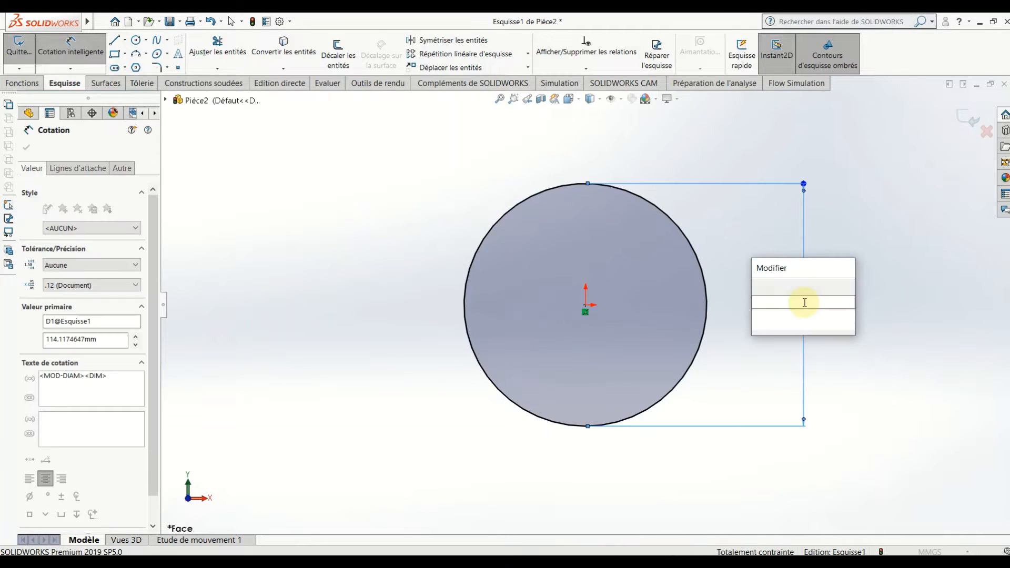
text(3)
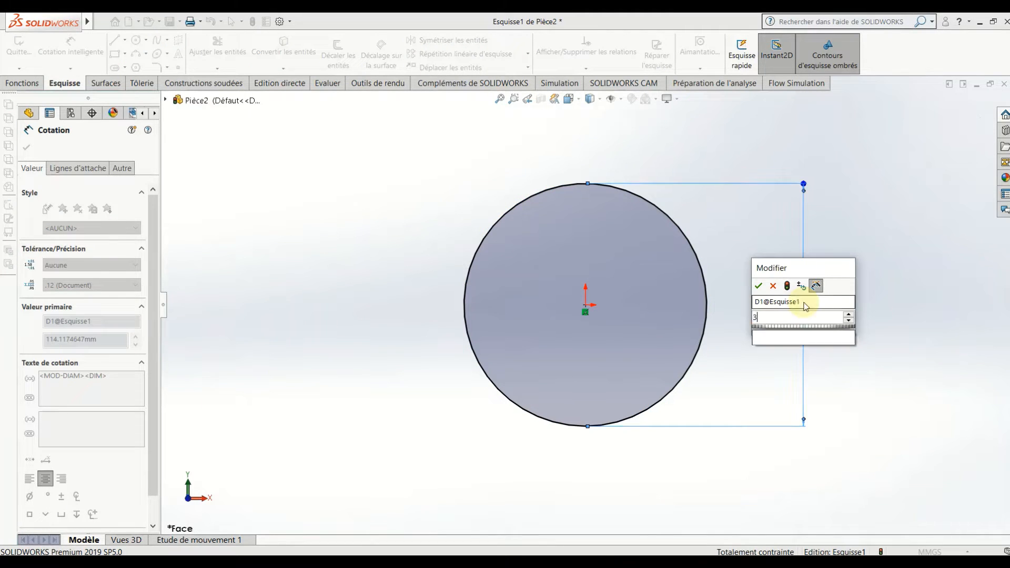
text(3.7)
key(Return)
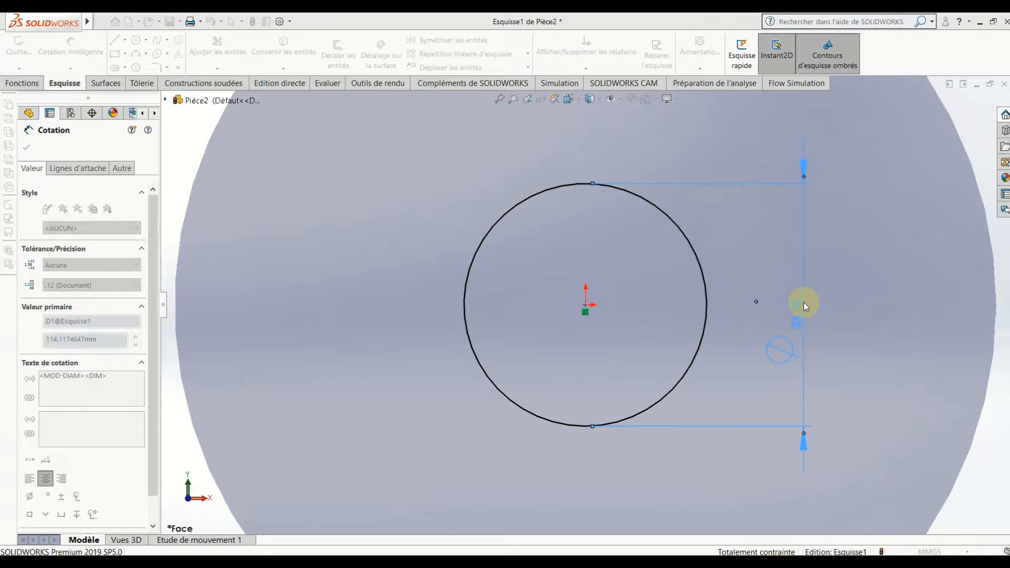
click(865, 247)
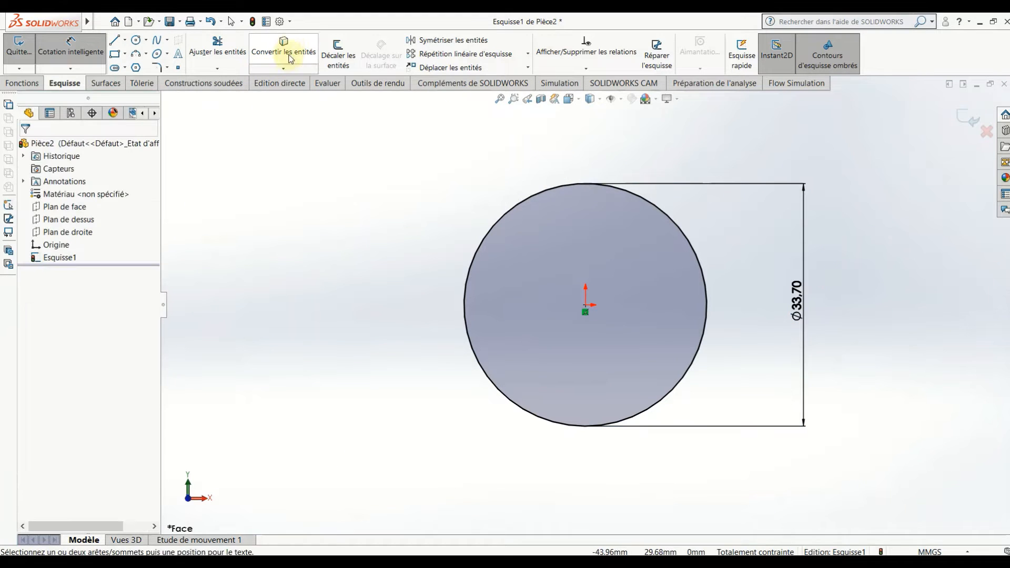
- Offset the 33.7 mm circle inward by 3 mm to form the pipe wall
click(334, 60)
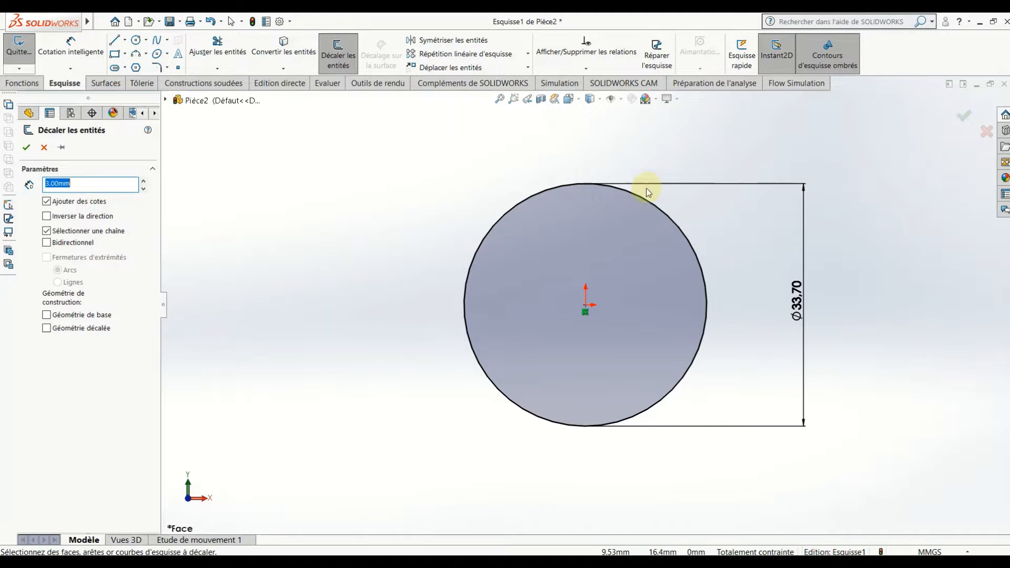
click(631, 198)
click(595, 219)
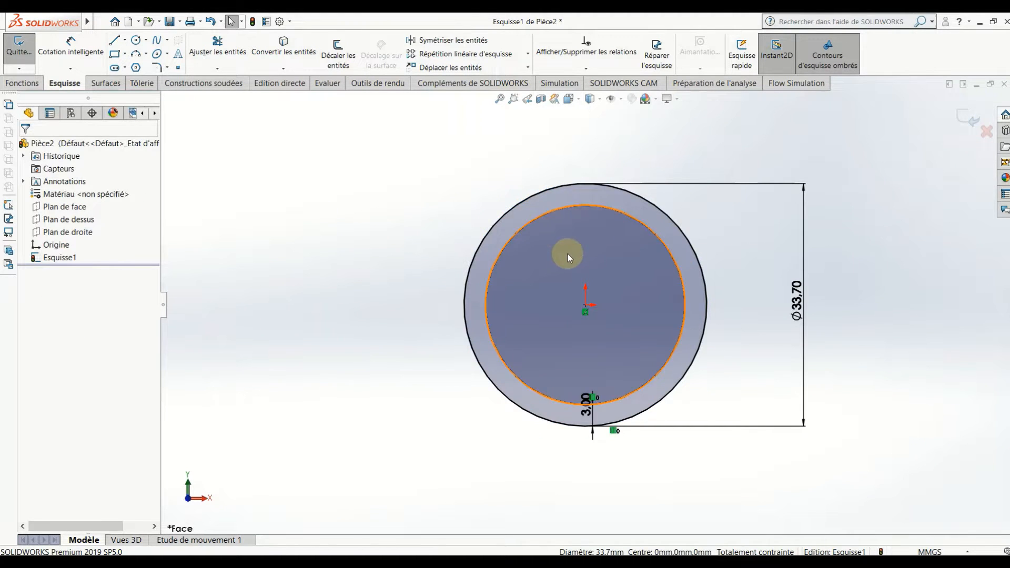
- Extrude the ring profile as a blind boss with a depth of 200 mm
scroll(567, 255, up, 4)
middle_drag(579, 279, 540, 301)
click(31, 84)
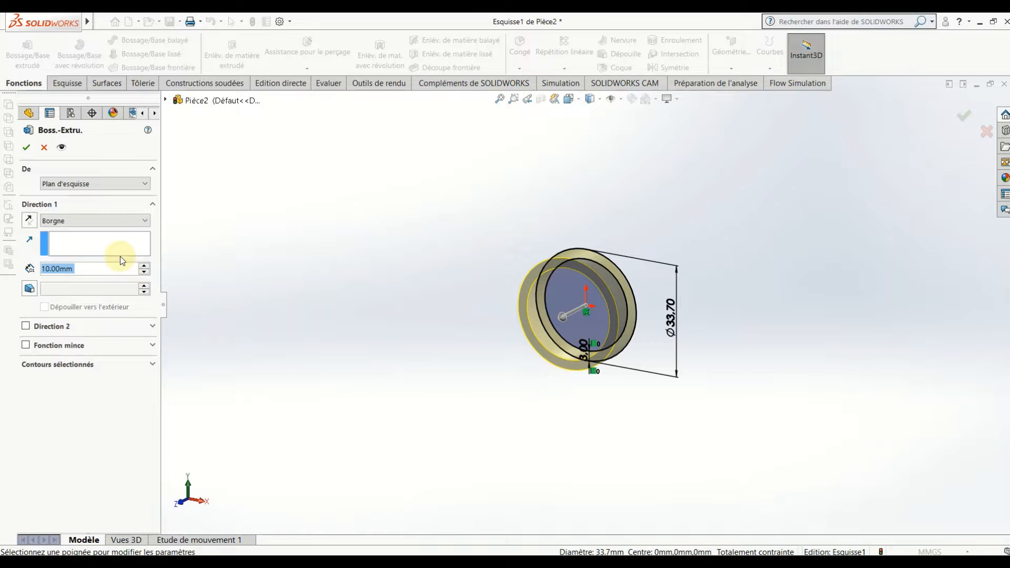
text(150)
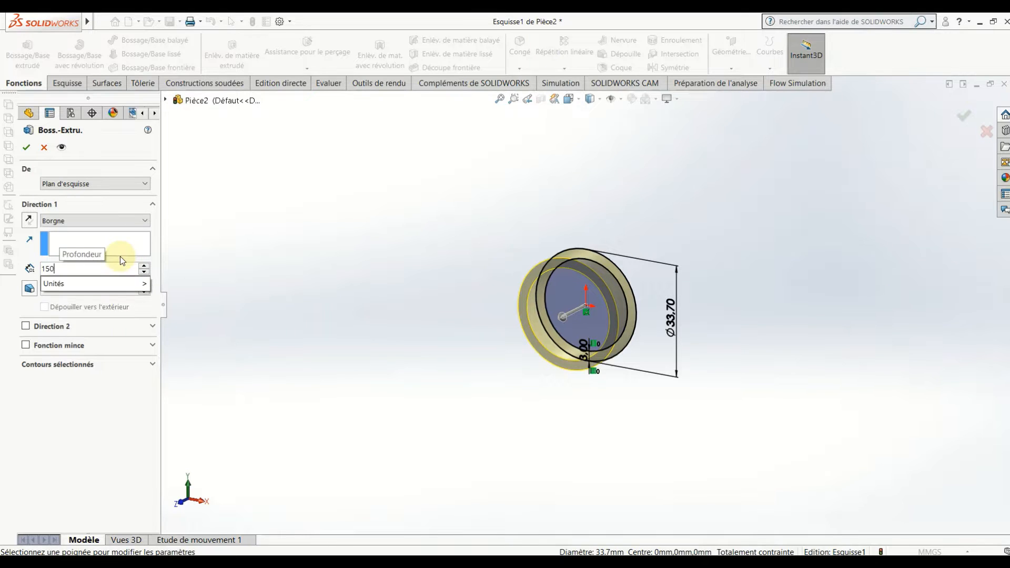
key(BackSpace)
key(BackSpace)
text(200)
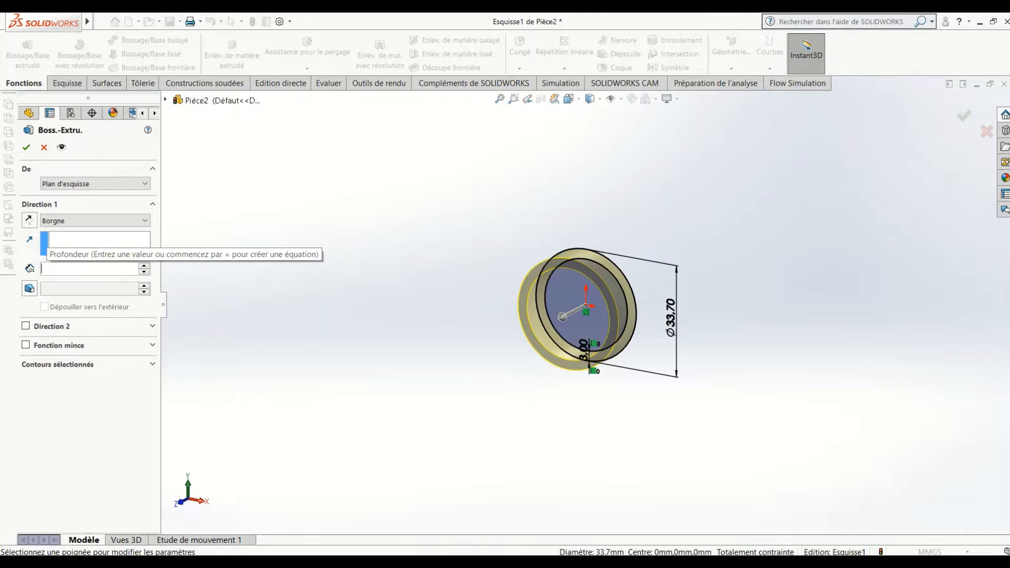
key(Return)
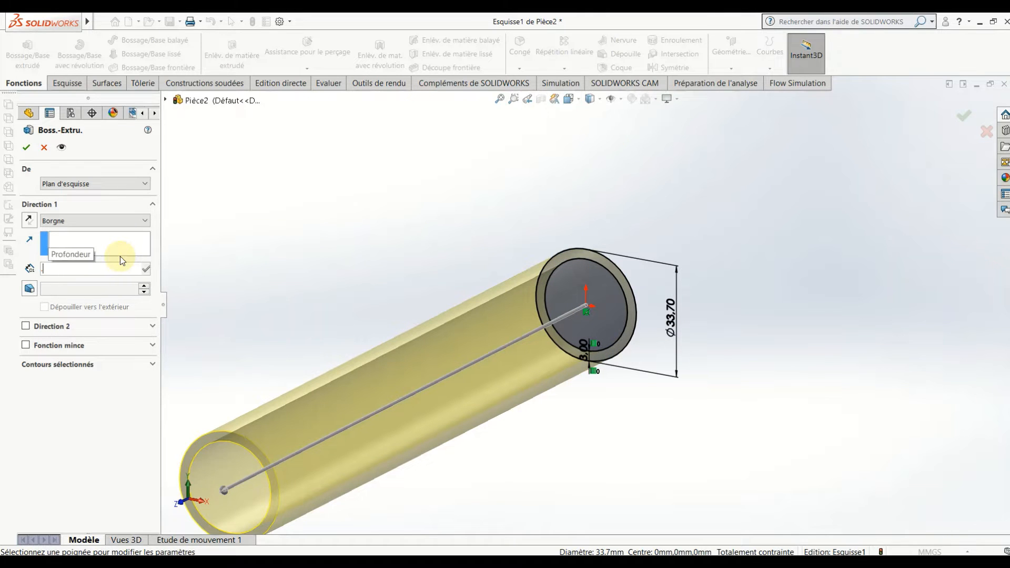
click(32, 152)
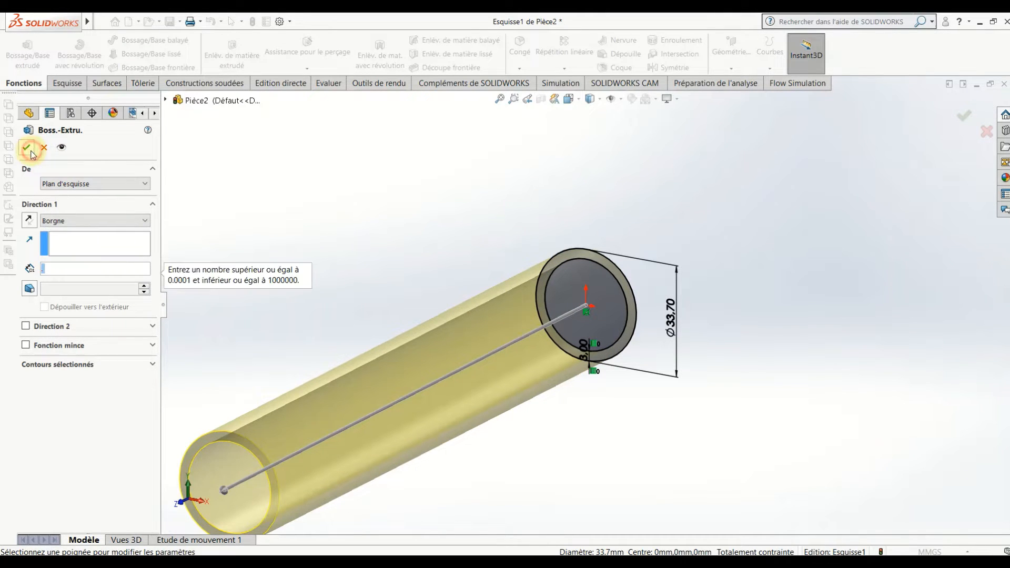
key(BackSpace)
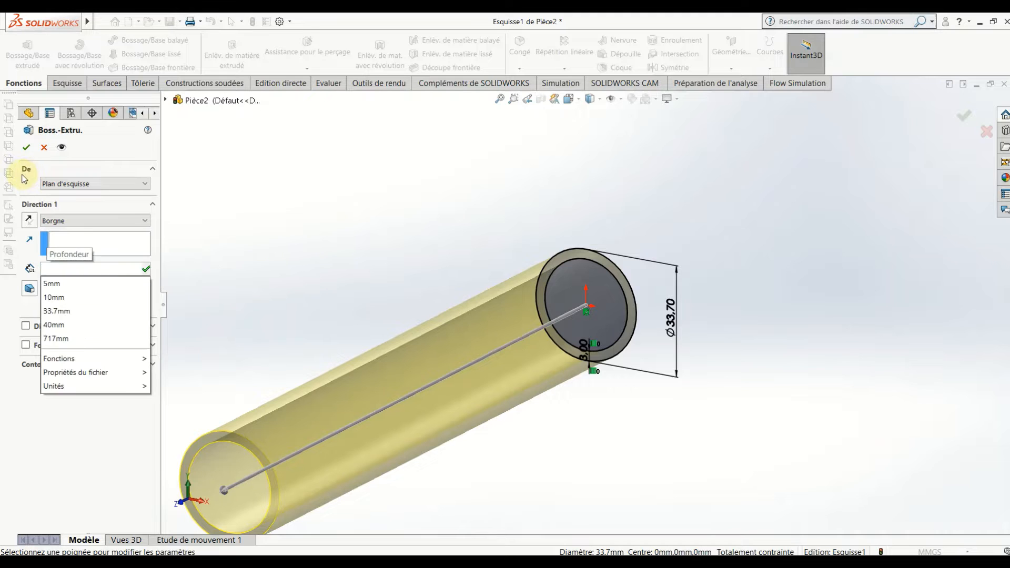
text(200)
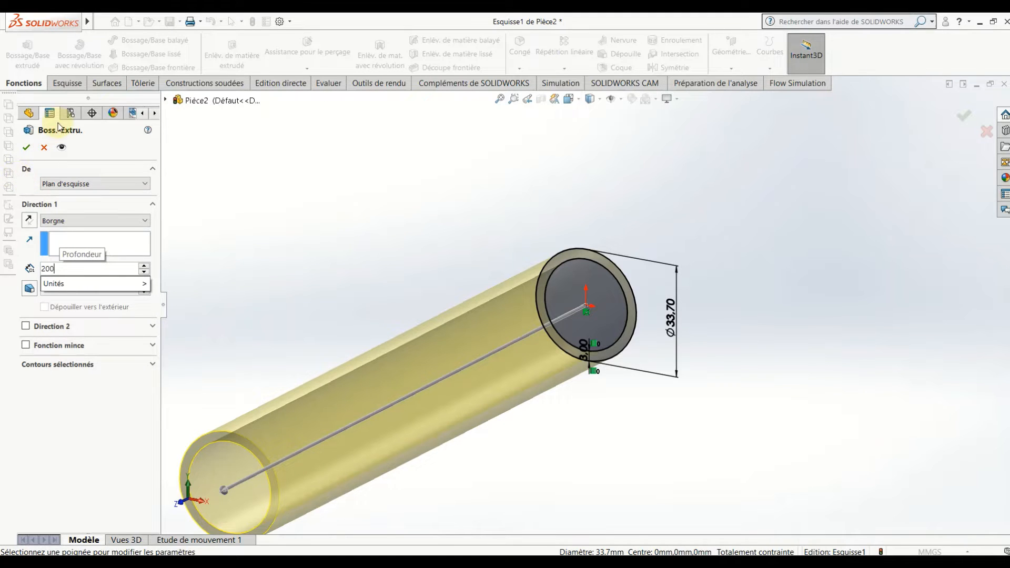
click(28, 148)
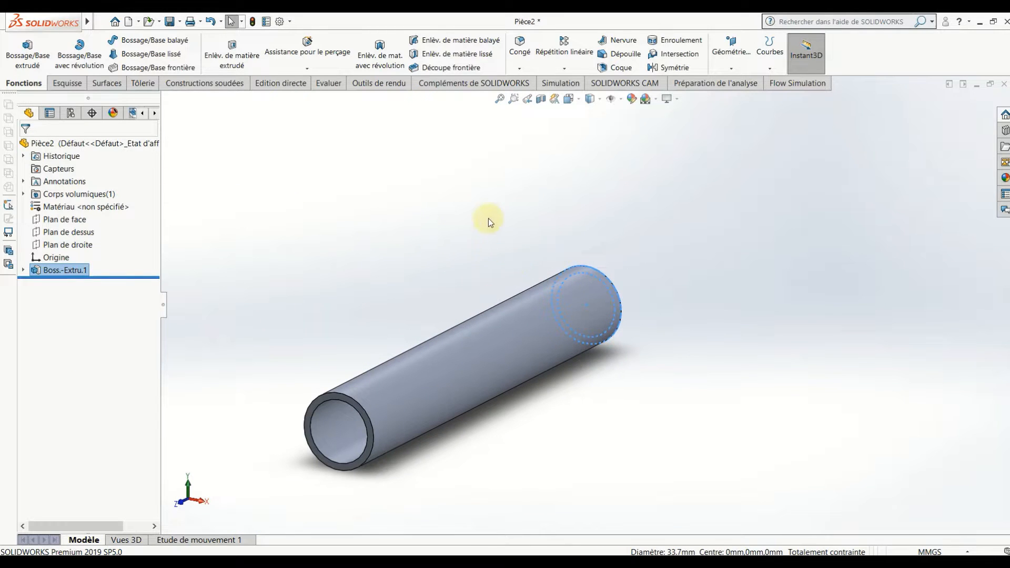
- On Plan de droite, sketch a circle centred on the origin with its radius reaching the pipe's outer edge
middle_drag(488, 219, 469, 230)
click(469, 227)
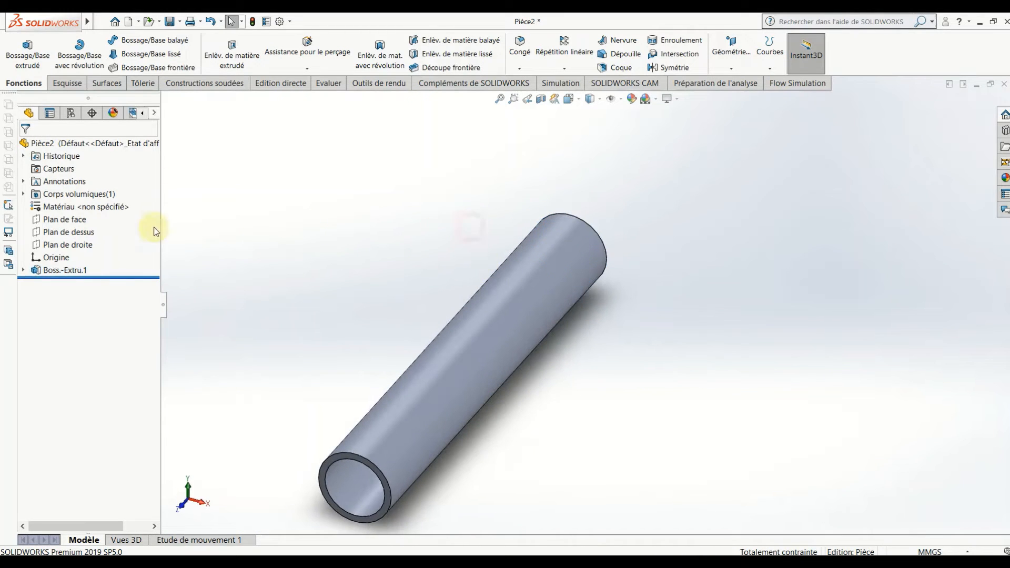
click(77, 246)
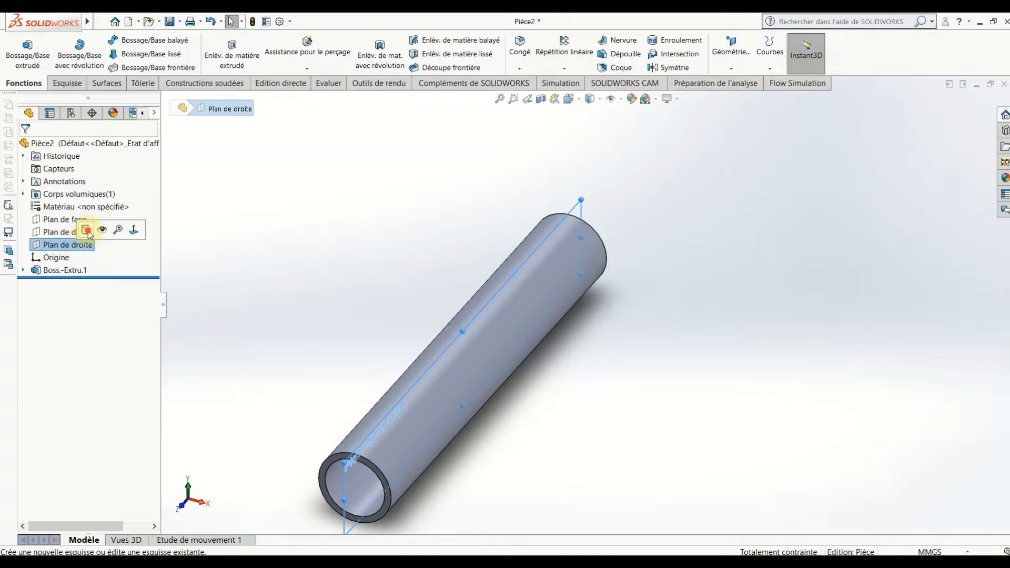
click(87, 231)
click(580, 102)
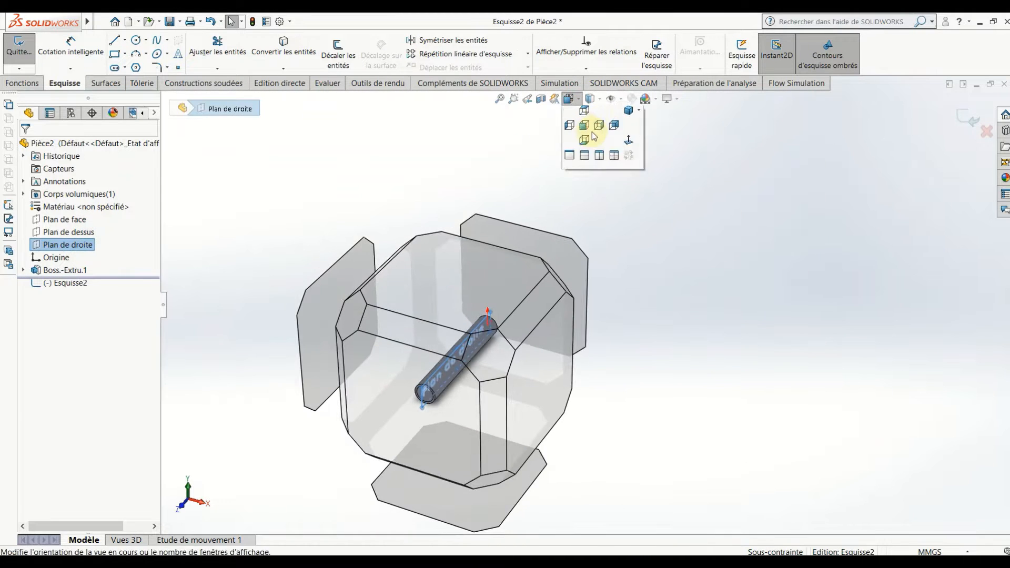
click(625, 156)
click(729, 363)
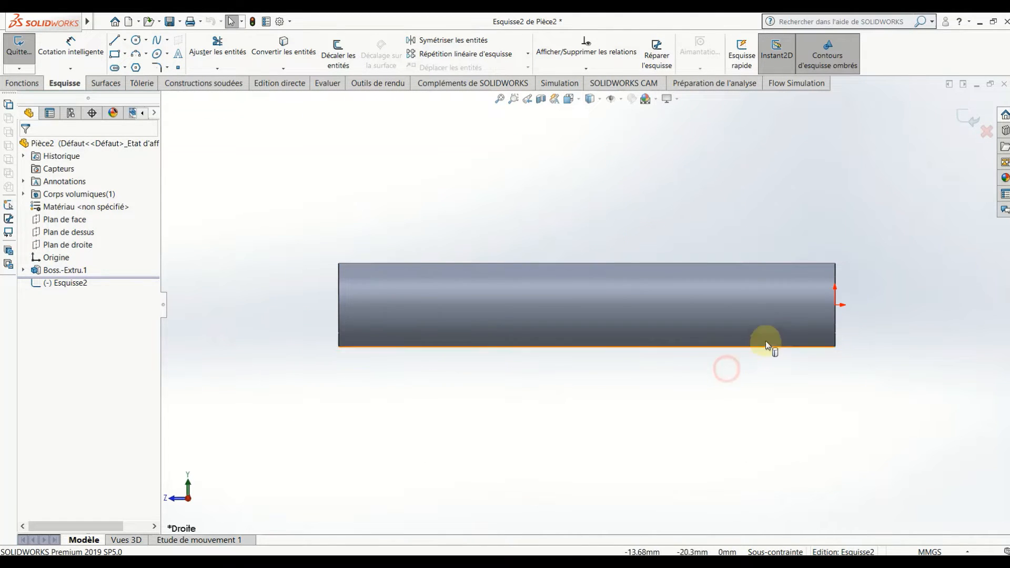
scroll(736, 306, down, 4)
click(137, 41)
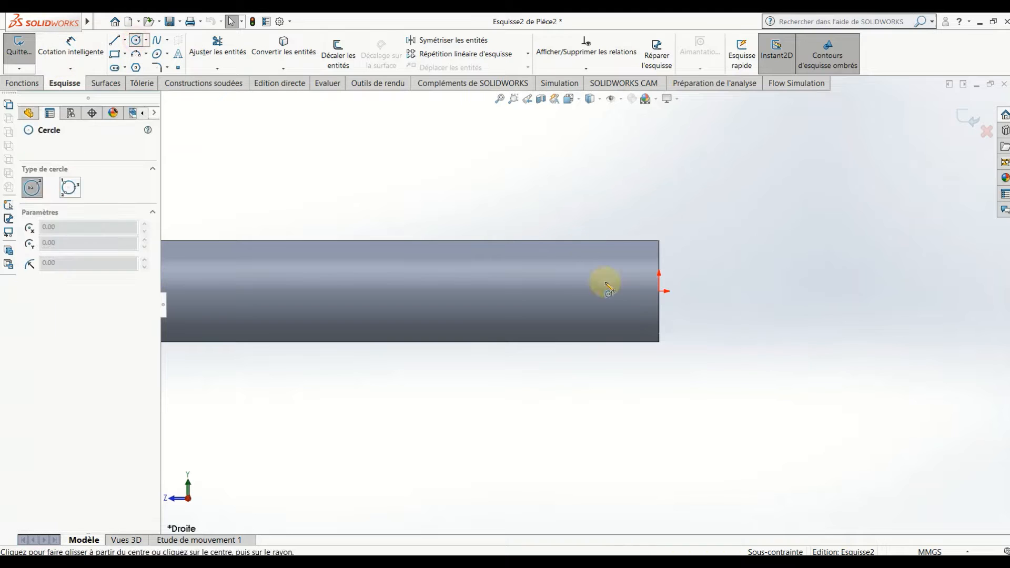
click(660, 243)
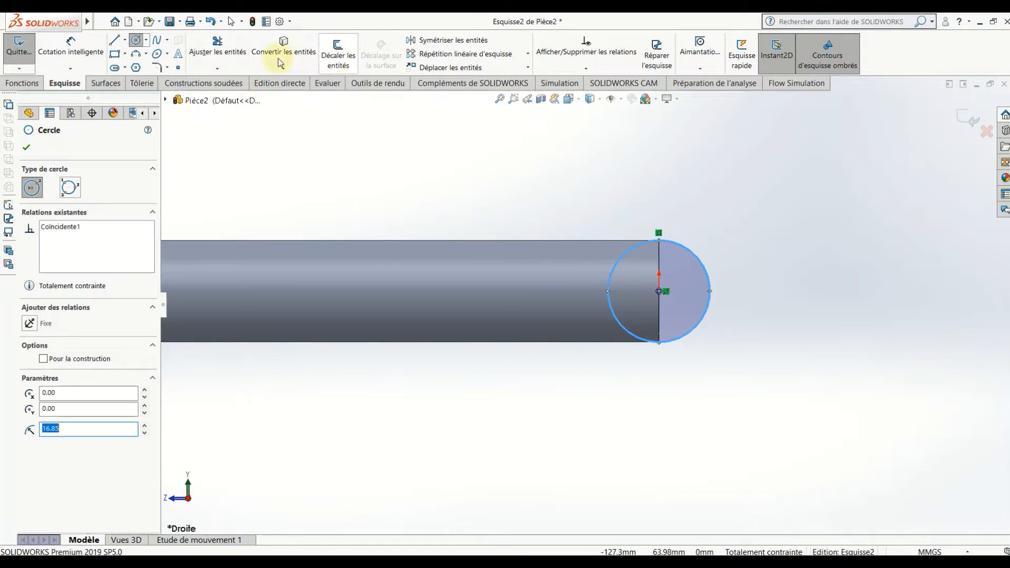
- Offset the new circle at the pipe's end inward by 3 mm
click(333, 62)
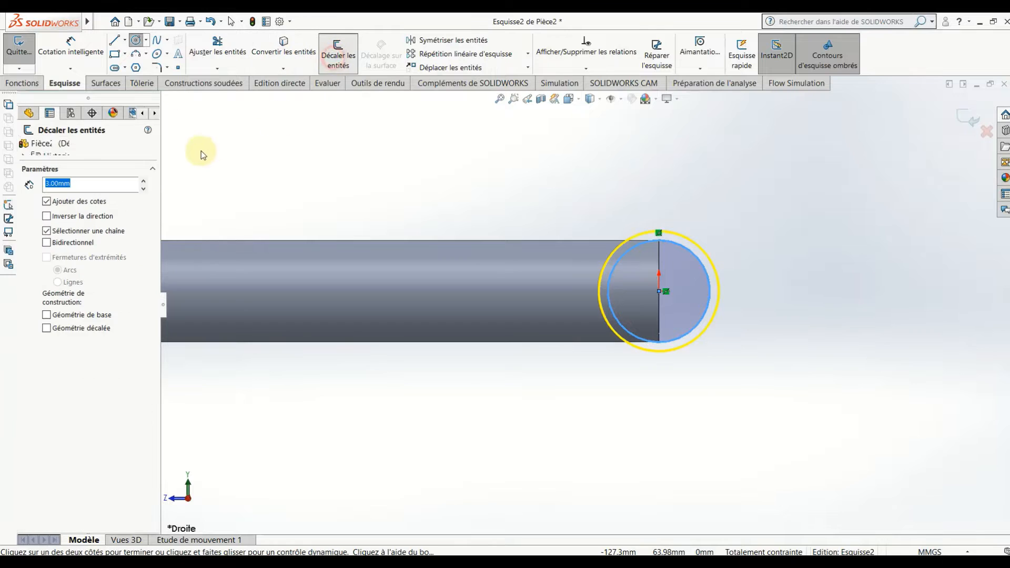
click(690, 291)
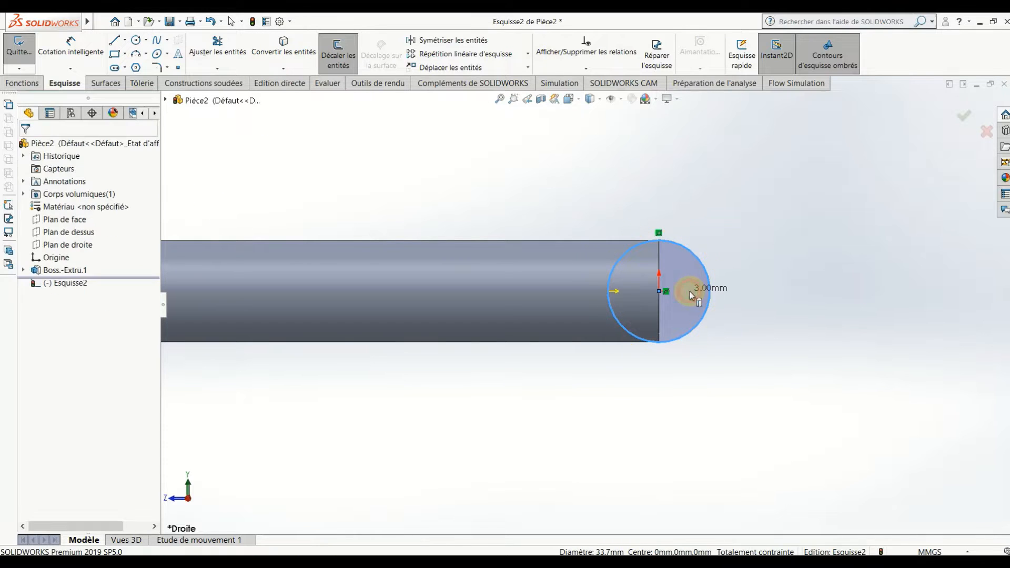
- Extrude the ring profile with the mid-plane (Plan milieu) end condition and a depth of 300 mm, merged with the existing pipe
click(26, 84)
click(28, 50)
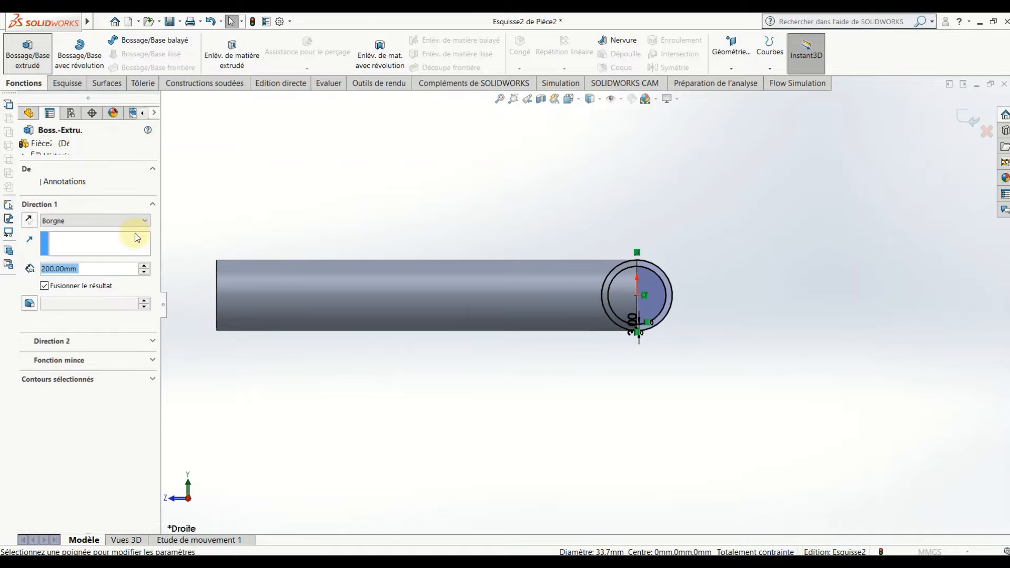
click(102, 219)
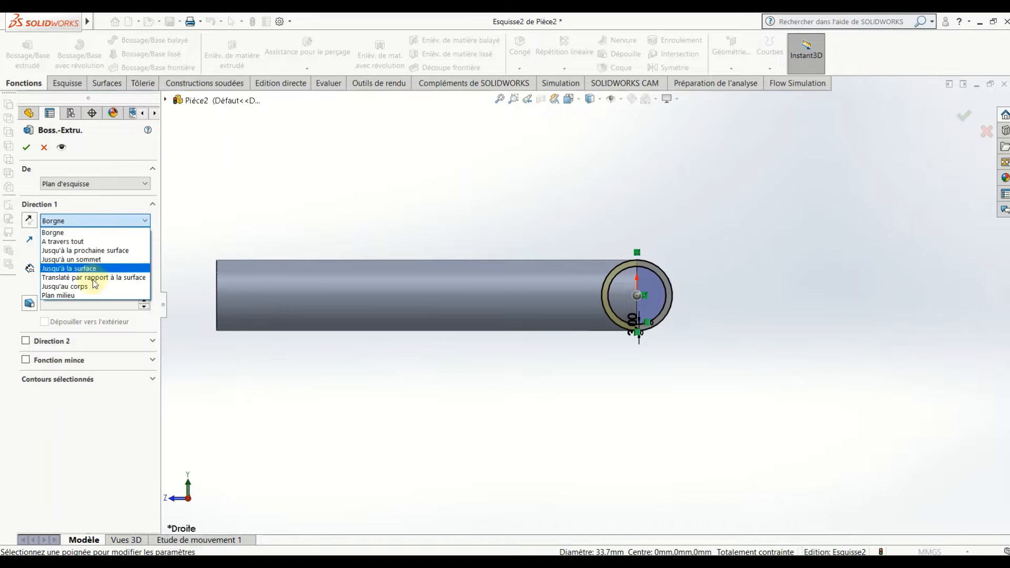
click(91, 296)
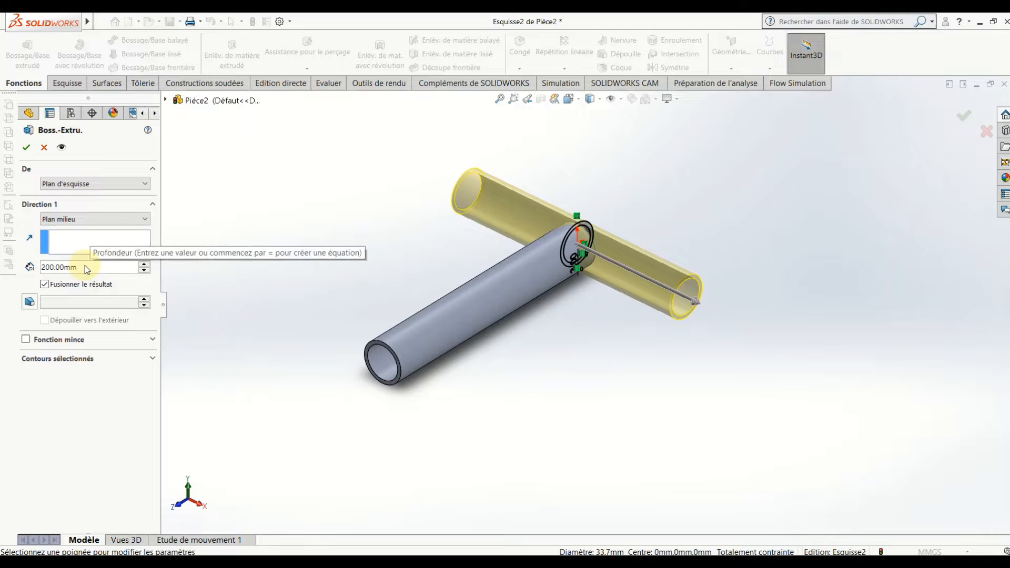
double_click(62, 269)
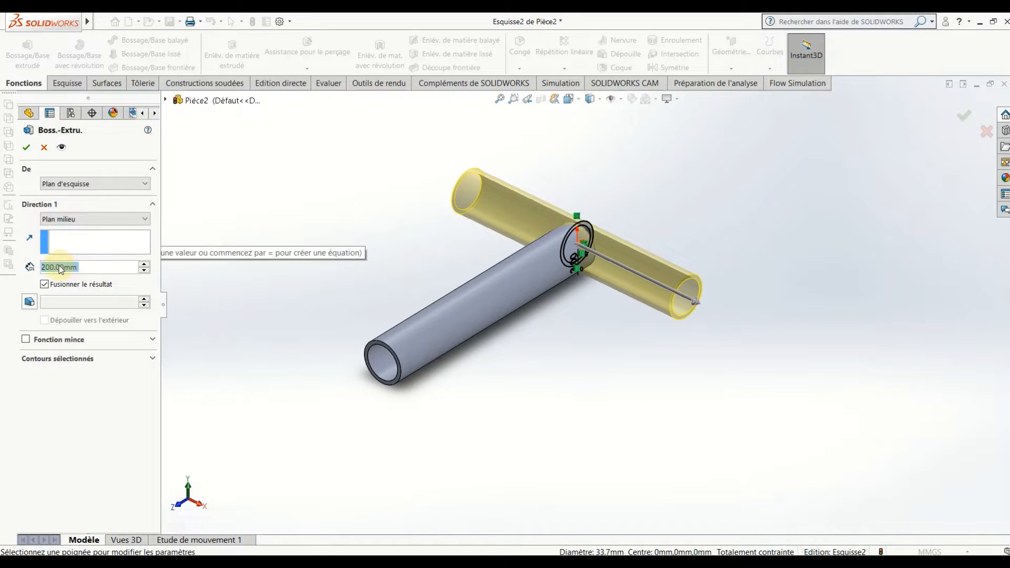
text(300)
key(Return)
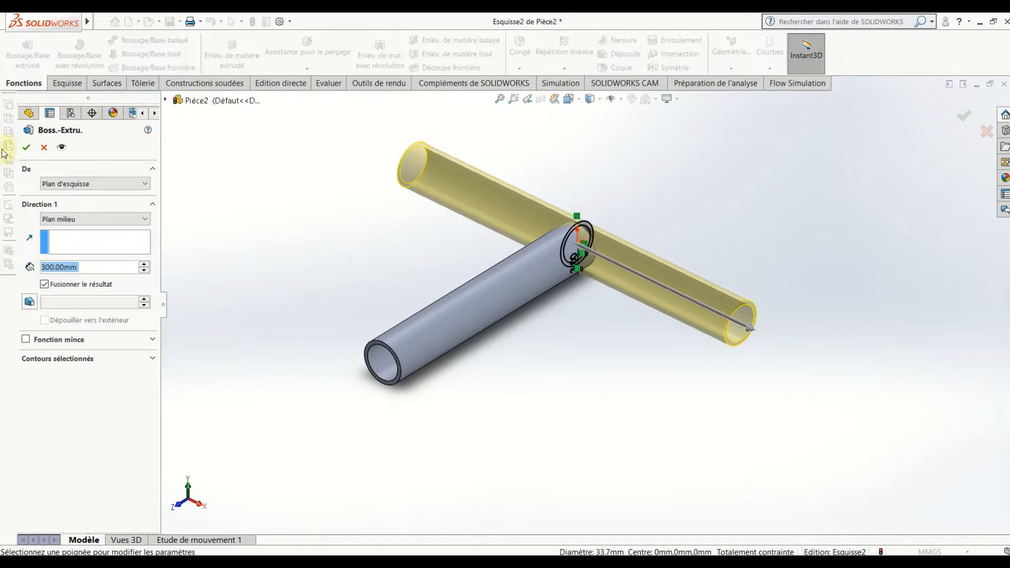
click(24, 149)
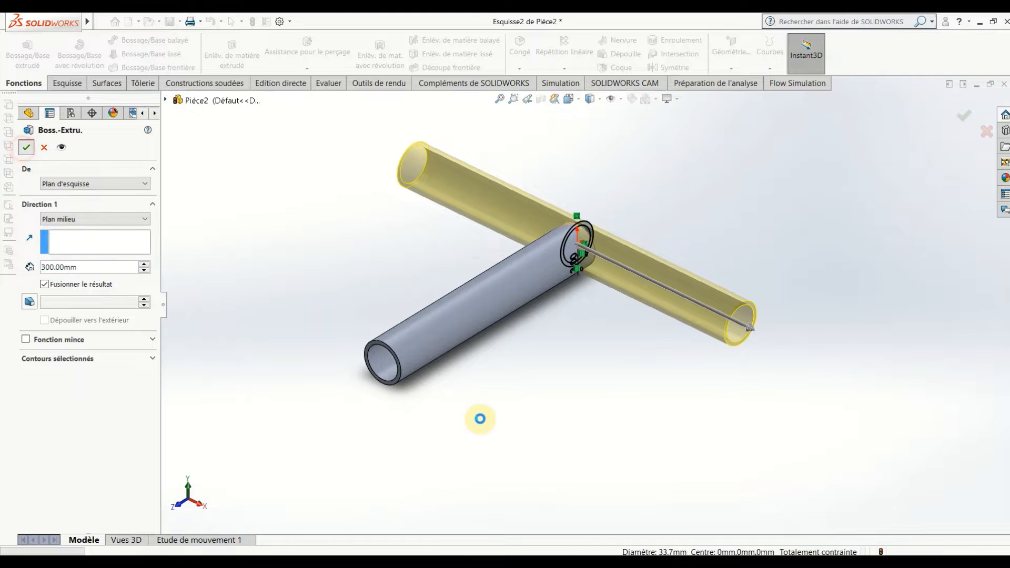
click(595, 384)
middle_drag(569, 351, 621, 279)
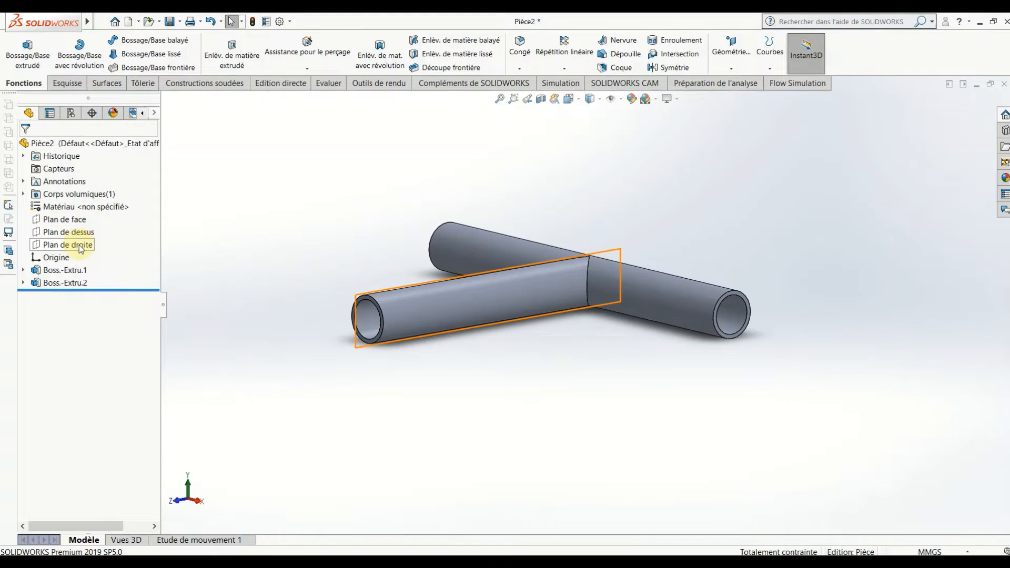
- Start a sketch on Plan de droite and convert the inner circular edge of the cross pipe's end into it
click(80, 247)
click(89, 227)
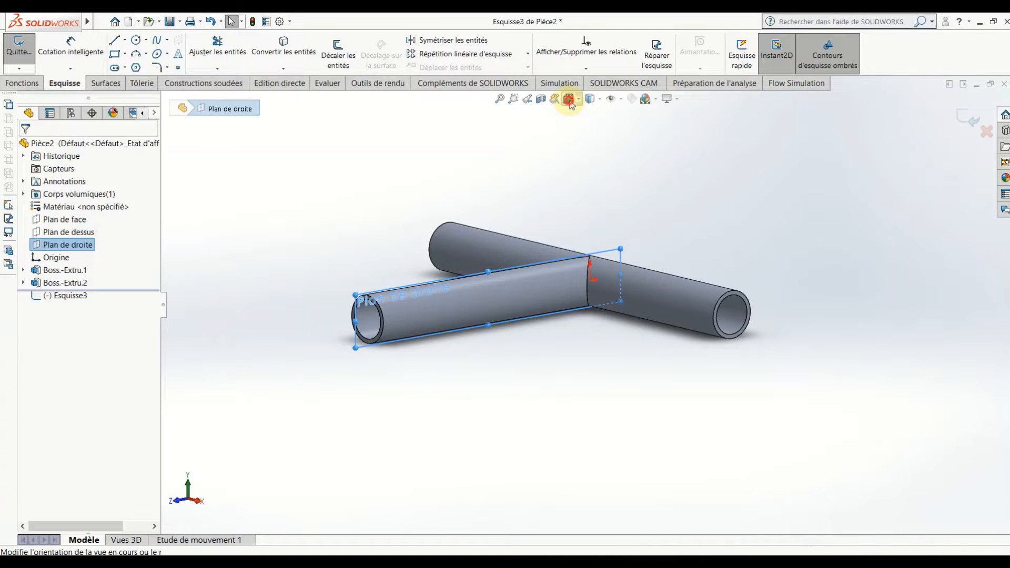
click(569, 99)
click(614, 143)
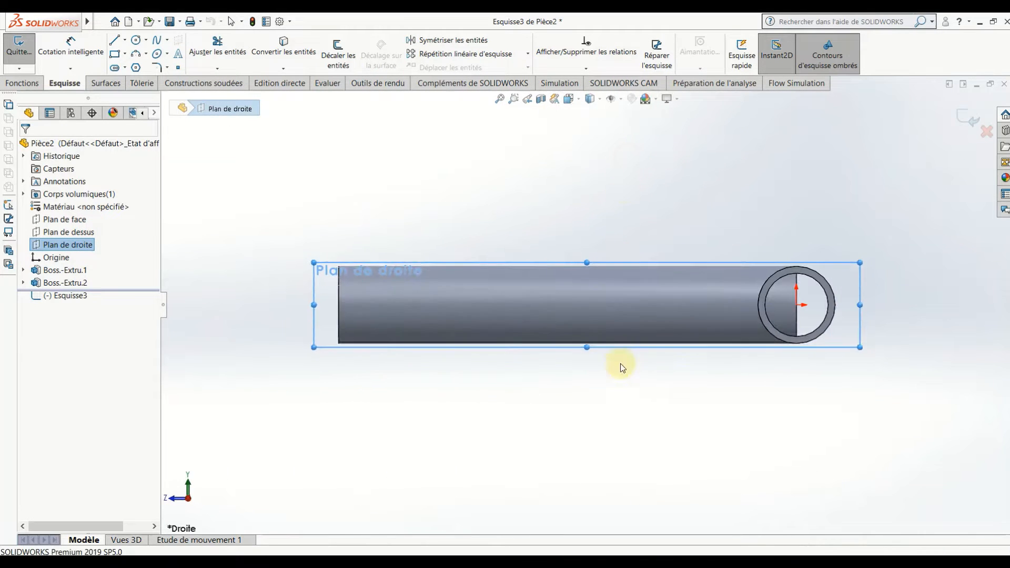
click(634, 397)
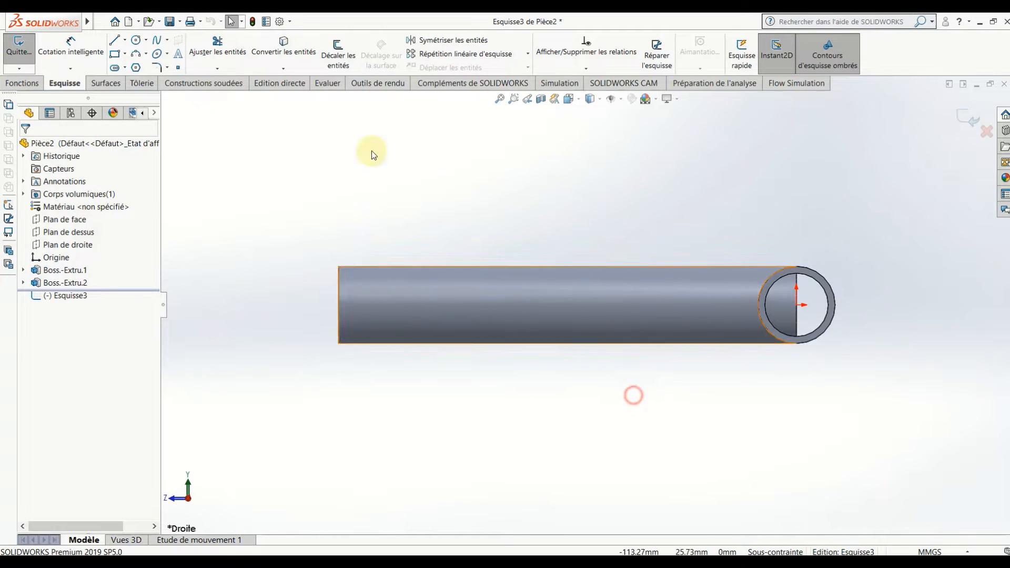
click(811, 280)
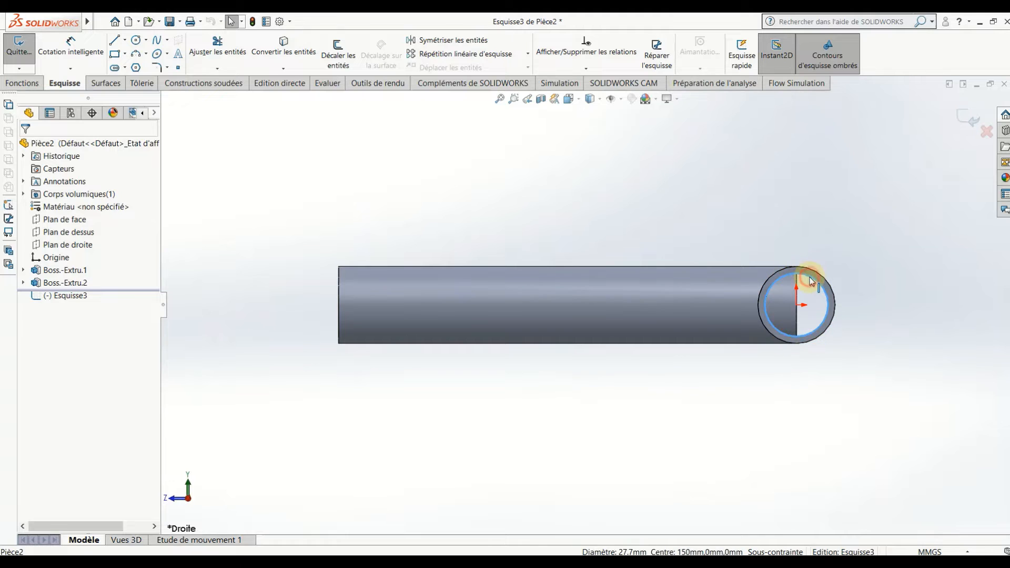
click(289, 58)
key(ctrl+7)
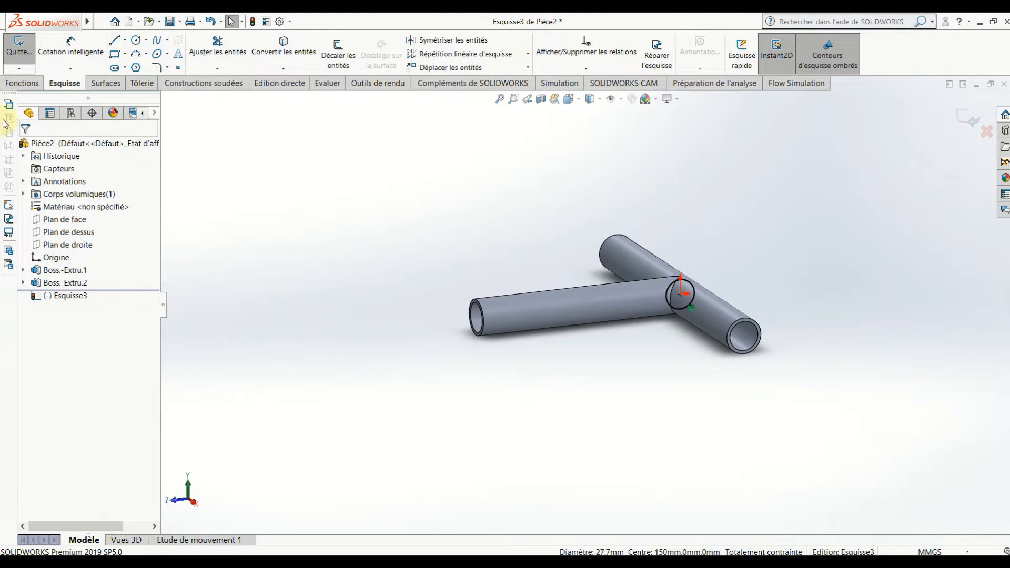
- Cut-extrude the converted circle through the cross pipe with the mid-plane (Plan milieu) end condition and a depth of 300 mm
click(24, 84)
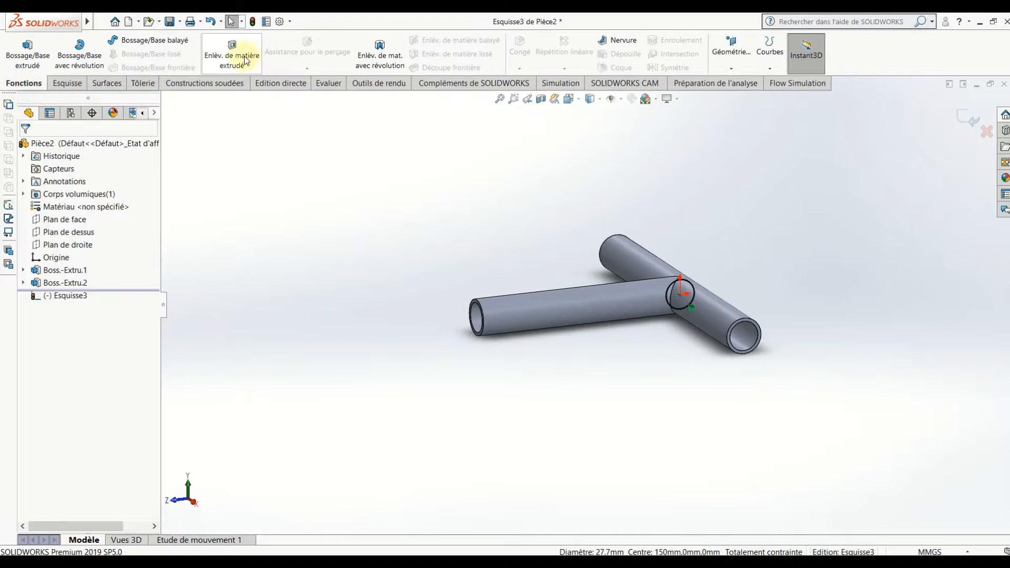
click(245, 60)
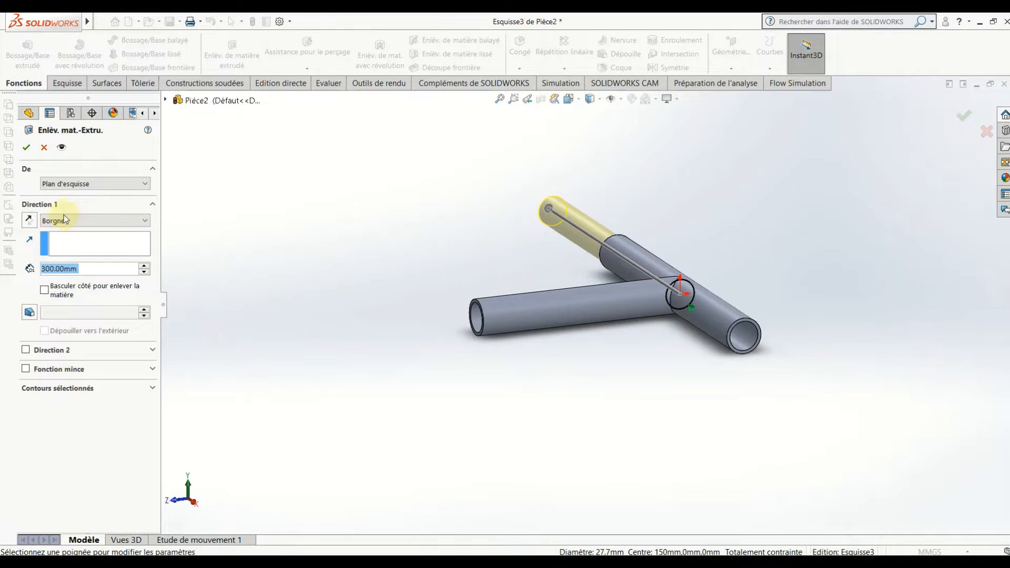
click(100, 299)
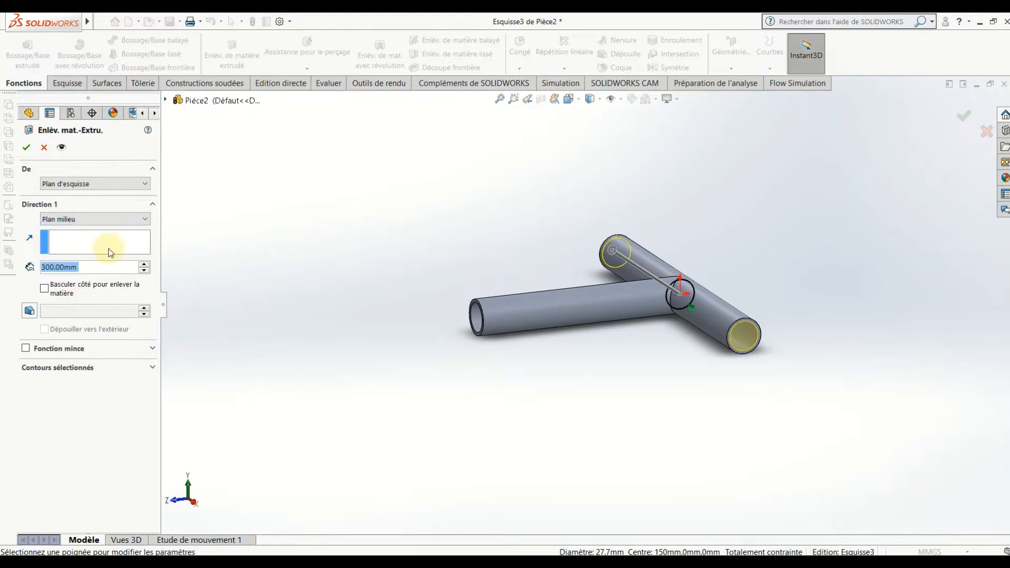
click(28, 147)
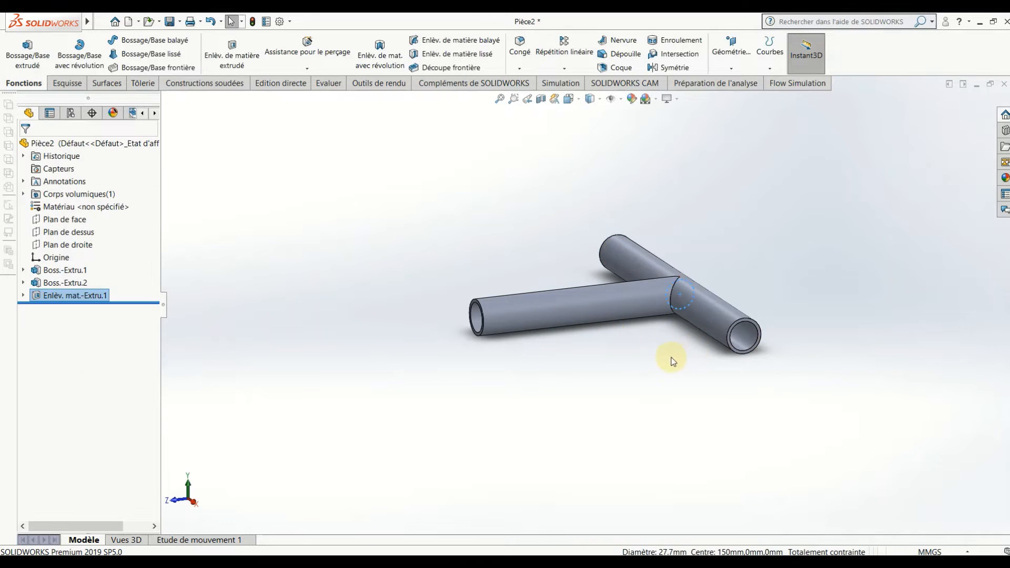
- Start a sketch on Plan de face and convert the inner edge of the branch pipe's open end into it
middle_drag(673, 354, 590, 342)
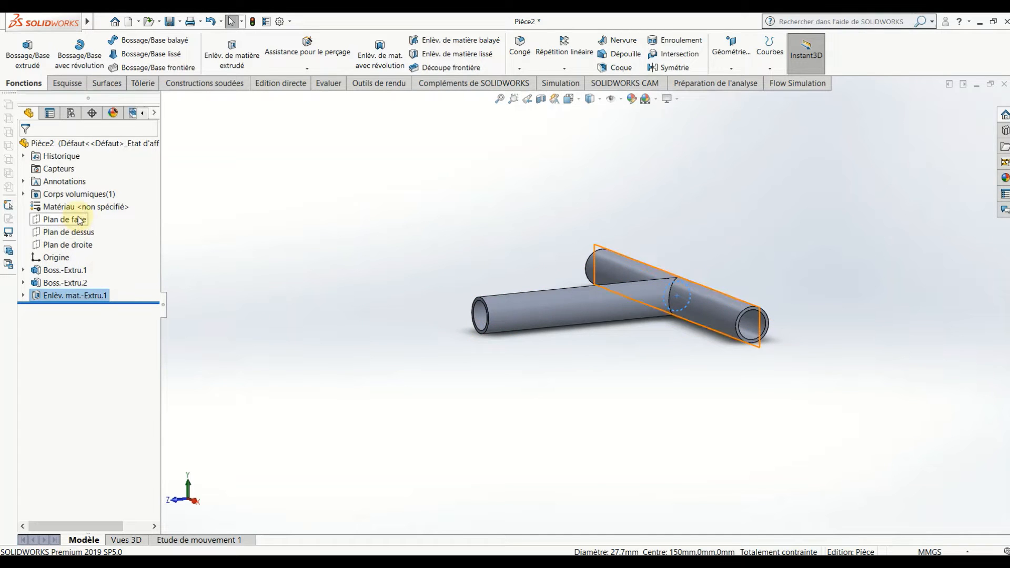
click(84, 221)
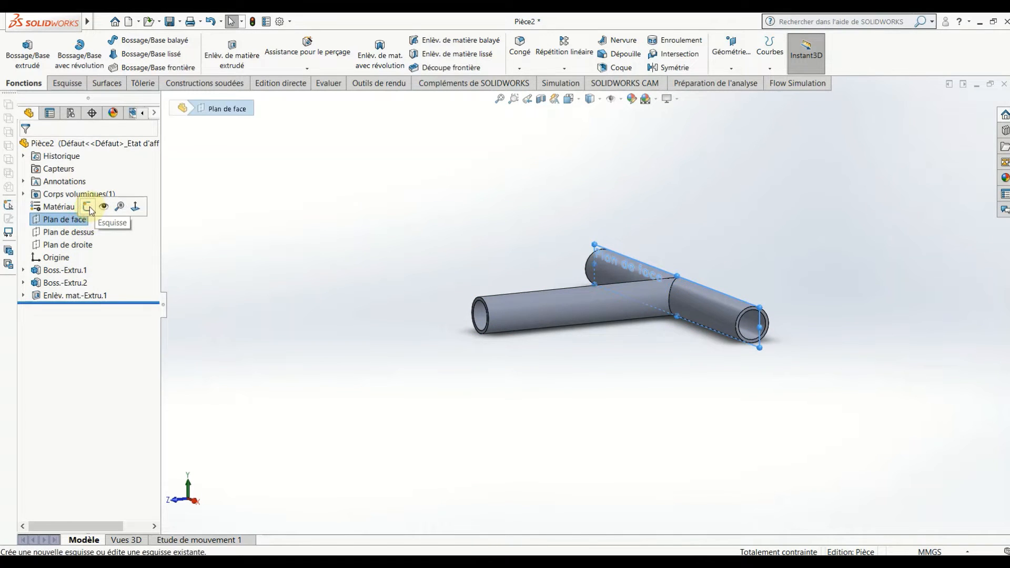
click(87, 207)
click(467, 261)
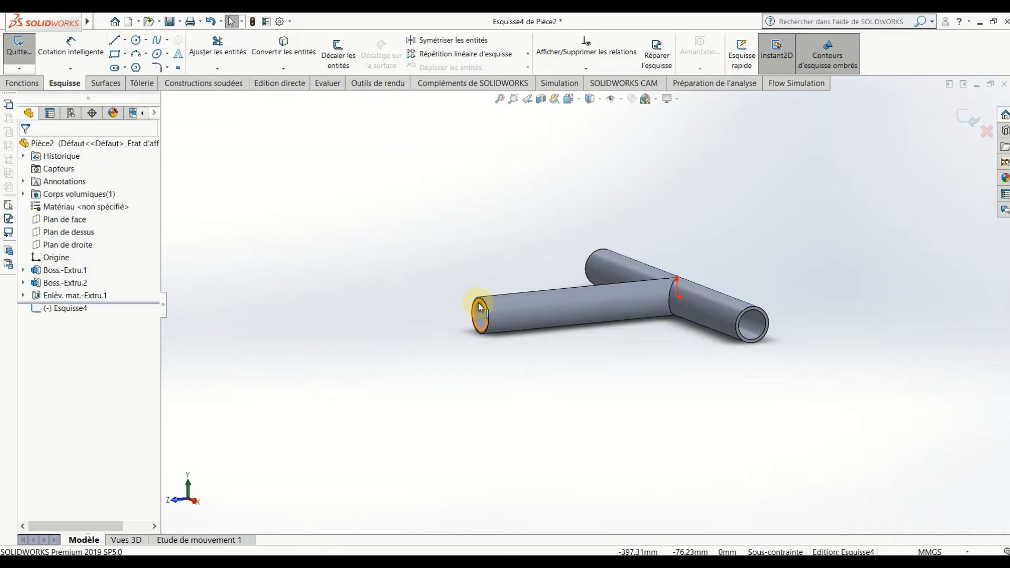
click(279, 53)
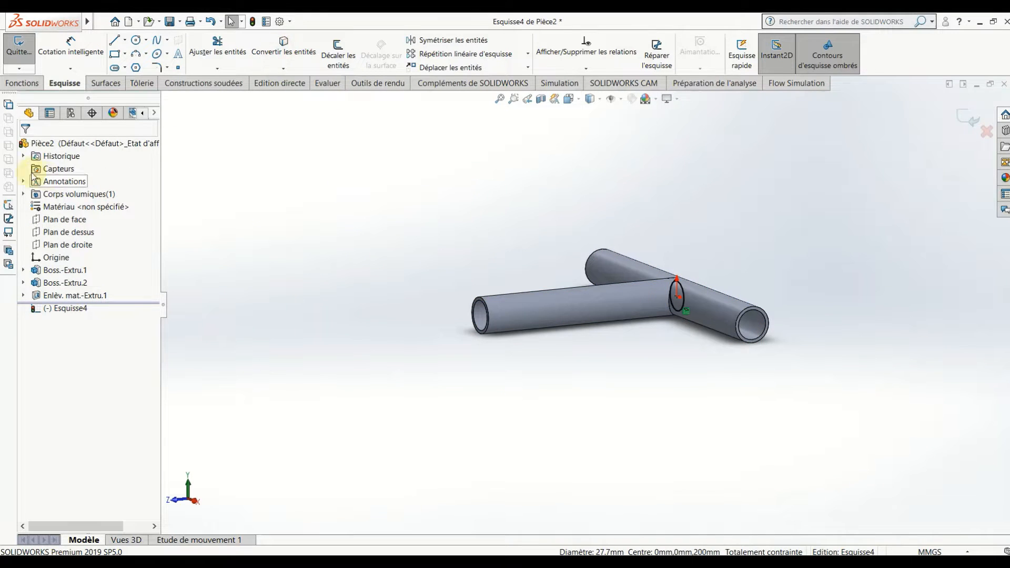
- Cut-extrude the converted circle as a blind 300 mm cut, reversing the direction so it runs along the branch pipe
click(22, 84)
click(216, 57)
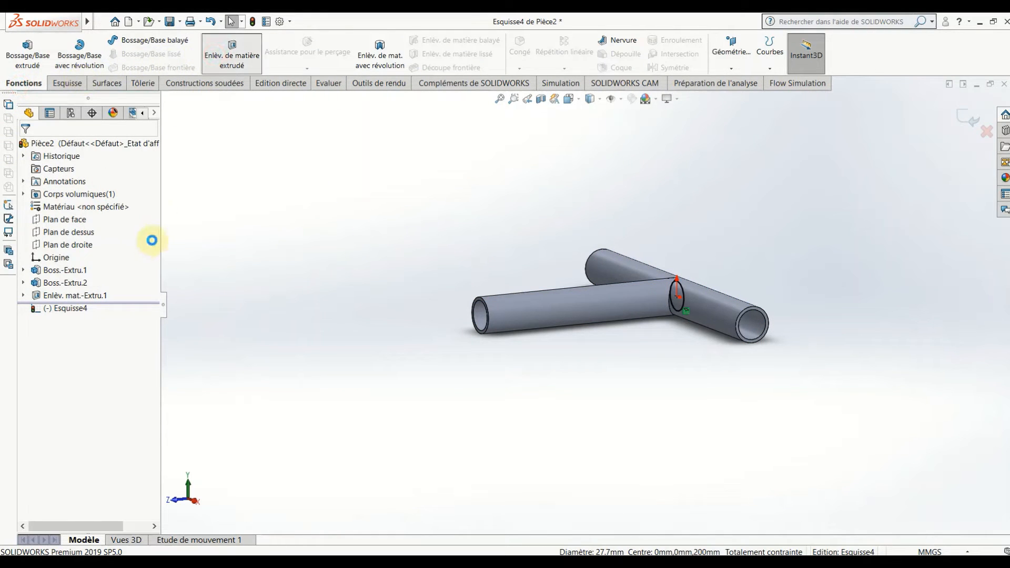
click(29, 220)
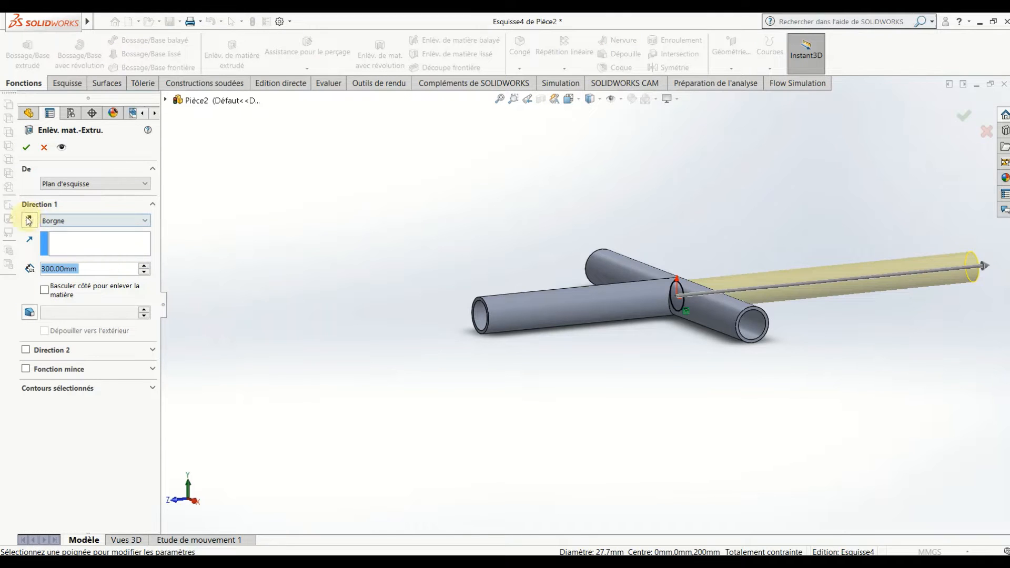
click(27, 149)
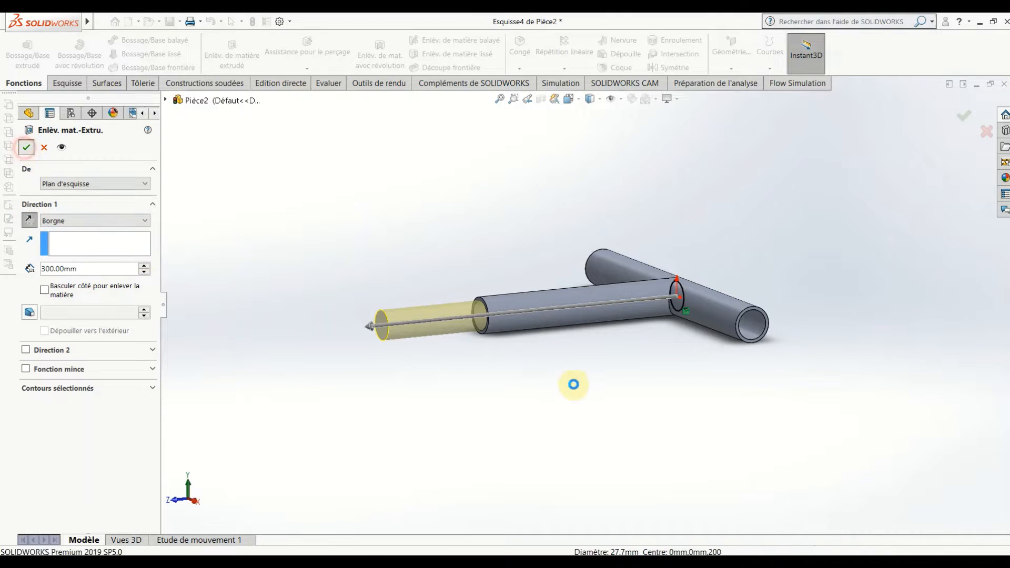
- Apply a section view on Plan de dessus and inspect the inside of the T-junction
middle_drag(568, 369, 617, 391)
scroll(642, 295, down, 3)
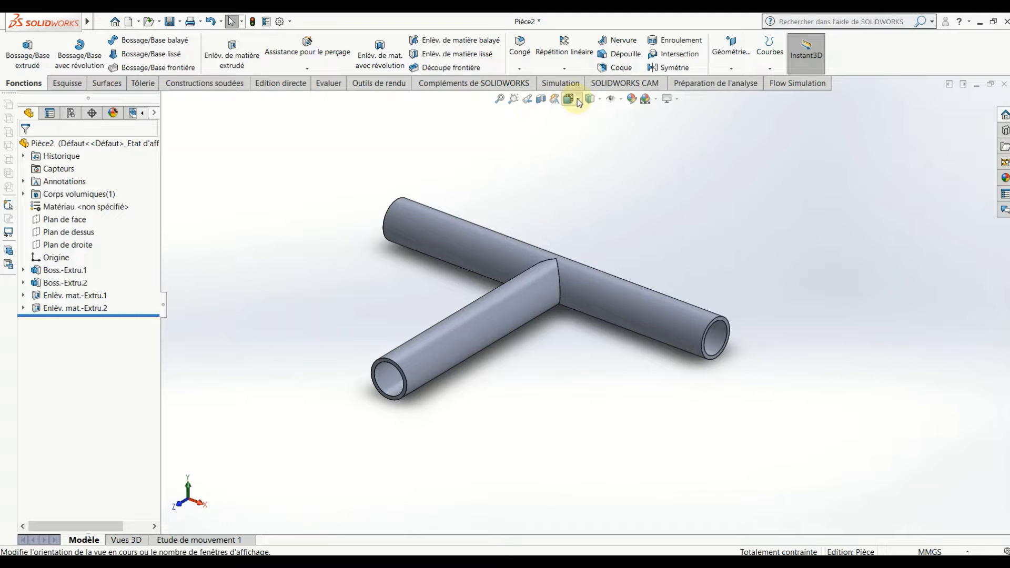
click(78, 233)
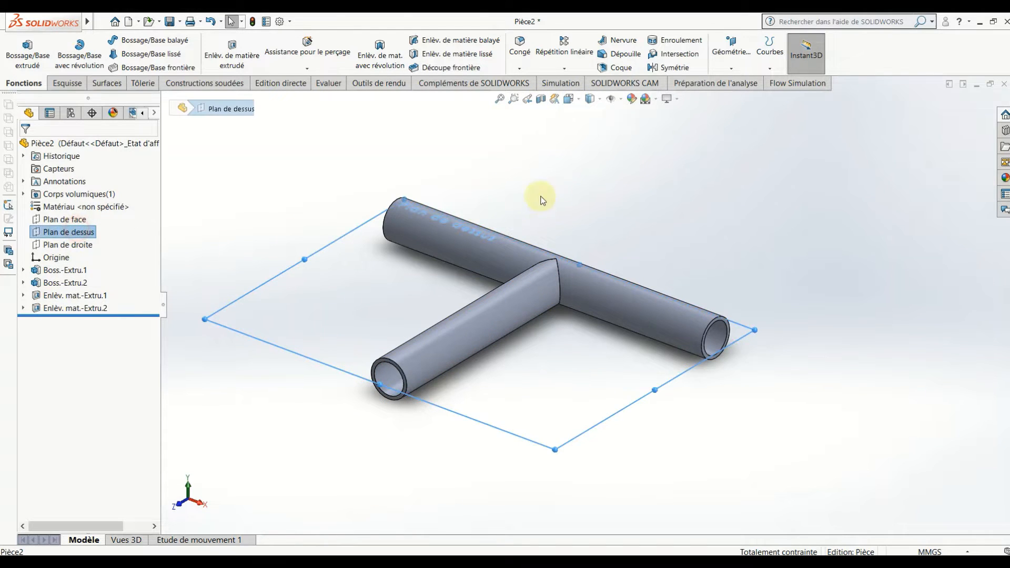
click(542, 99)
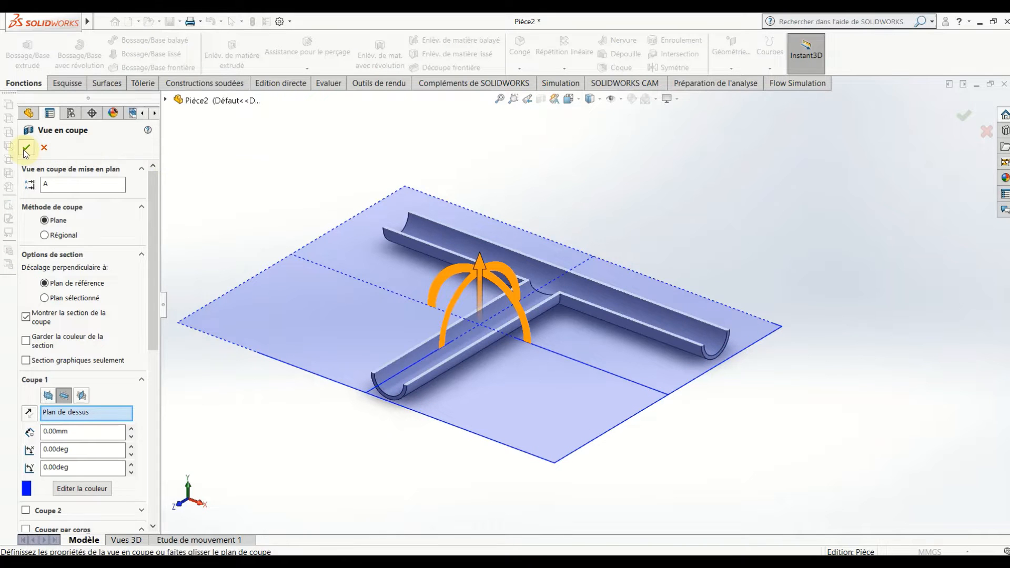
click(26, 149)
scroll(589, 299, down, 5)
mouse_move(560, 310)
middle_down()
mouse_move(538, 432)
mouse_move(553, 309)
middle_up()
scroll(556, 309, up, 4)
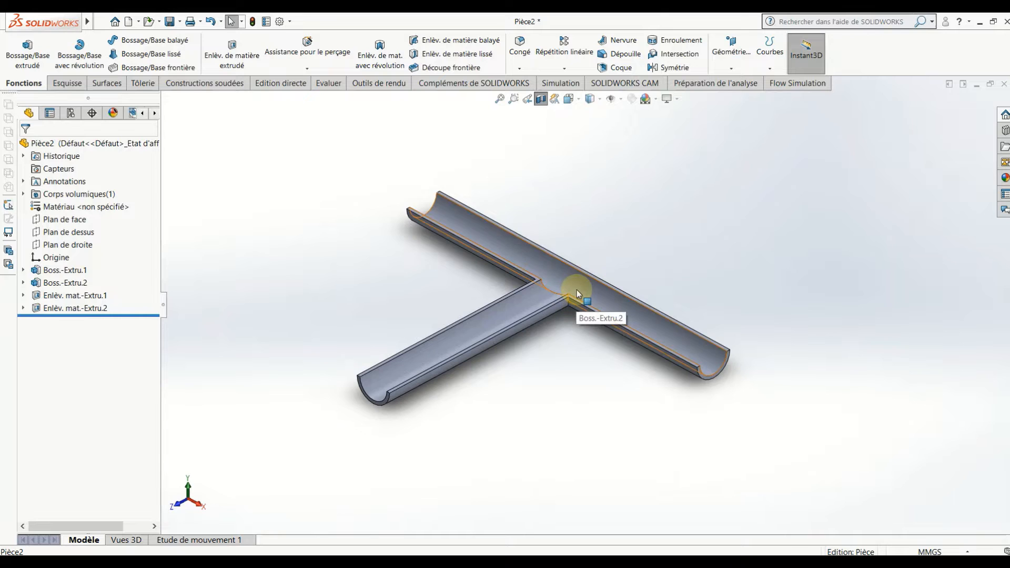
scroll(577, 294, up, 3)
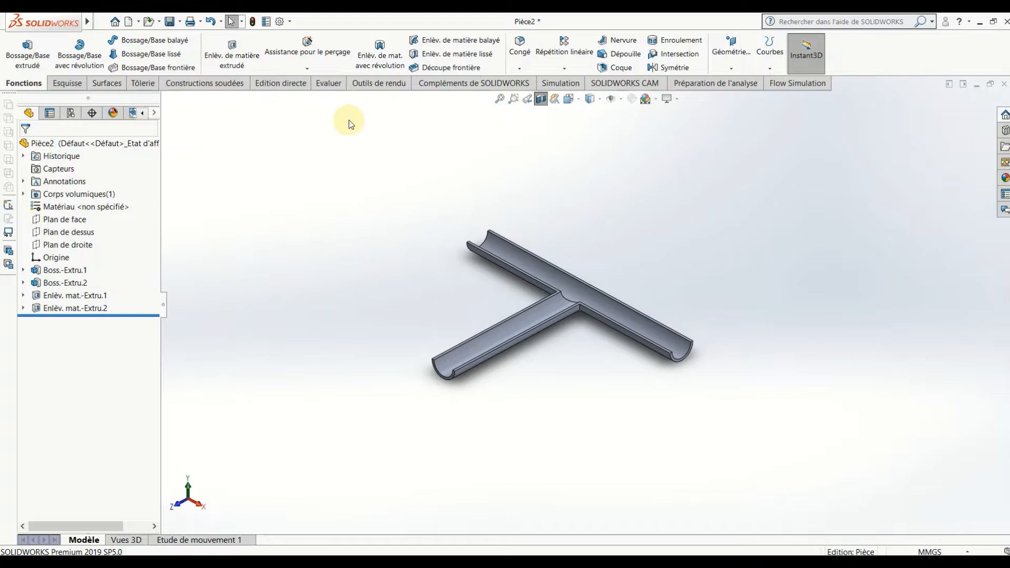
- Bring up the Flow Simulation commands and save the part under the file name tuyau
click(781, 88)
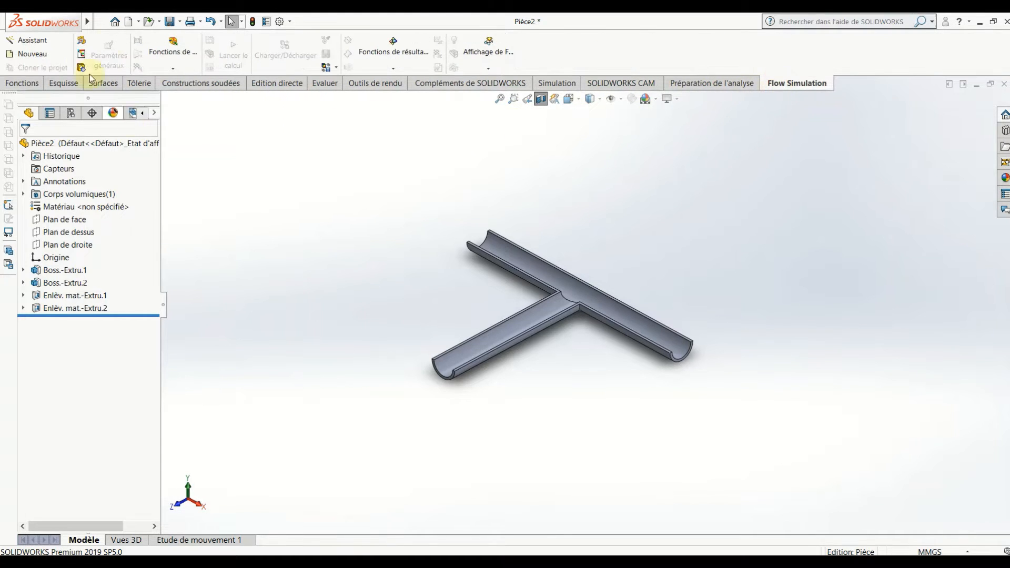
click(170, 22)
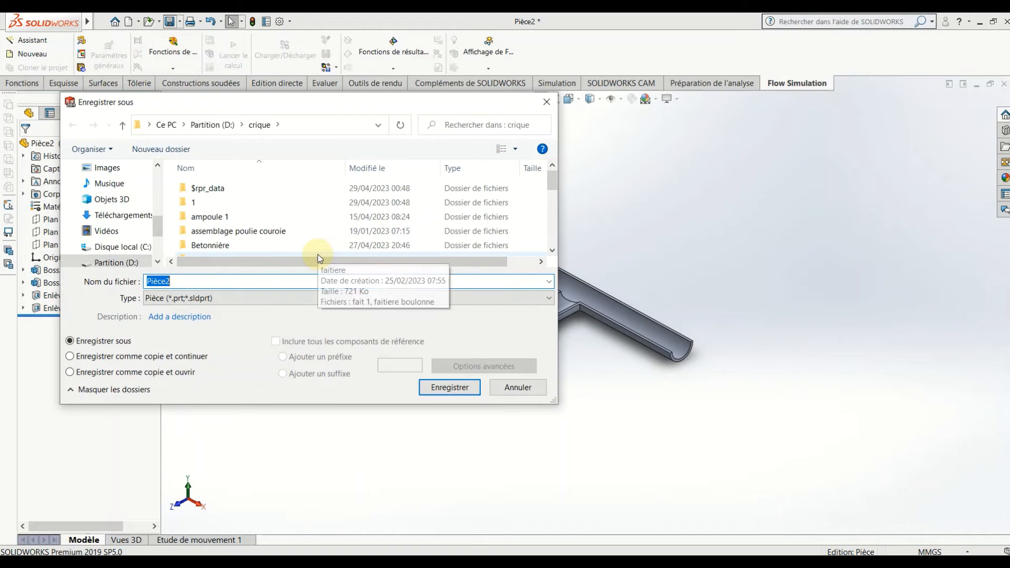
text(tuyau)
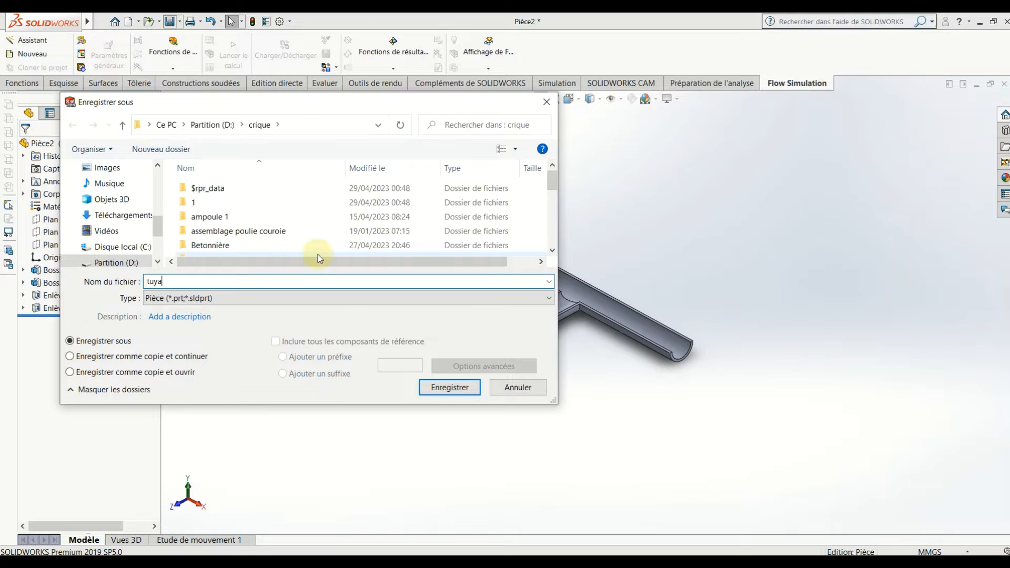
click(448, 388)
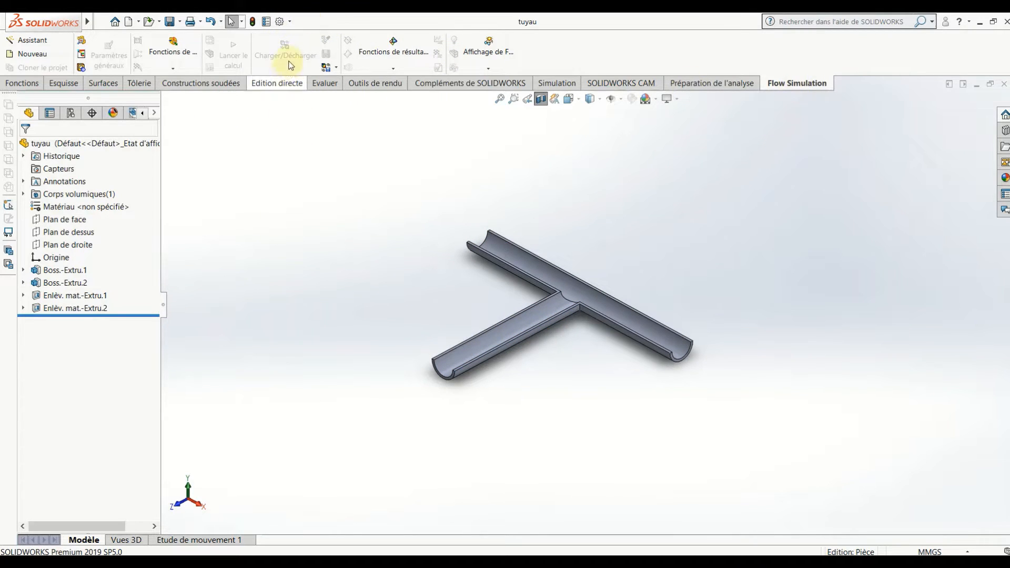
- Check that the SOLIDWORKS Flow Simulation 2019 add-in is active and that its commands are enabled in the command manager
click(290, 22)
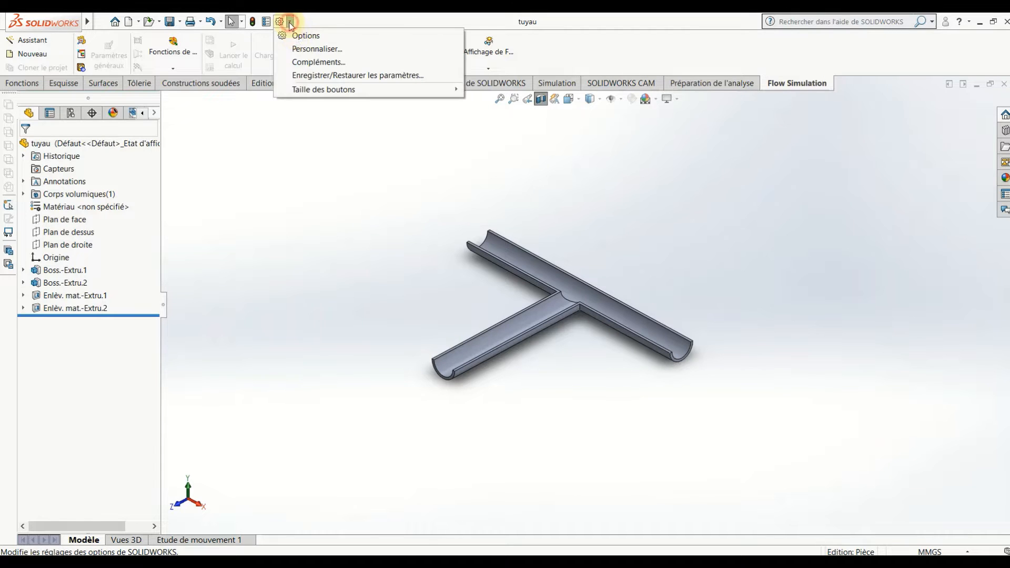
click(297, 62)
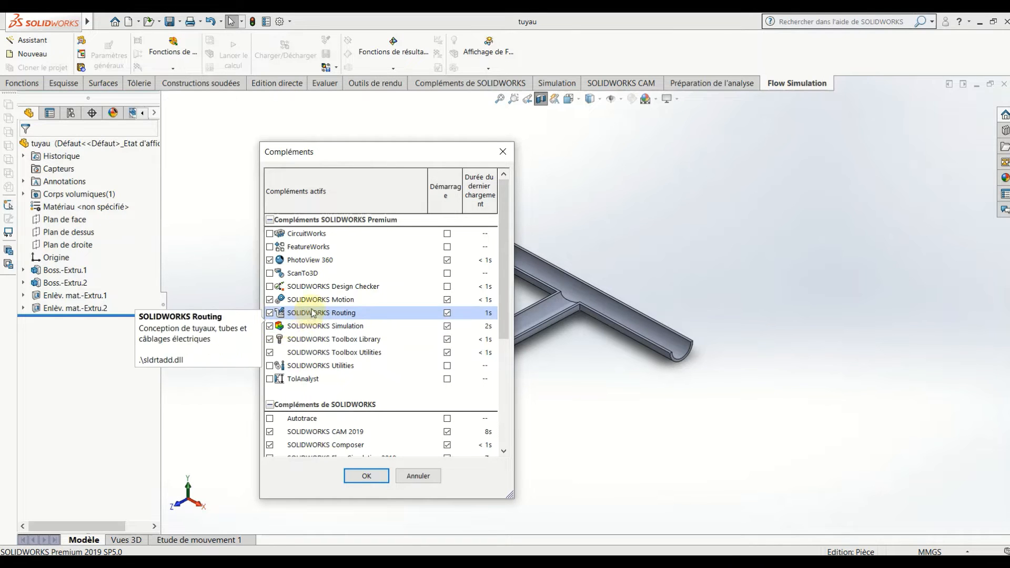
scroll(337, 342, down, 3)
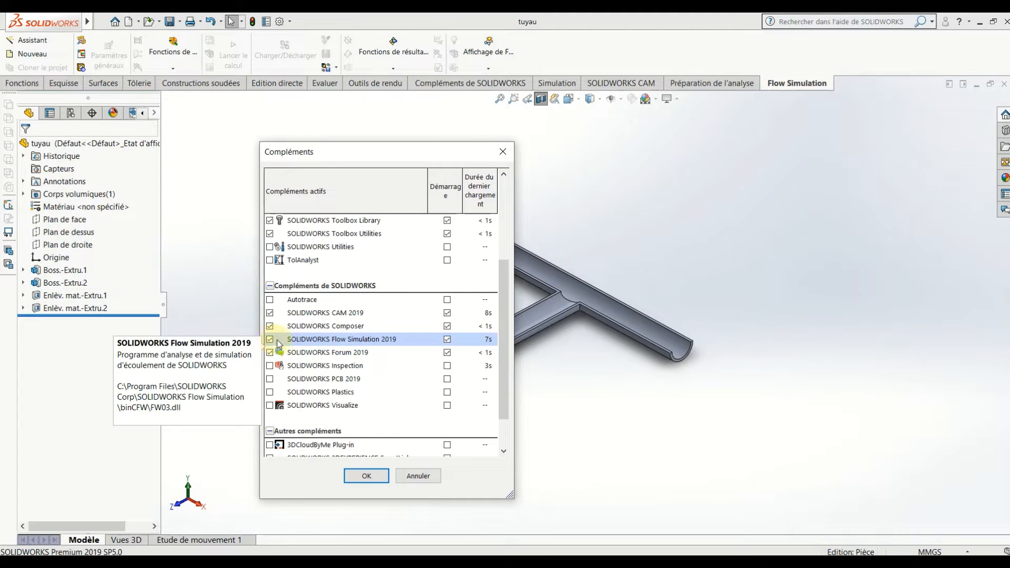
click(367, 476)
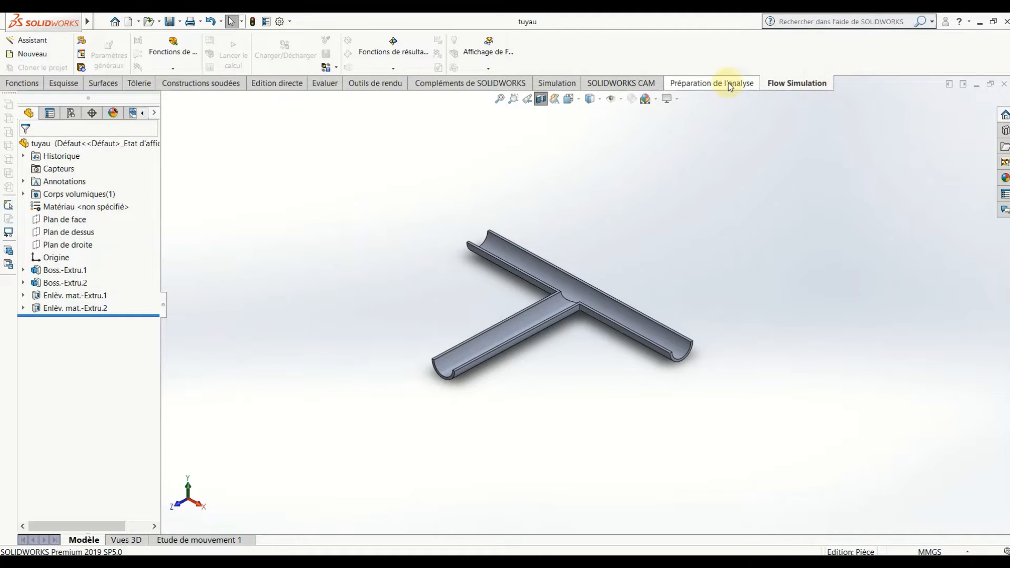
right_click(709, 83)
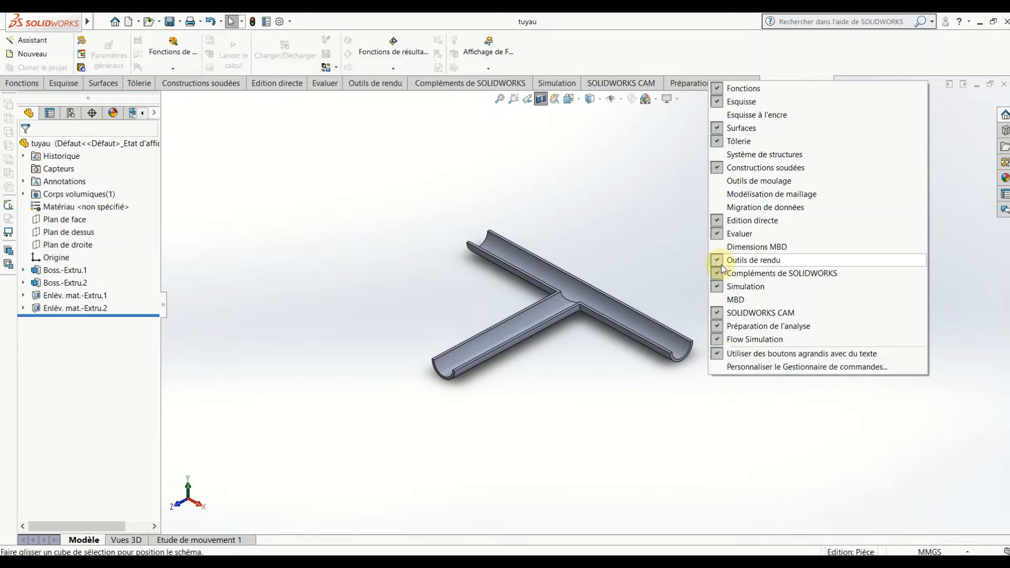
click(718, 339)
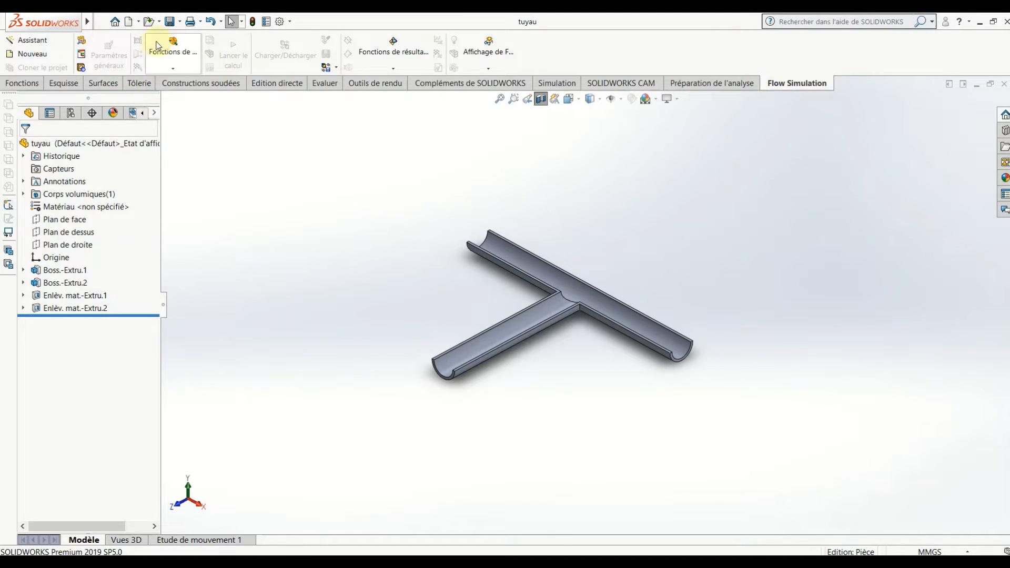
- Start Flow Simulation's lid creation (Créer des bouchons) and select the end face of one opening of the main pipe
mouse_move(90, 23)
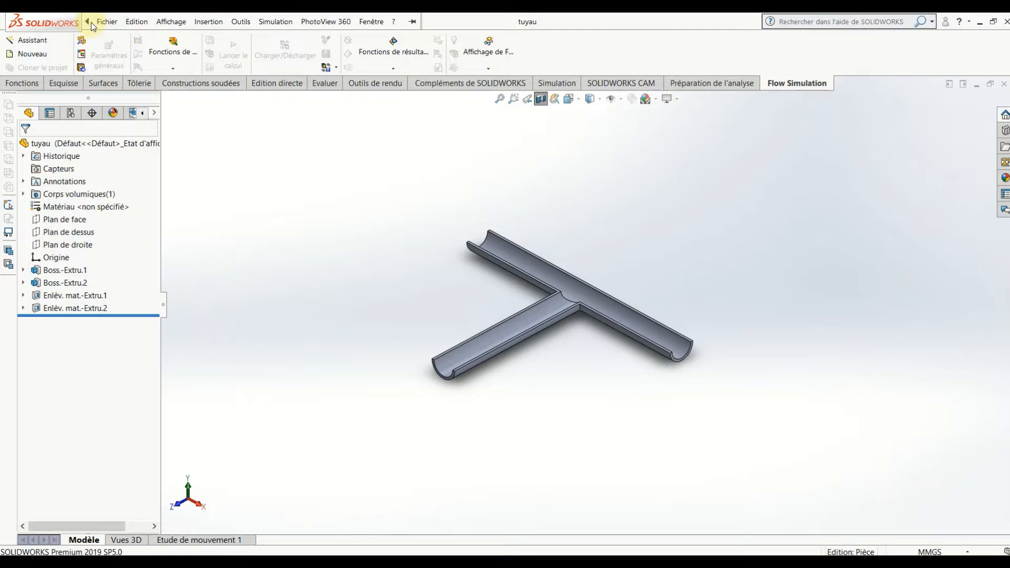
click(244, 23)
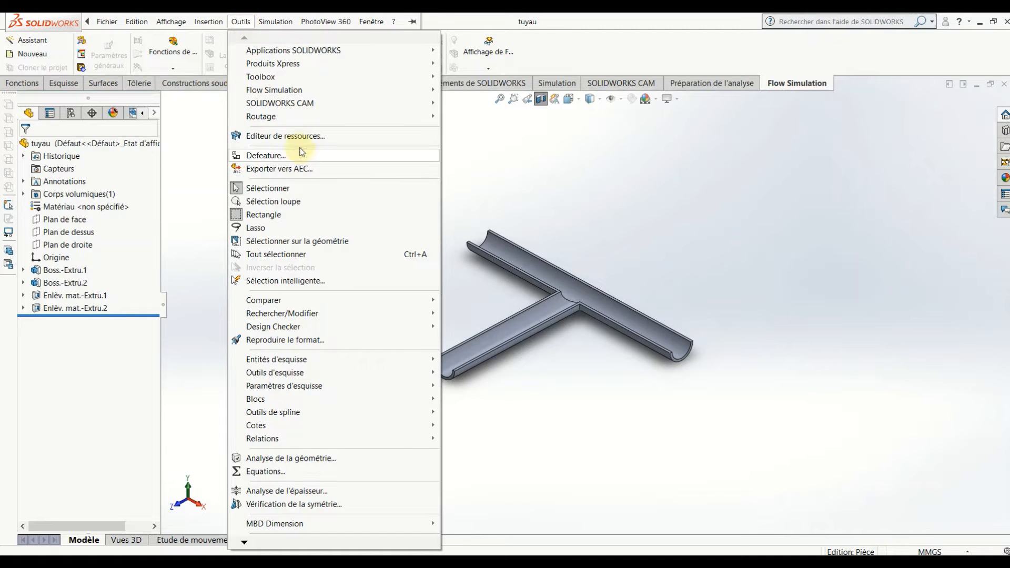
mouse_move(321, 90)
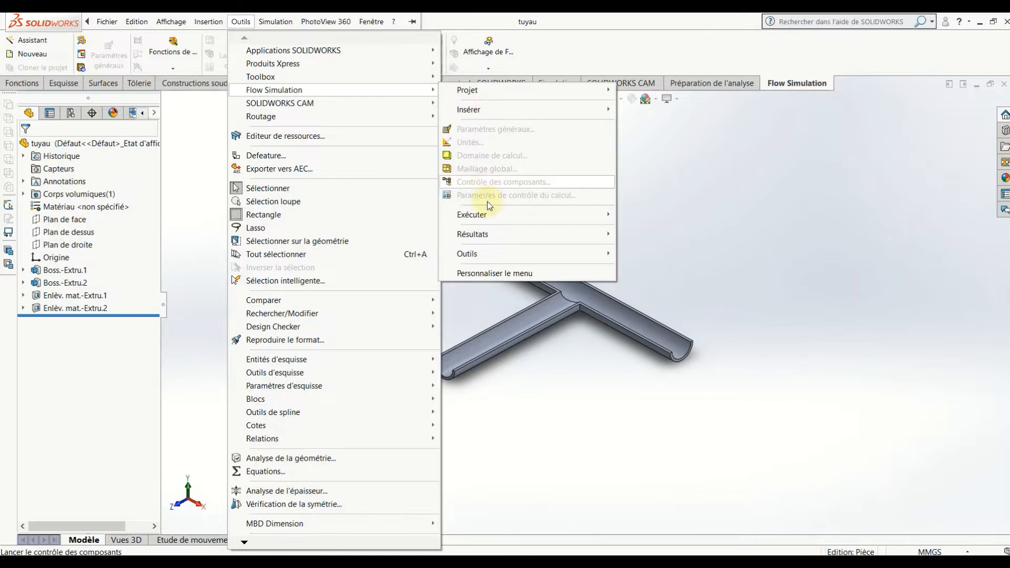
mouse_move(504, 254)
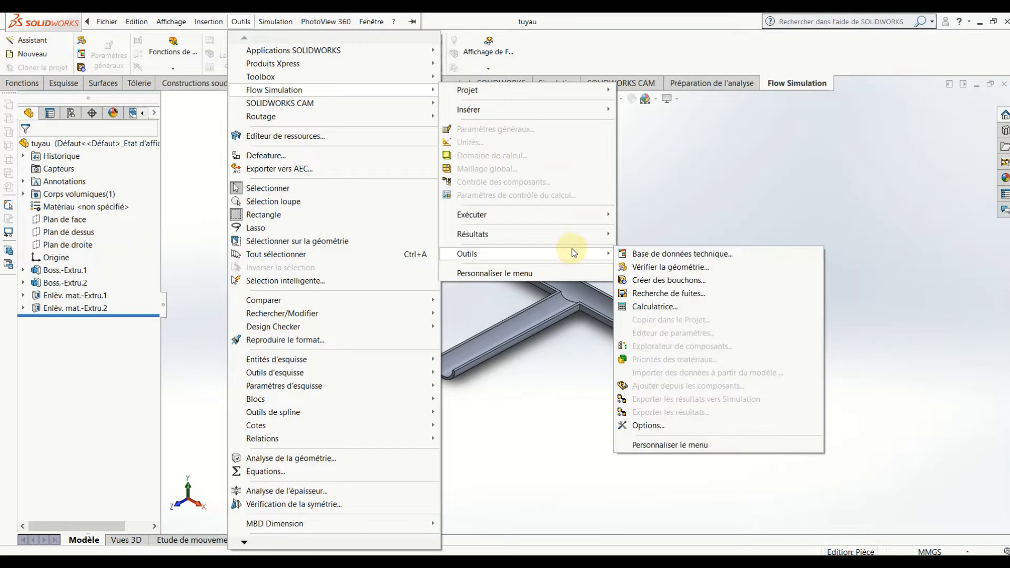
click(651, 281)
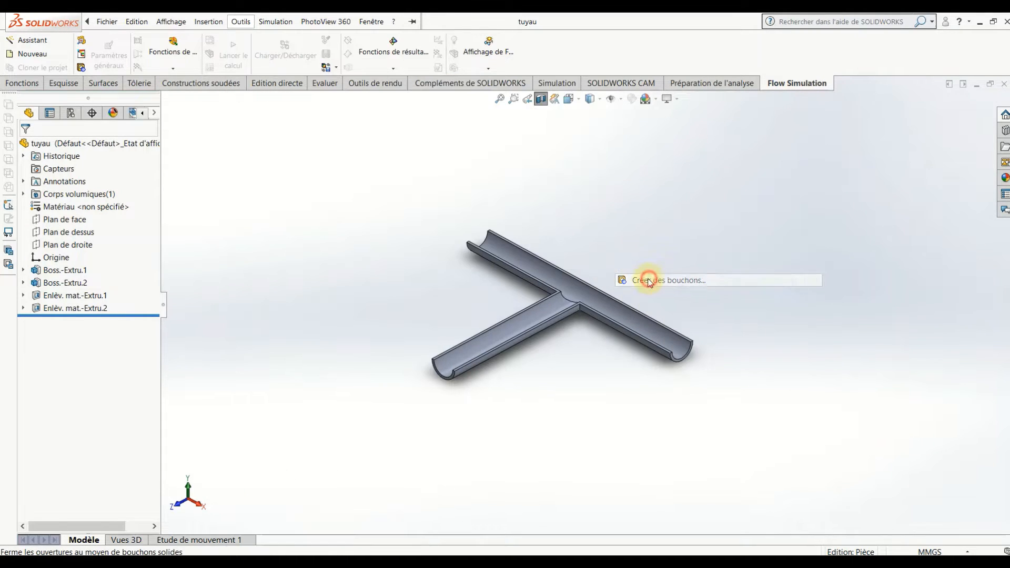
middle_drag(536, 254, 631, 219)
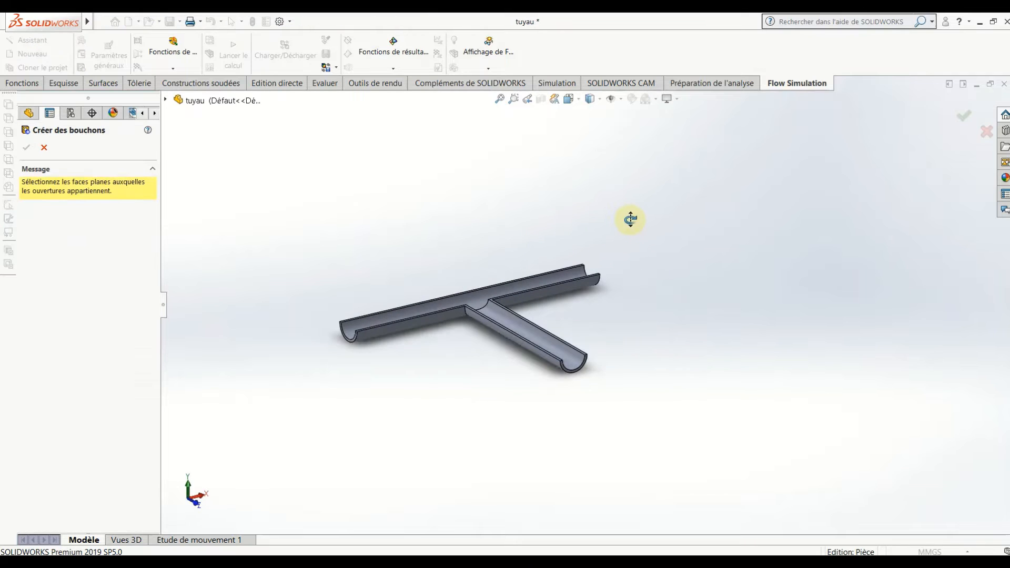
scroll(302, 338, down, 6)
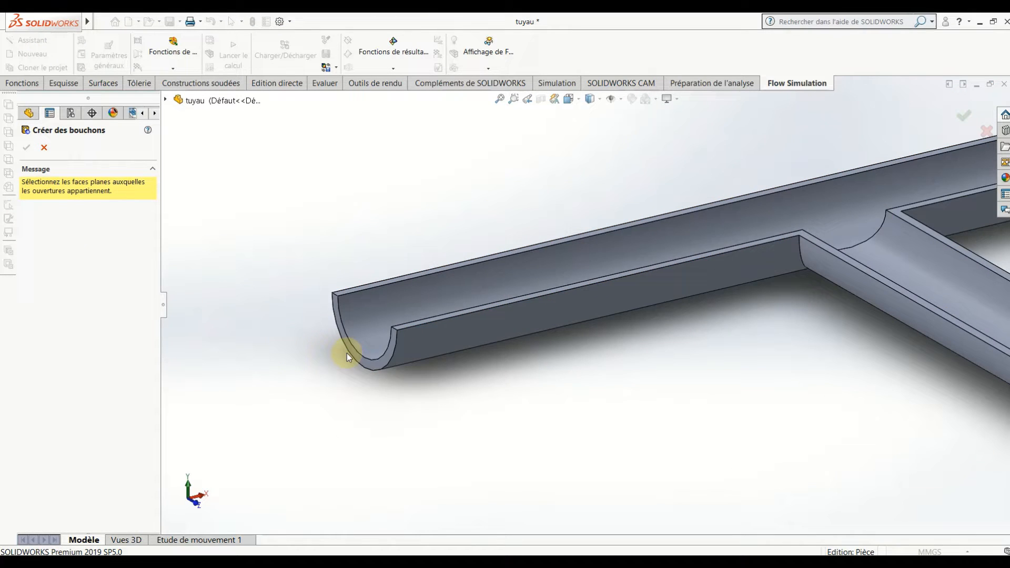
click(386, 360)
- Add the end faces of the main pipe's opposite opening and of the branch pipe's opening to the lid selection
scroll(427, 311, up, 5)
middle_drag(530, 301, 695, 322)
scroll(776, 309, down, 8)
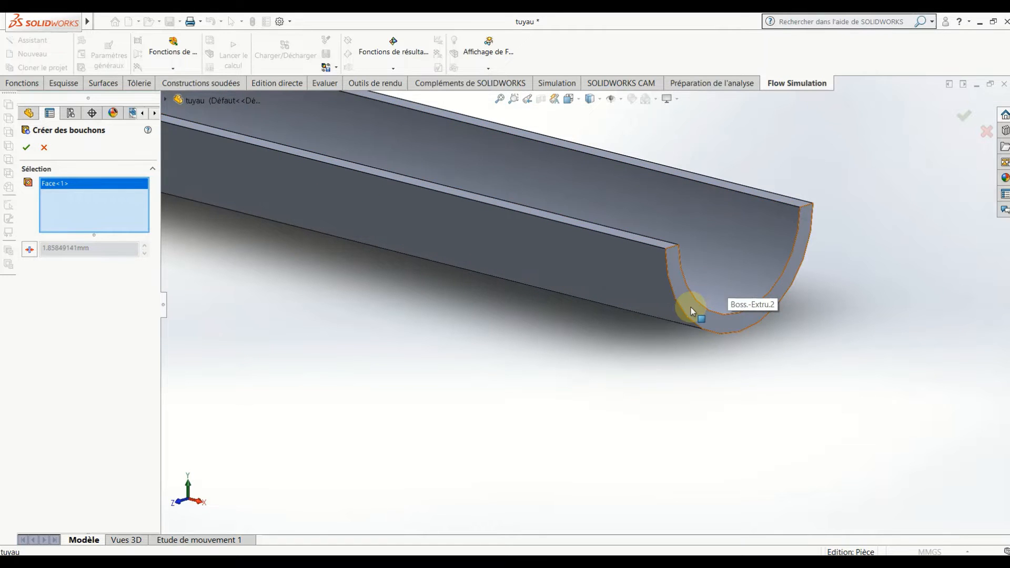
click(692, 306)
scroll(696, 305, up, 6)
scroll(484, 311, down, 4)
scroll(484, 311, down, 2)
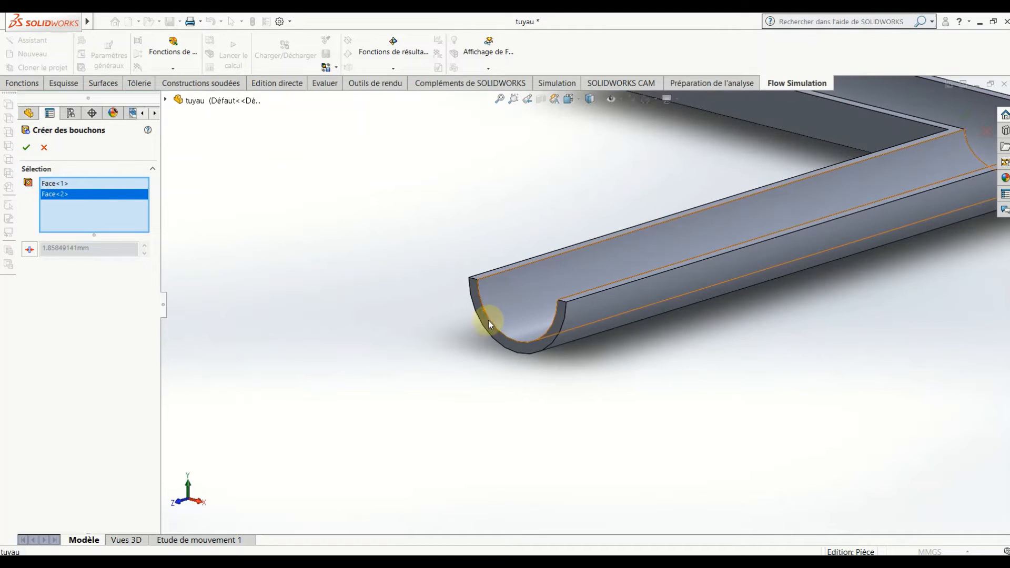
click(487, 320)
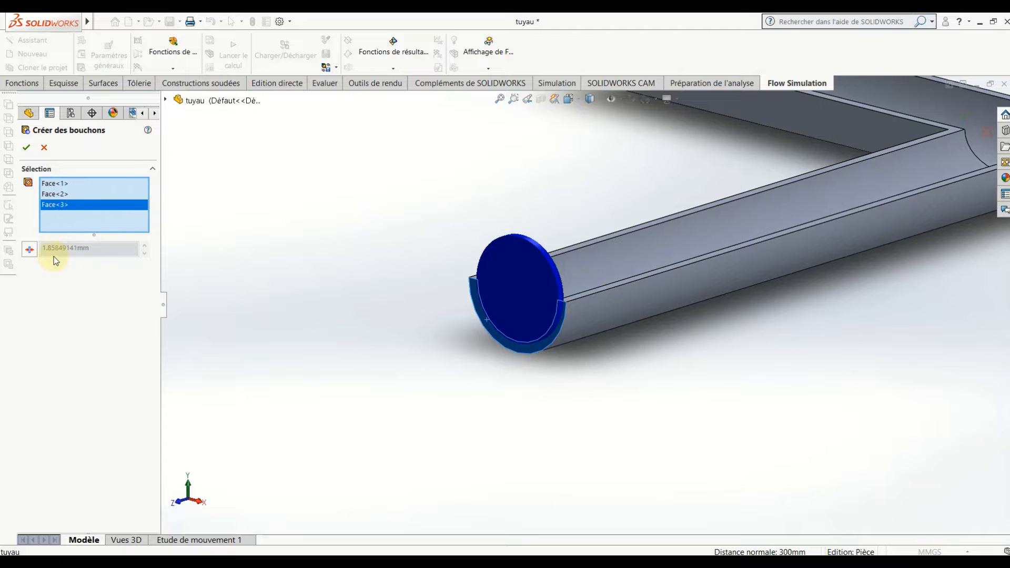
- Set a custom lid thickness of 1.5 mm and create the lids on the three selected openings
click(30, 249)
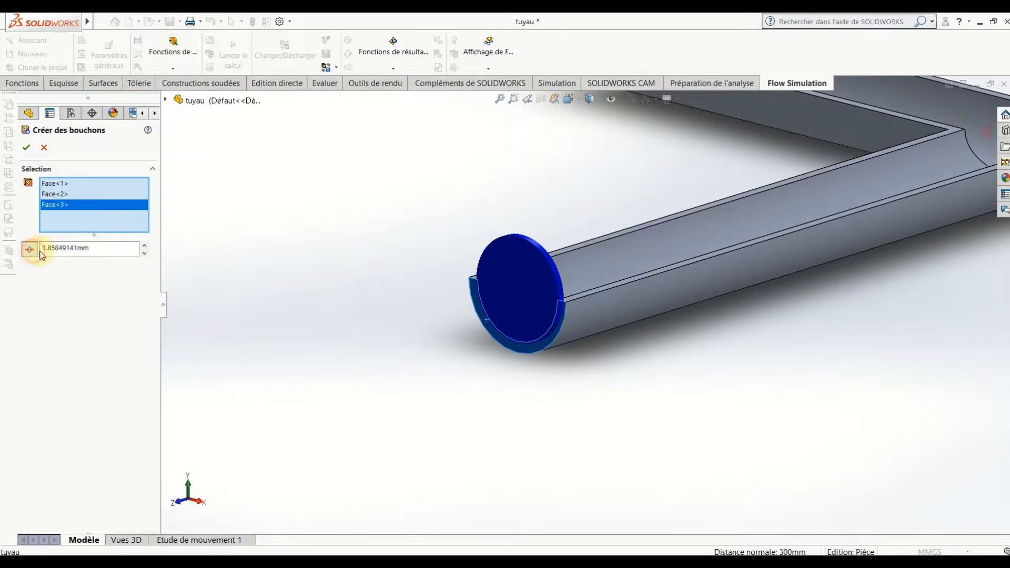
text(1.5)
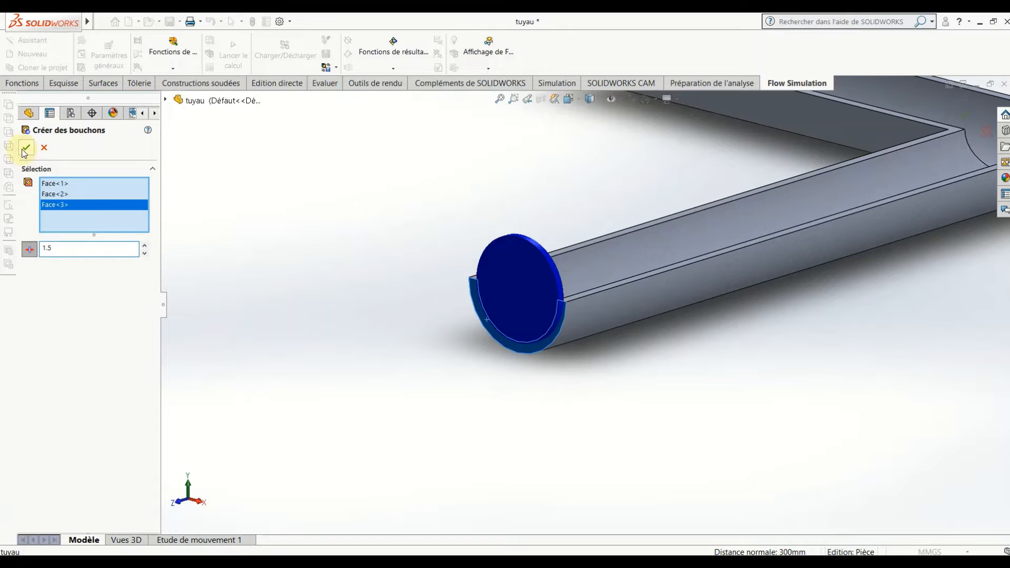
key(Return)
scroll(454, 332, up, 5)
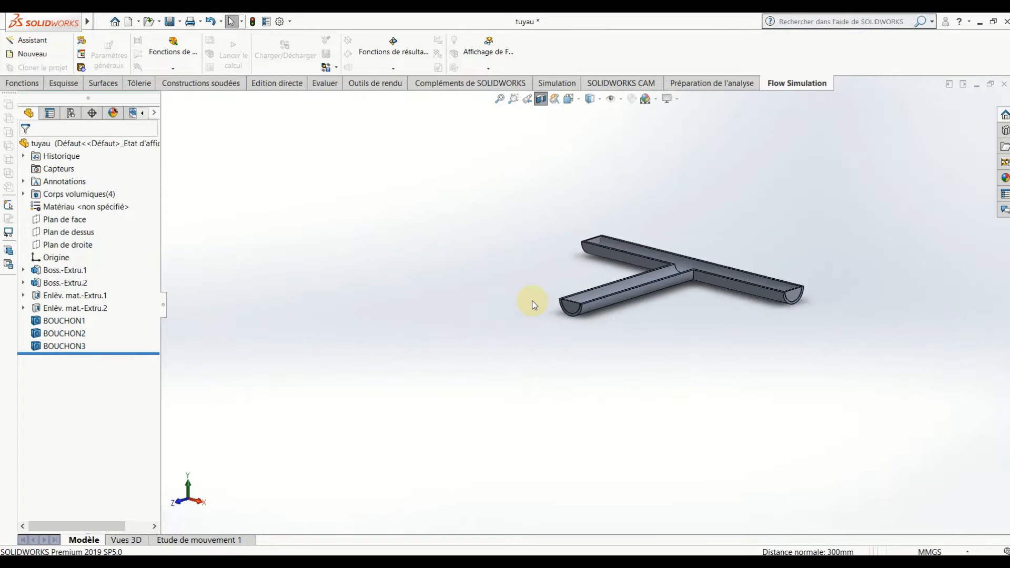
middle_drag(530, 300, 532, 343)
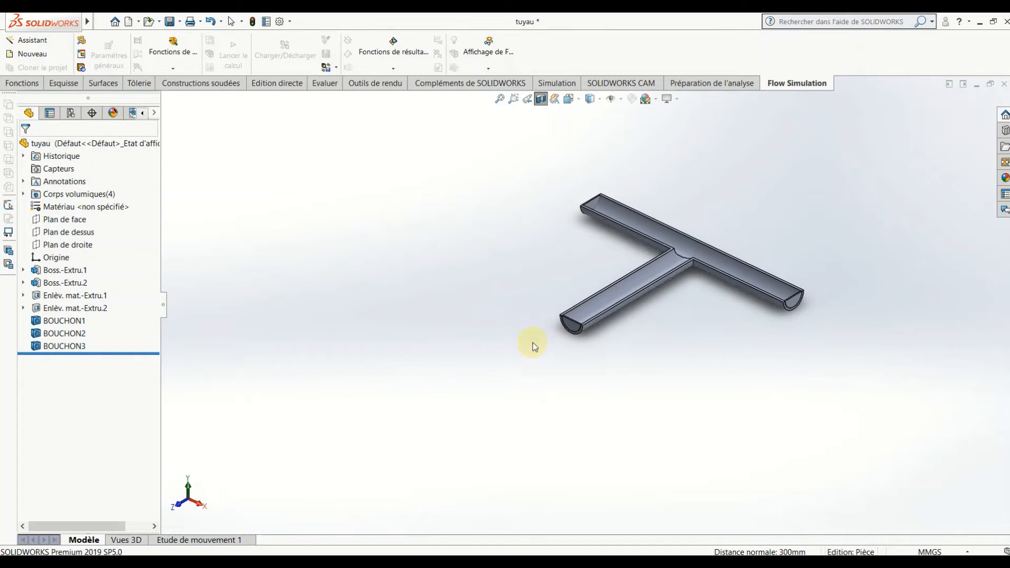
- Turn off the section view to inspect the capped pipe ends, and section the part again on Plan de dessus
click(541, 99)
scroll(567, 281, down, 5)
scroll(566, 281, up, 5)
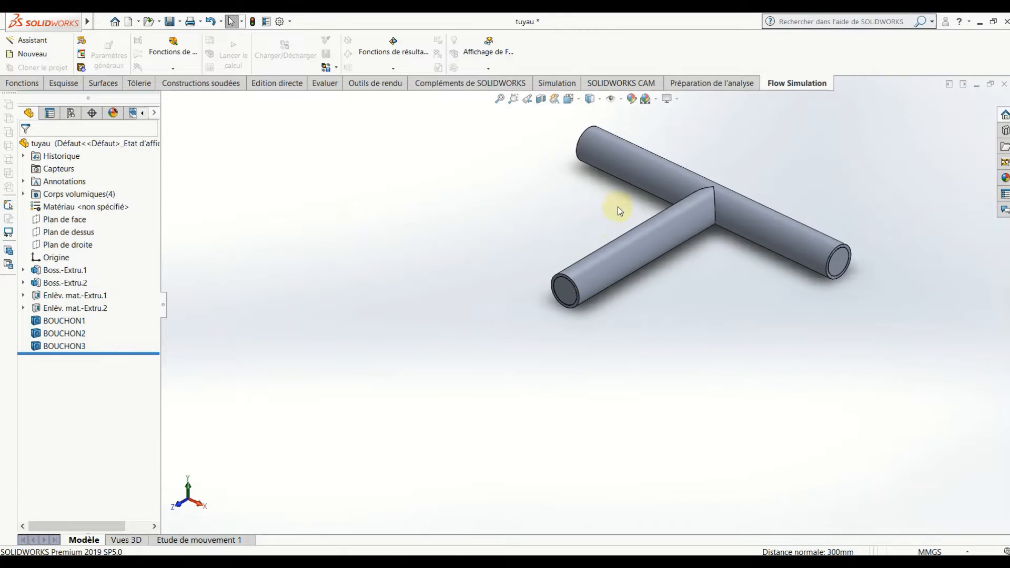
click(541, 99)
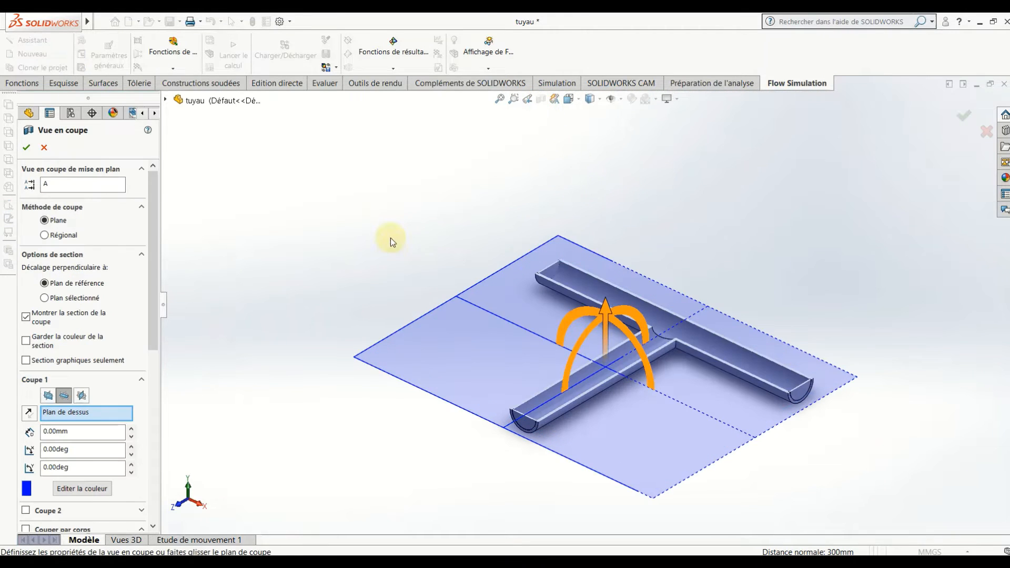
click(26, 148)
scroll(663, 317, up, 4)
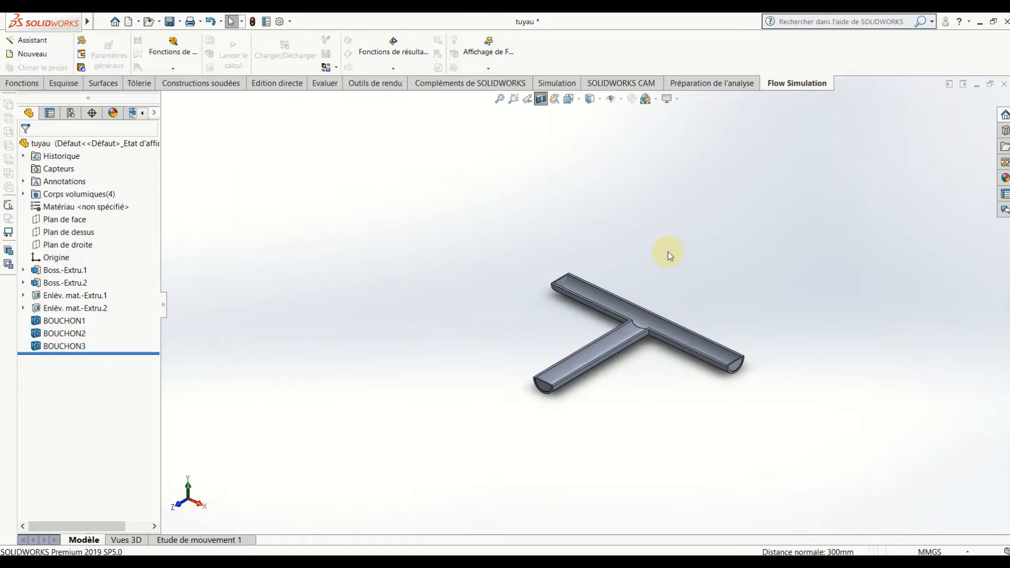
scroll(577, 312, down, 6)
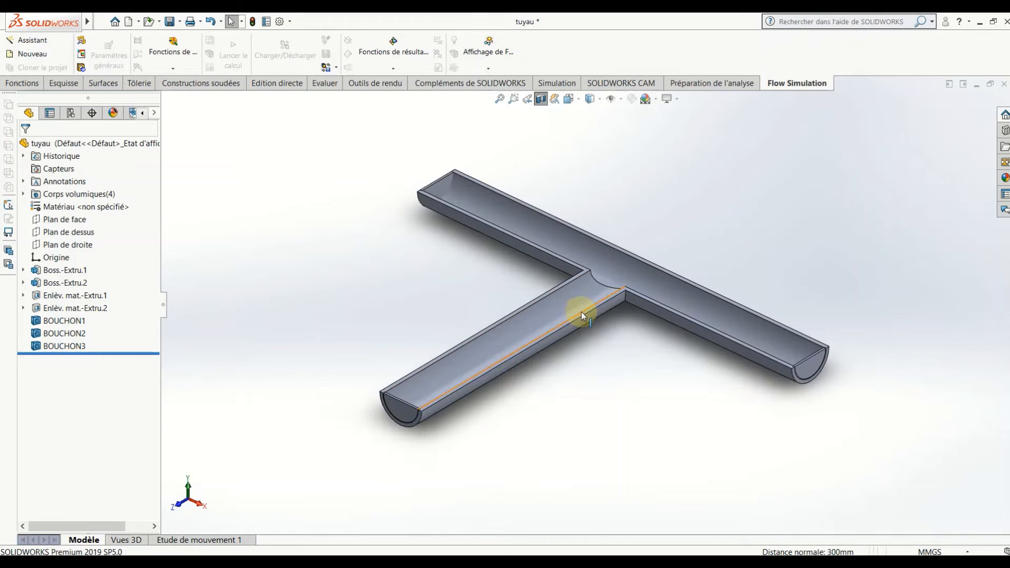
scroll(583, 311, up, 3)
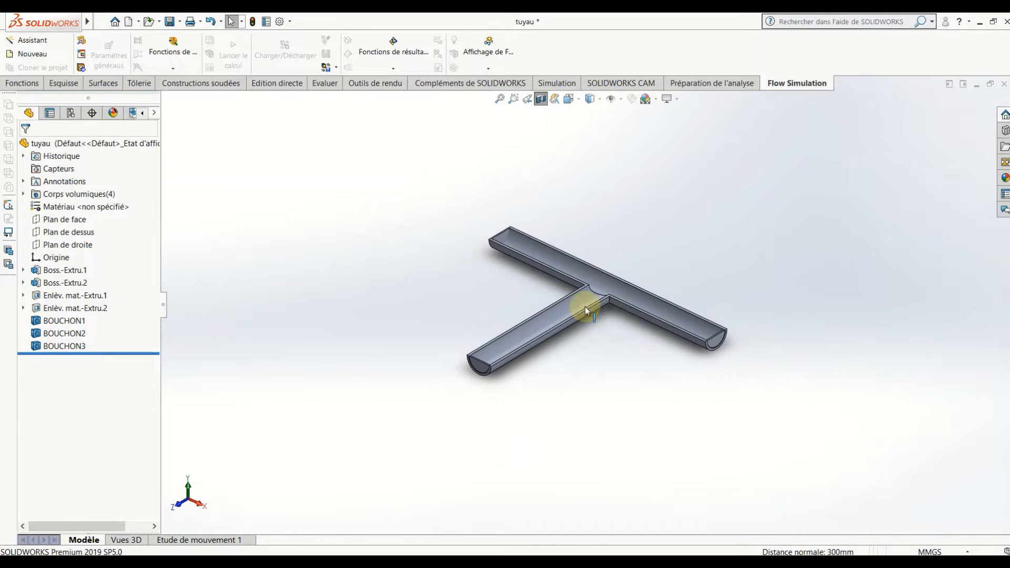
- Start a Flow Simulation project with the wizard, keeping the name Projet(1) and the current configuration
click(36, 42)
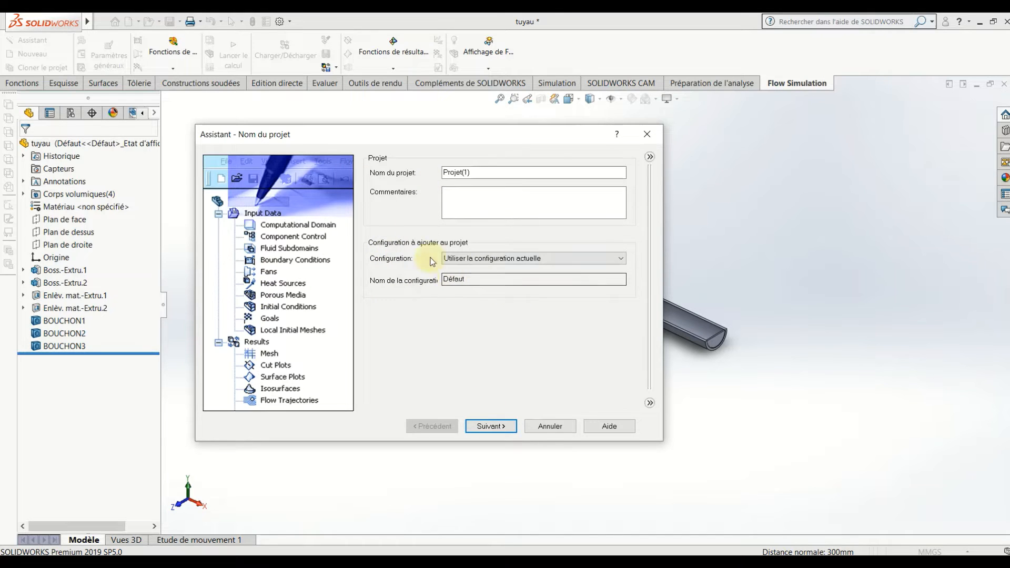
click(487, 198)
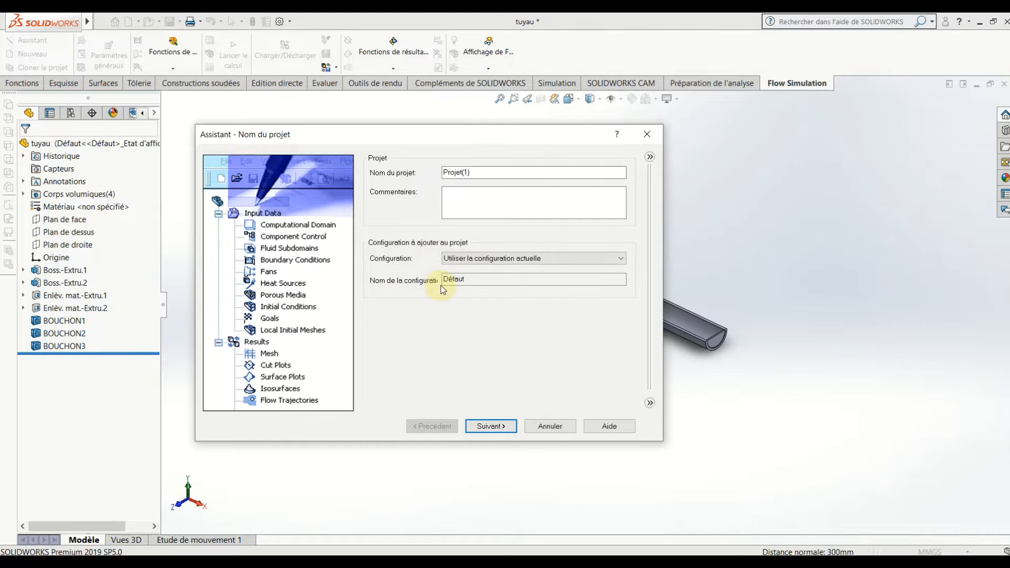
click(490, 426)
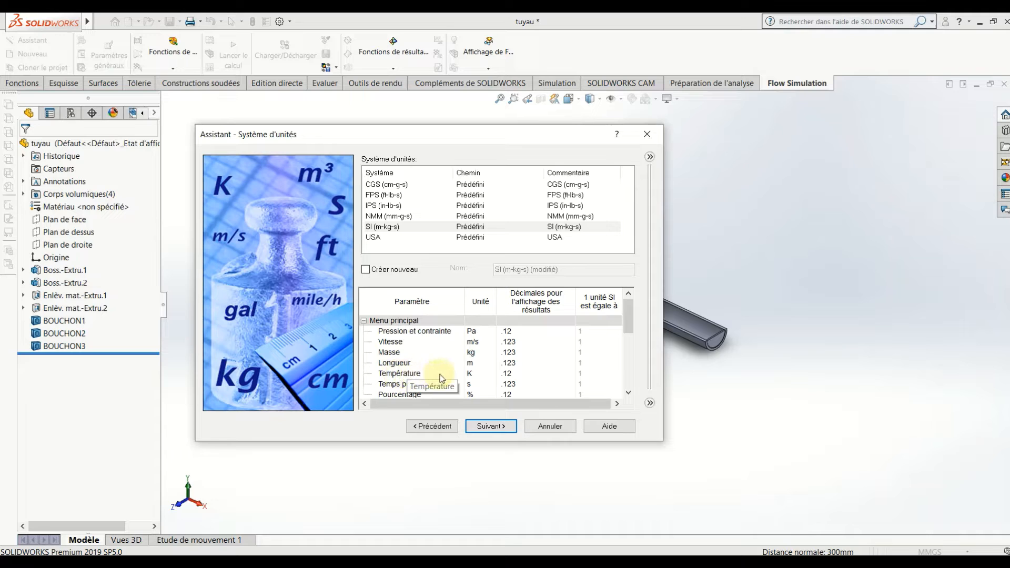
- In the SI (m-kg-s) unit system, set the temperature unit to °C and the length unit to mm, and accept the units
click(473, 374)
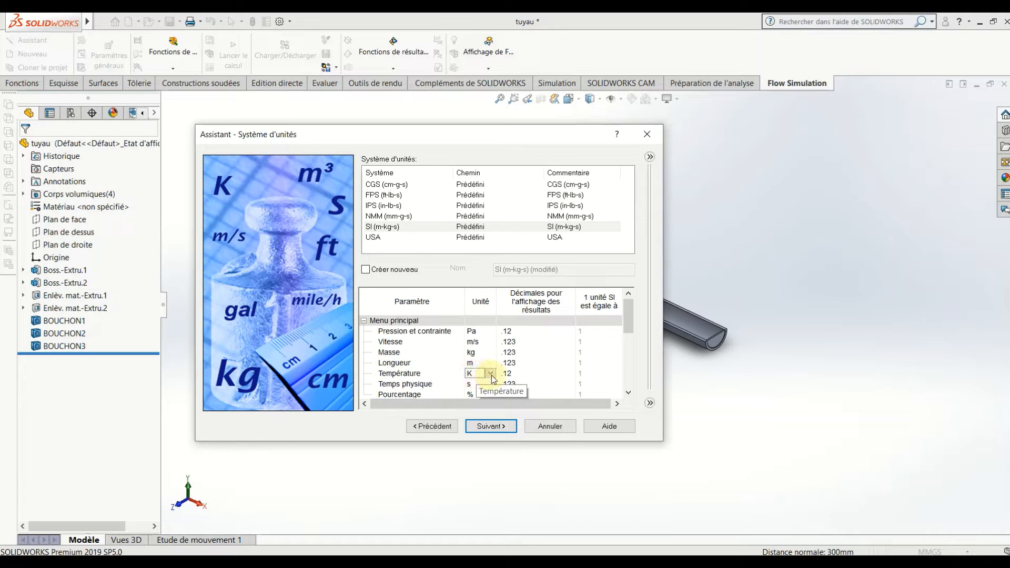
click(492, 374)
click(494, 397)
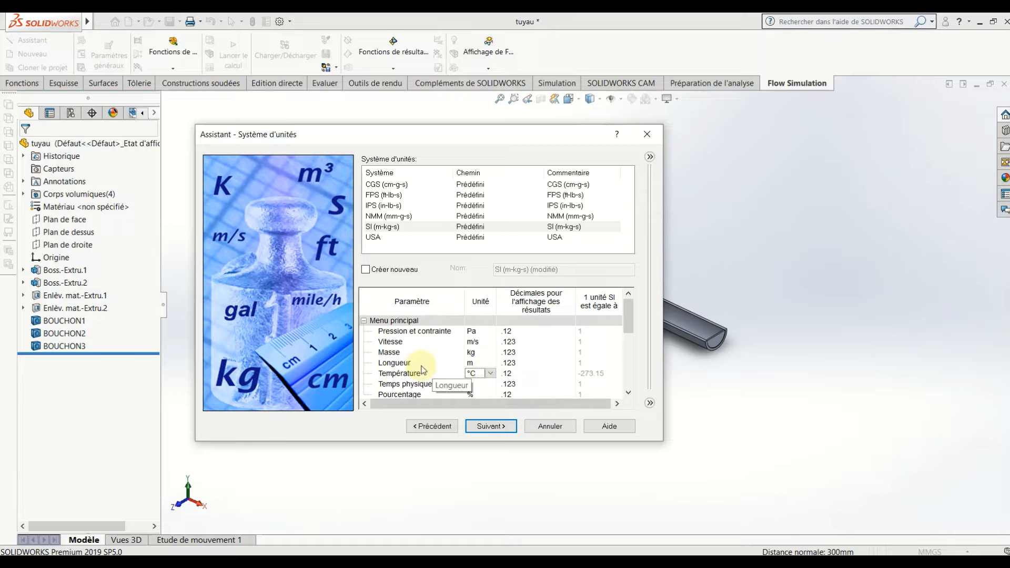
click(473, 365)
click(492, 363)
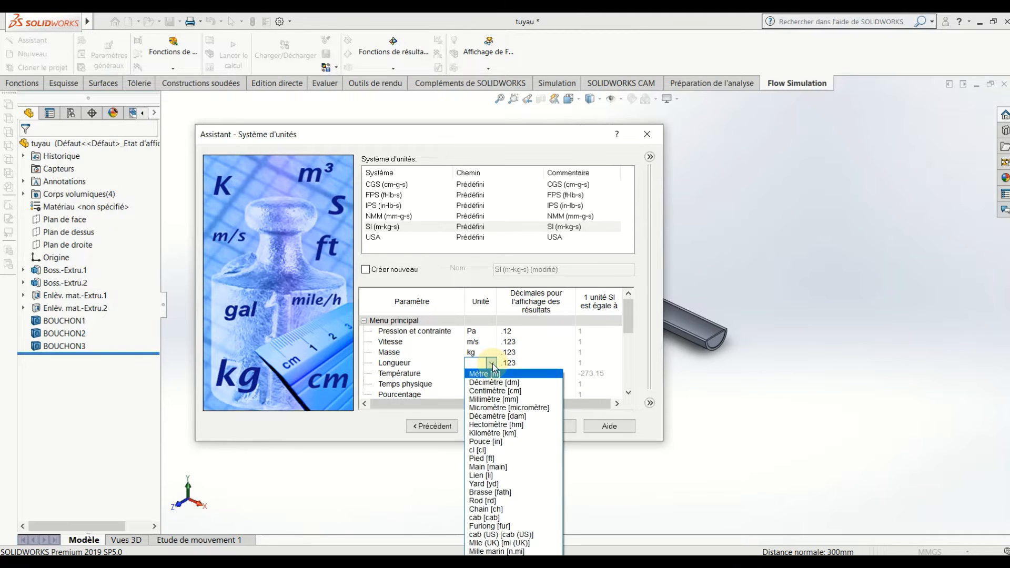
click(498, 400)
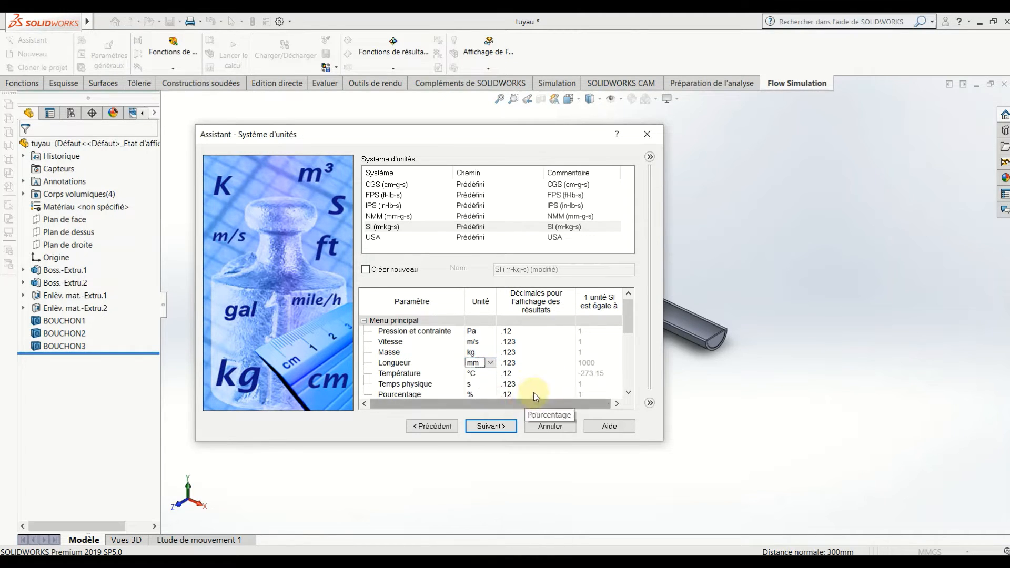
click(497, 427)
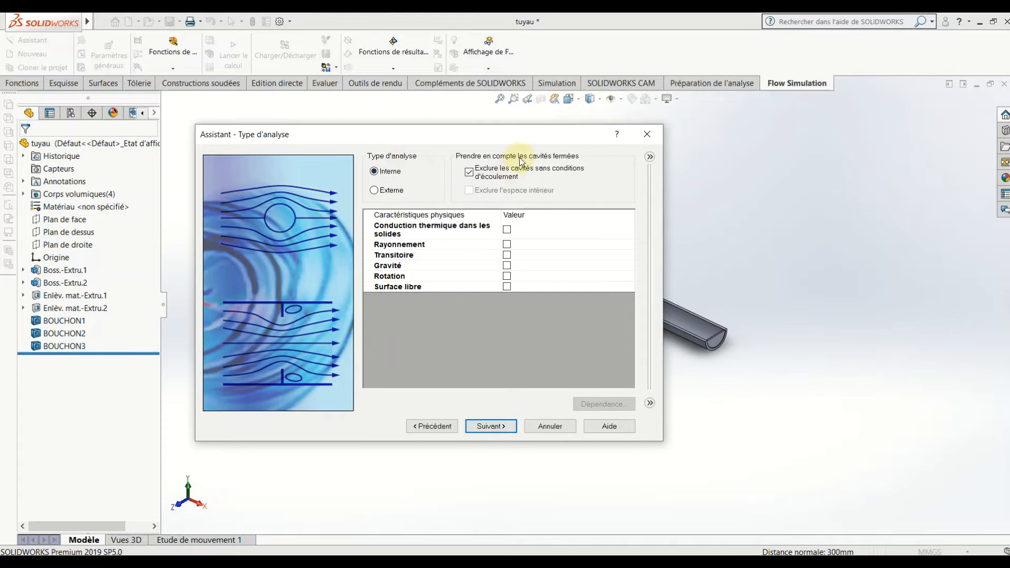
- Keep the internal analysis type and add the predefined liquid Eau as the project's default fluid
click(497, 425)
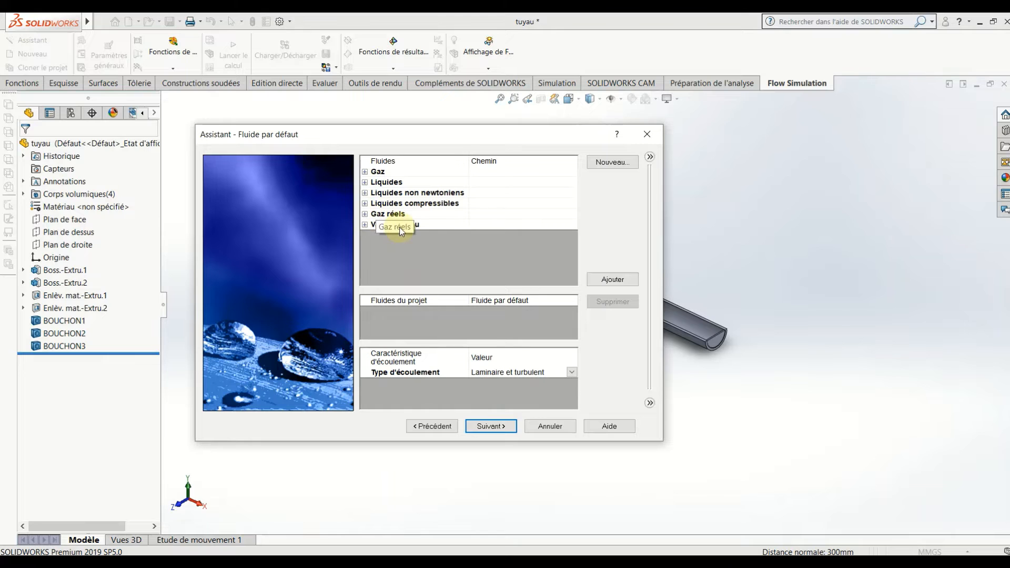
click(365, 183)
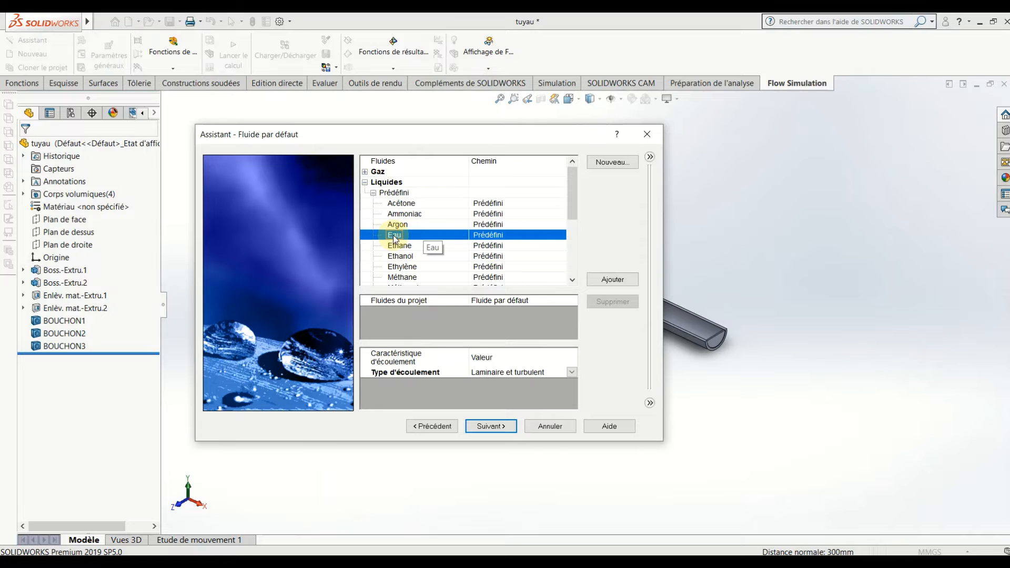
click(613, 280)
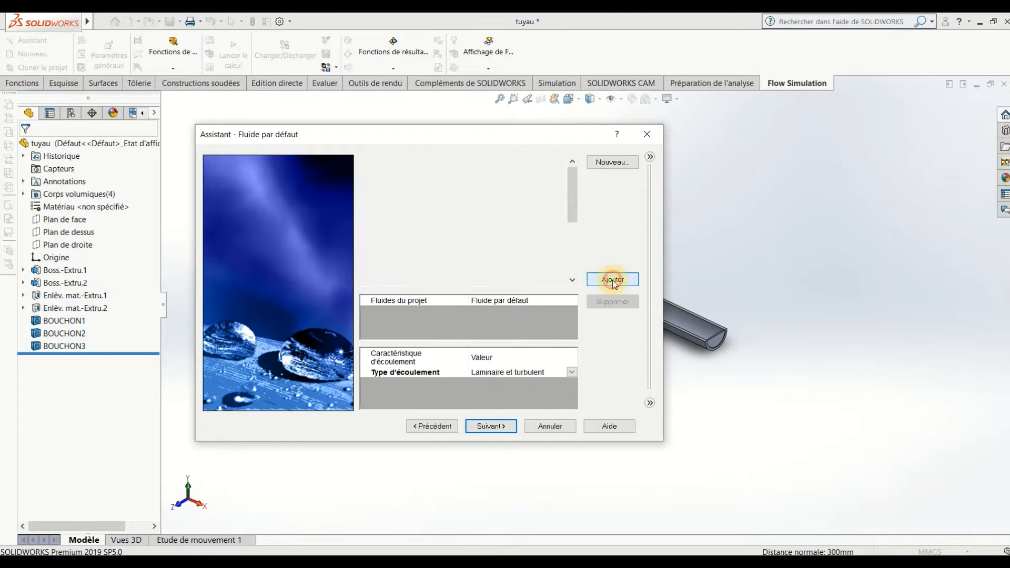
click(495, 428)
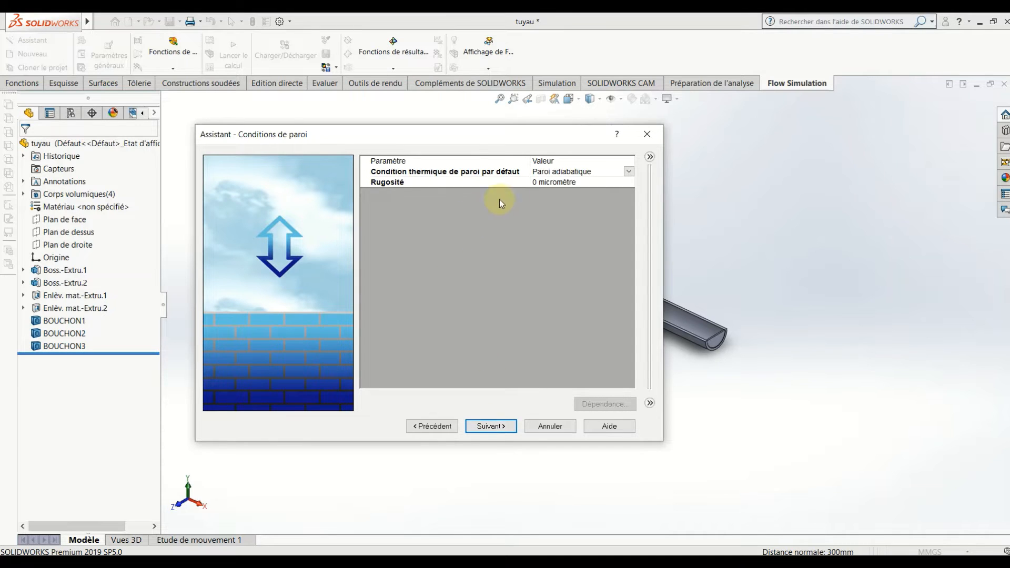
- Accept the default adiabatic wall condition and the default initial conditions, and finish the project wizard
click(515, 432)
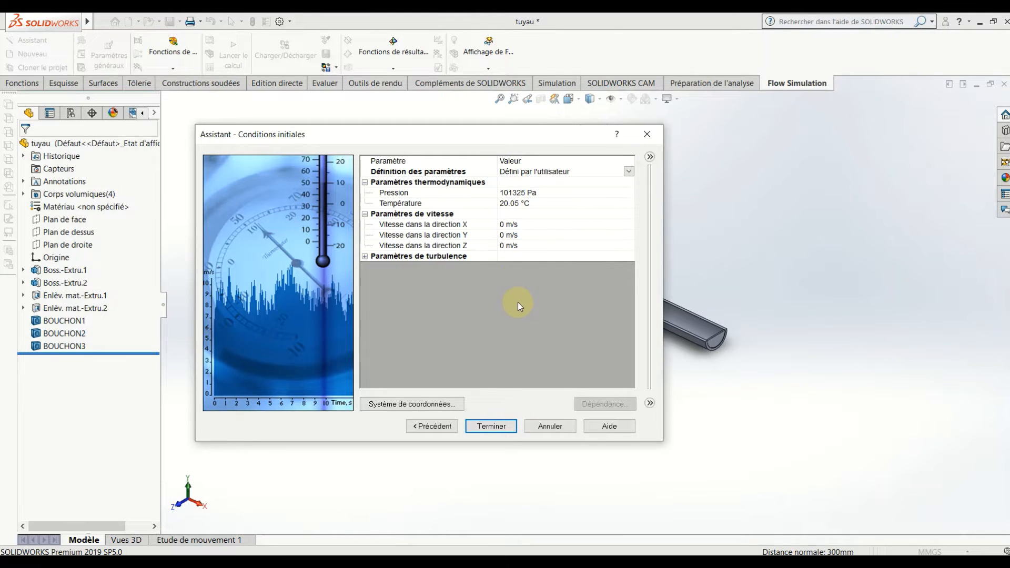
click(519, 204)
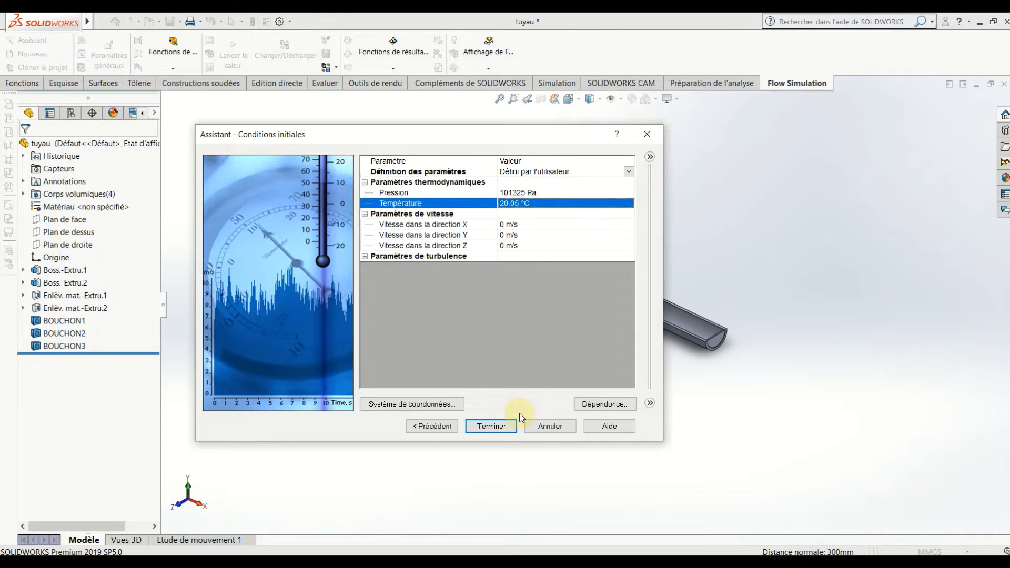
click(493, 424)
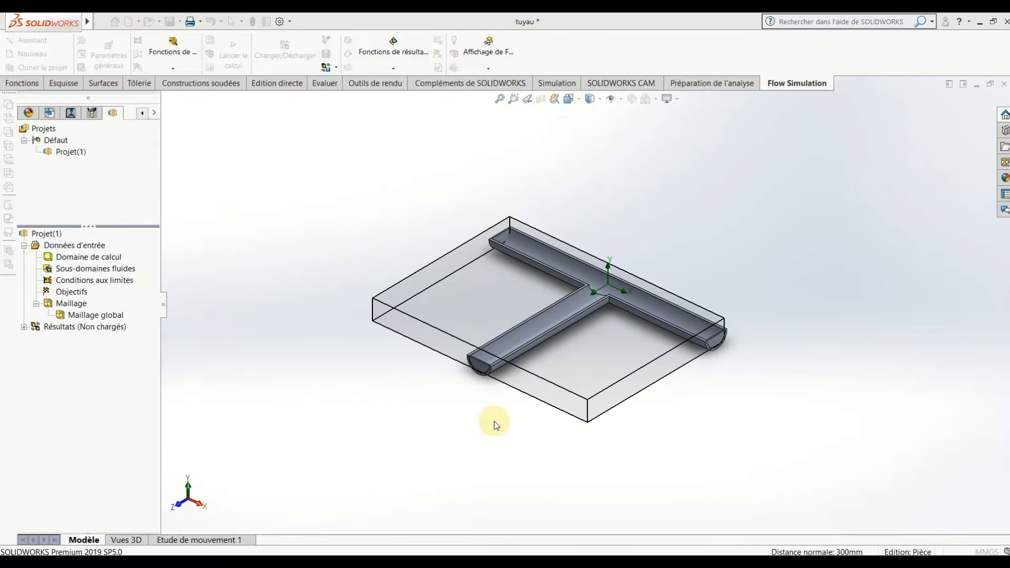
- Hide the computational domain (Domaine de calcul) around the pipe
scroll(592, 316, down, 5)
scroll(587, 324, up, 5)
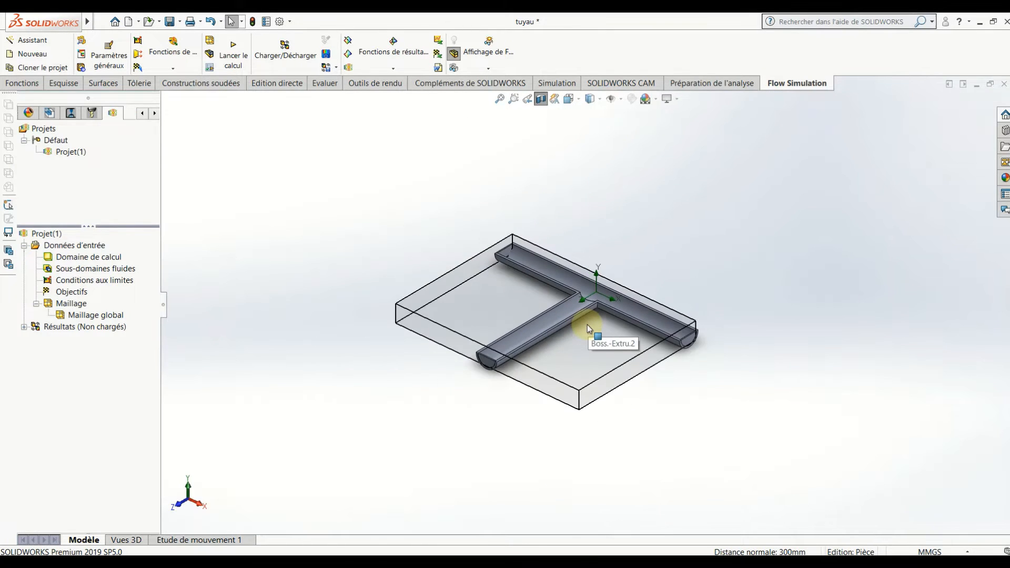
scroll(583, 329, down, 2)
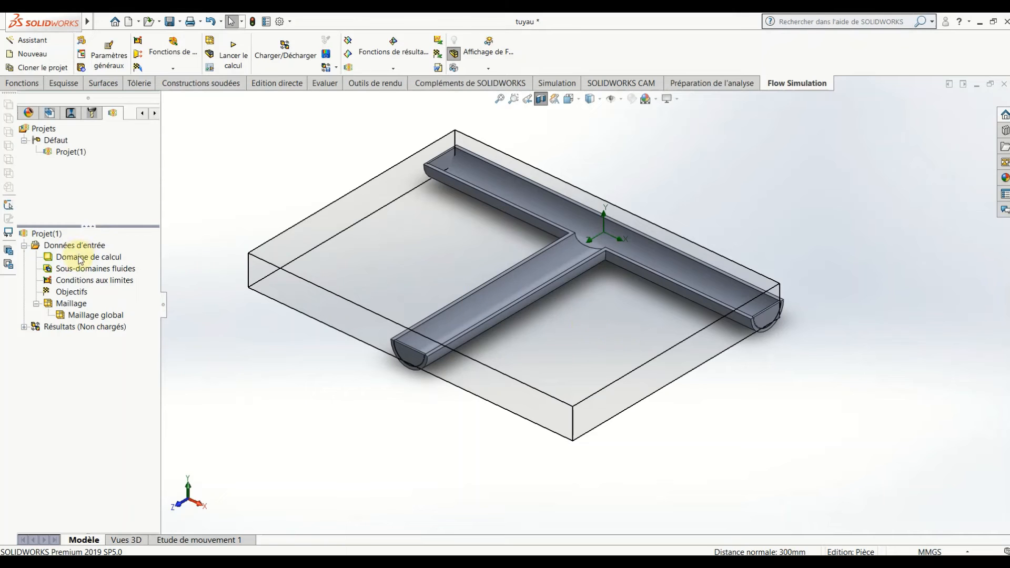
click(81, 257)
right_click(80, 258)
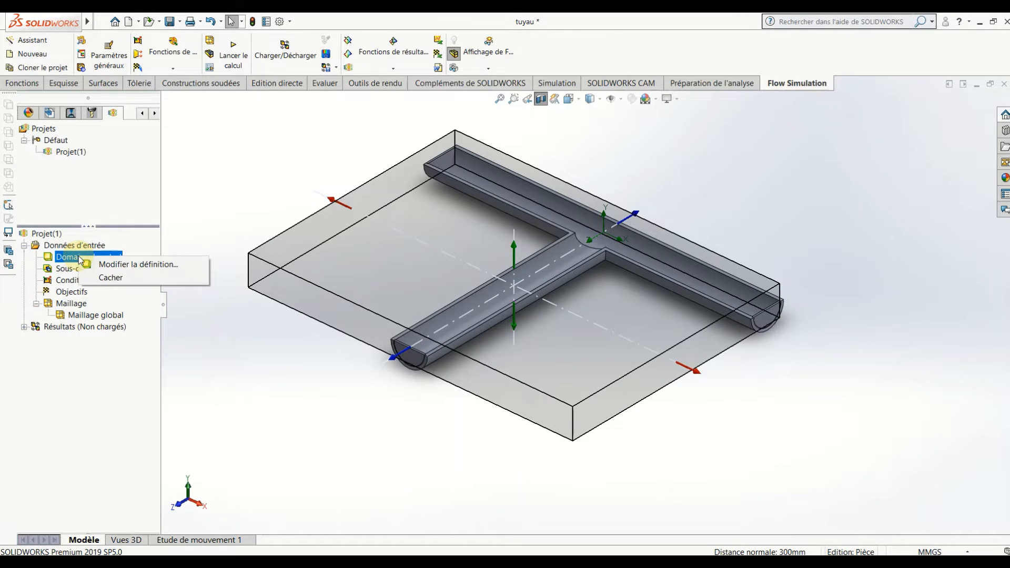
click(111, 278)
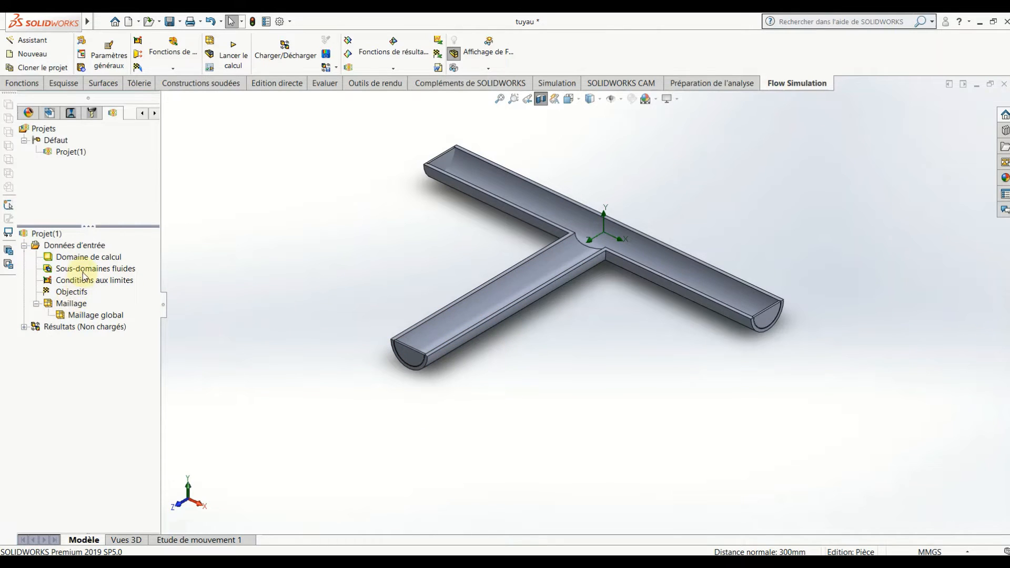
- Edit the global mesh definition, raising the initial mesh level to 6 with the automatic type, and confirm
right_click(74, 309)
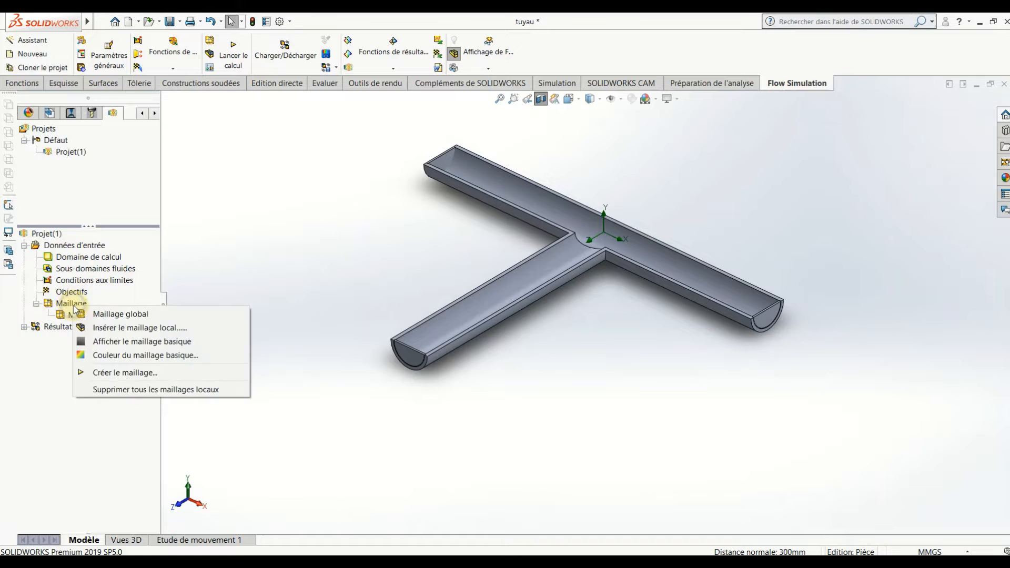
right_click(69, 317)
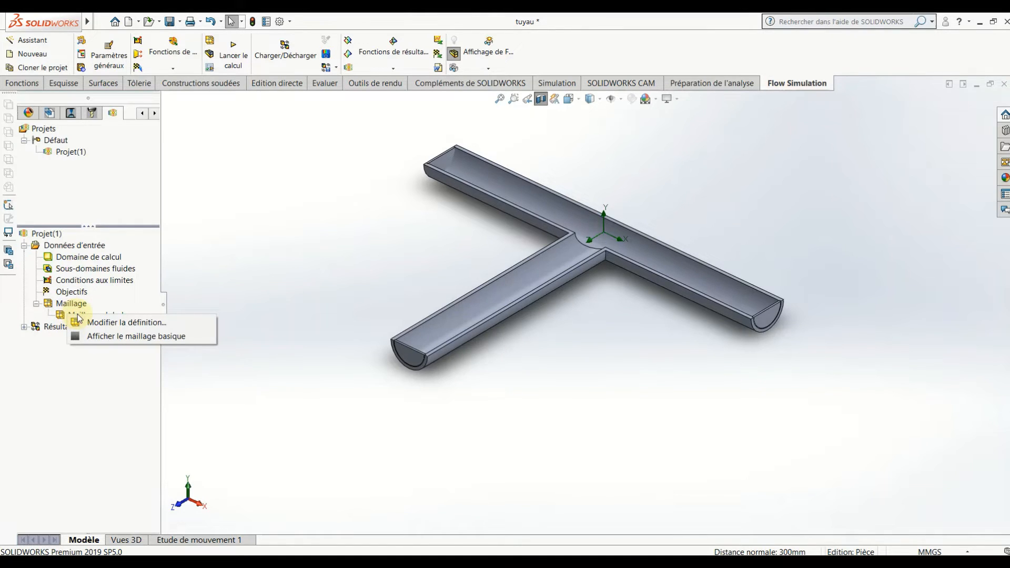
right_click(74, 307)
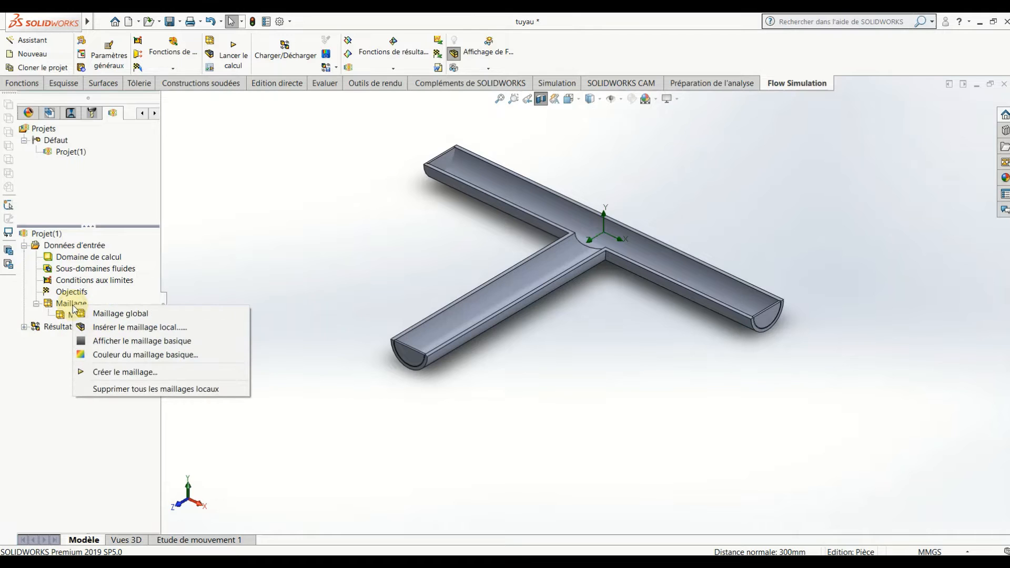
right_click(63, 316)
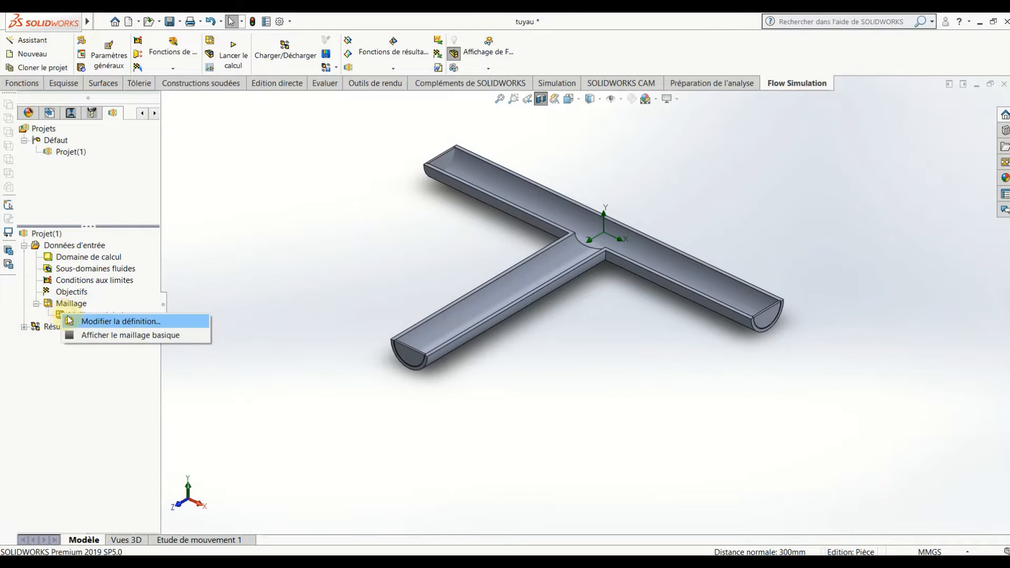
click(81, 322)
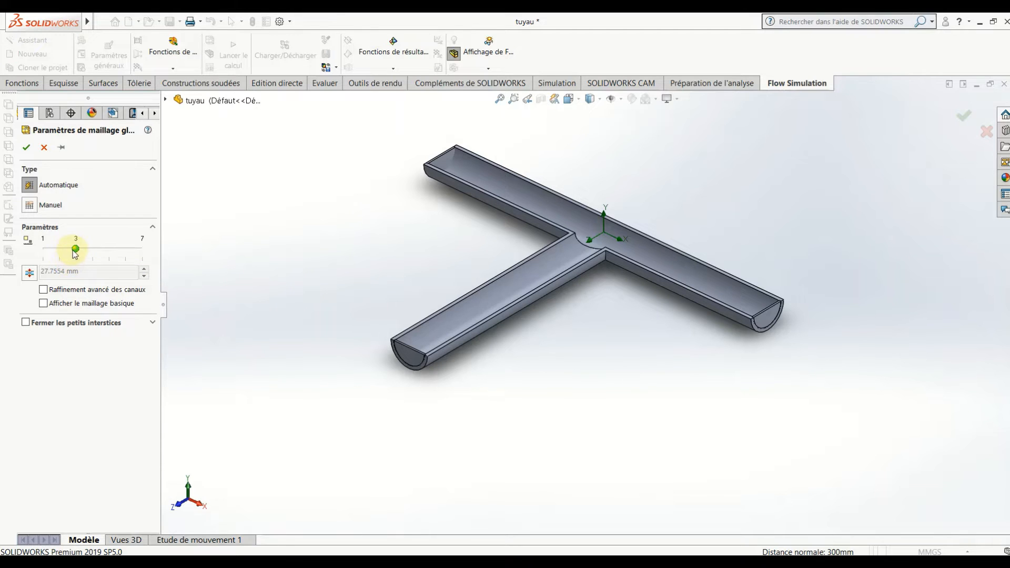
drag(75, 250, 108, 250)
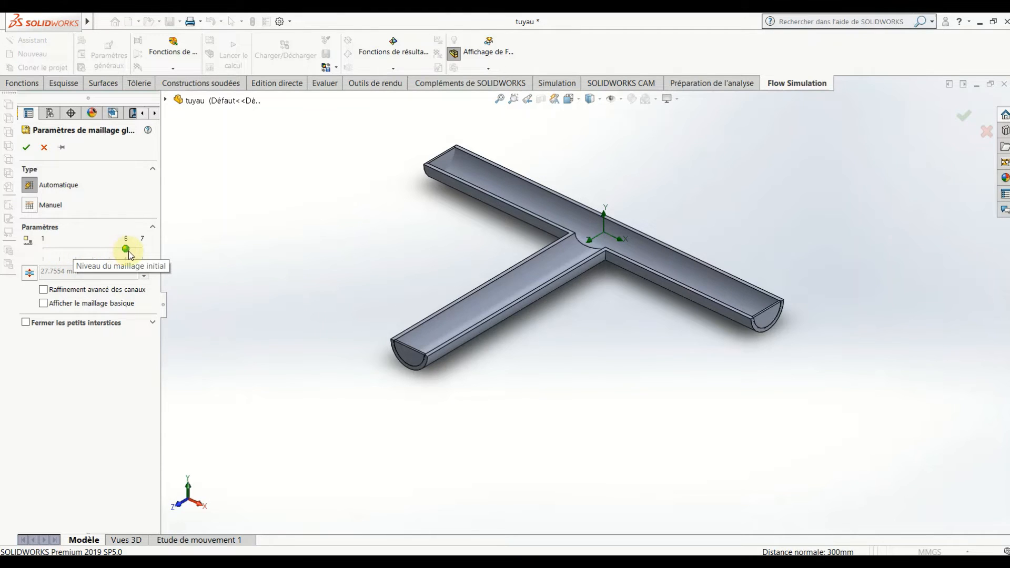
click(26, 147)
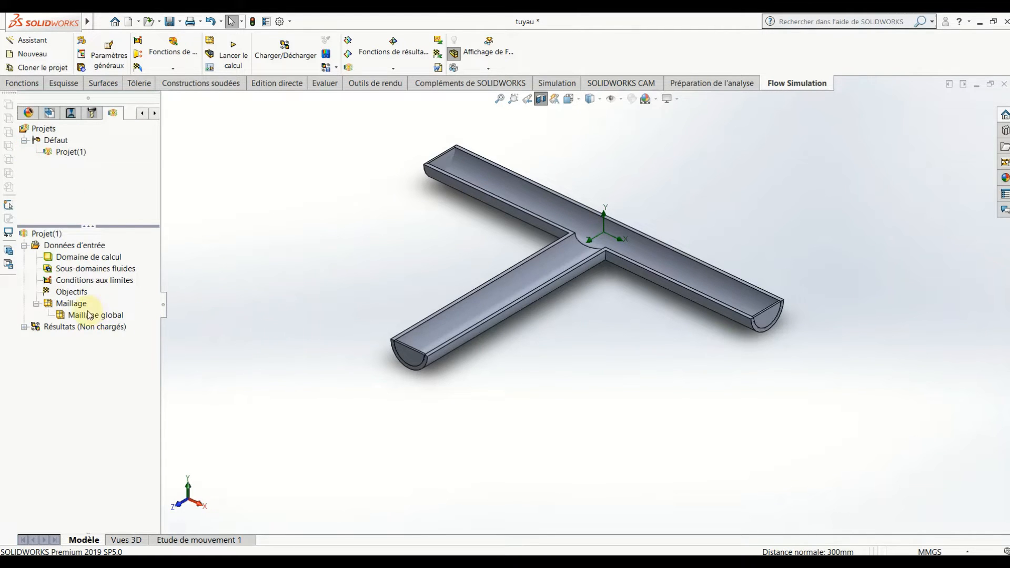
- Insert an inlet mass flow boundary condition (Débit massique d'entrée) on the inner lid face at one end of the straight pipe
right_click(95, 284)
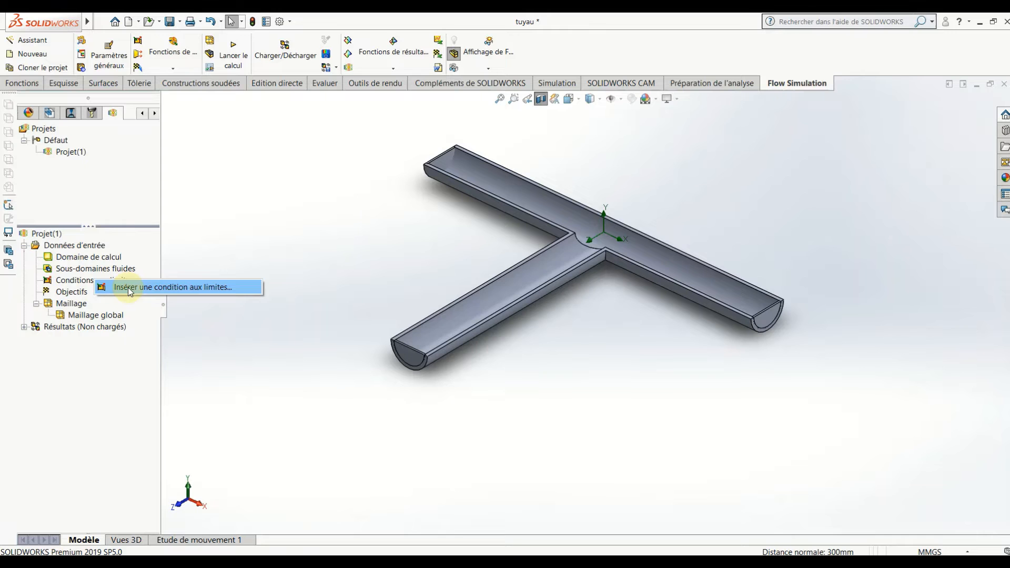
click(127, 287)
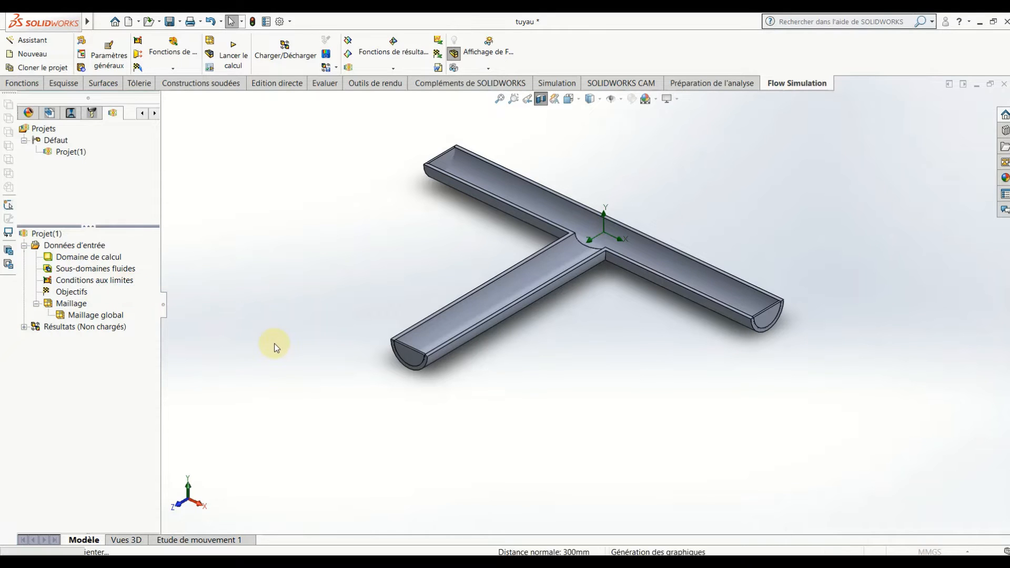
middle_drag(308, 352, 424, 311)
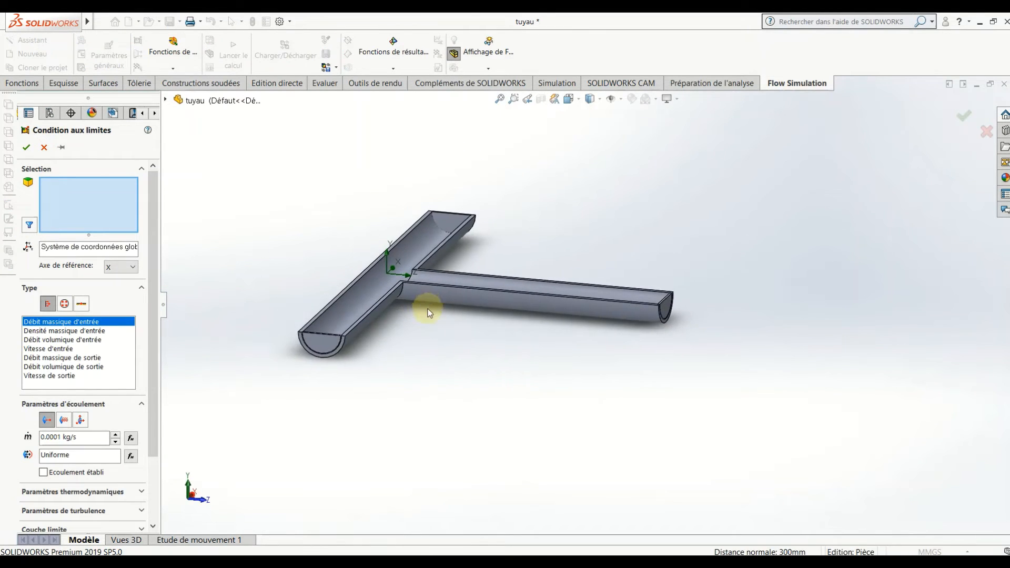
scroll(345, 341, down, 5)
scroll(345, 338, down, 3)
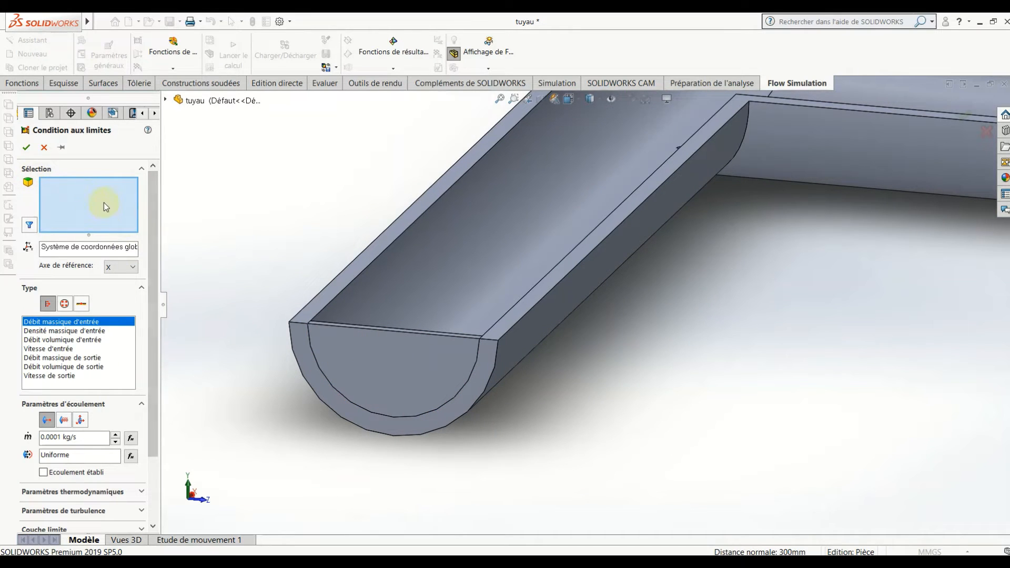
right_click(367, 354)
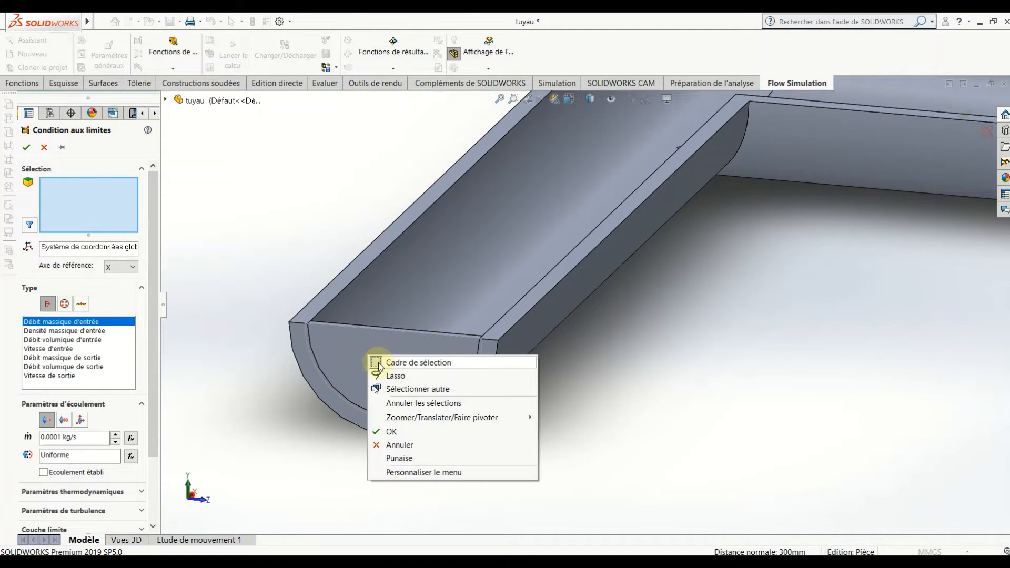
click(399, 389)
click(432, 414)
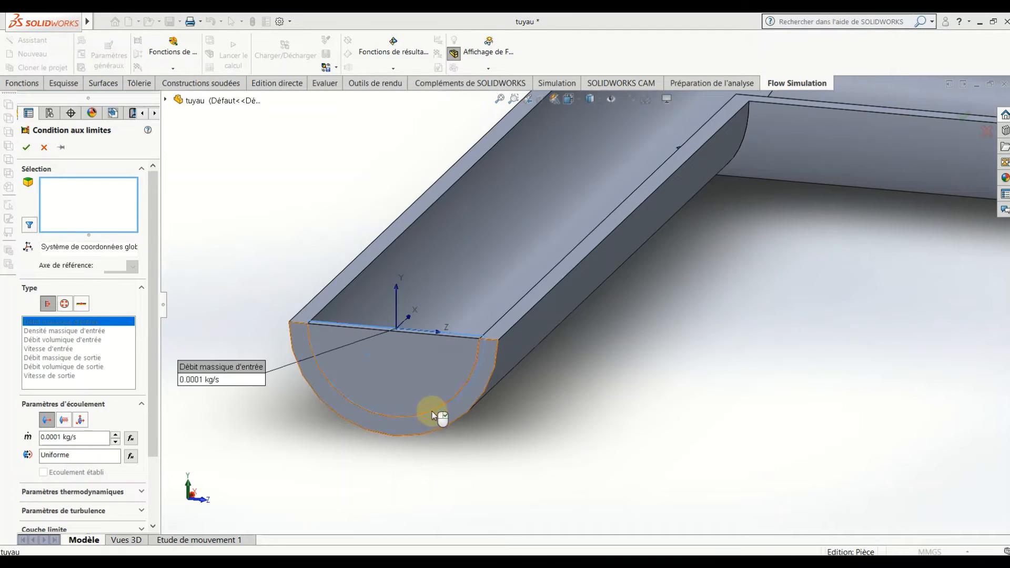
- Set the inlet's mass flow rate normal to the face to 1 kg/s
scroll(503, 377, up, 9)
middle_drag(585, 354, 430, 388)
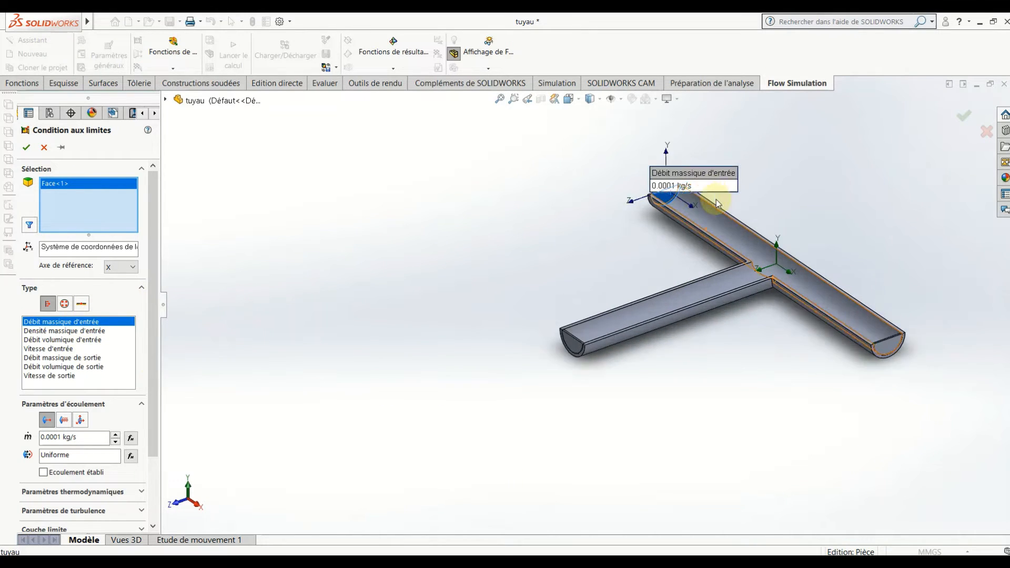
scroll(716, 200, down, 5)
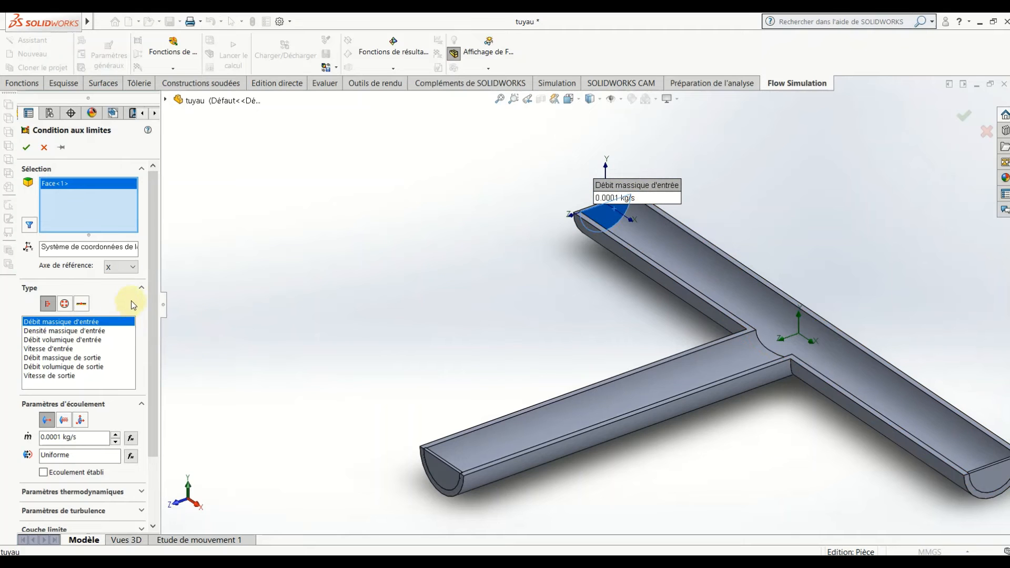
drag(152, 288, 147, 362)
double_click(52, 355)
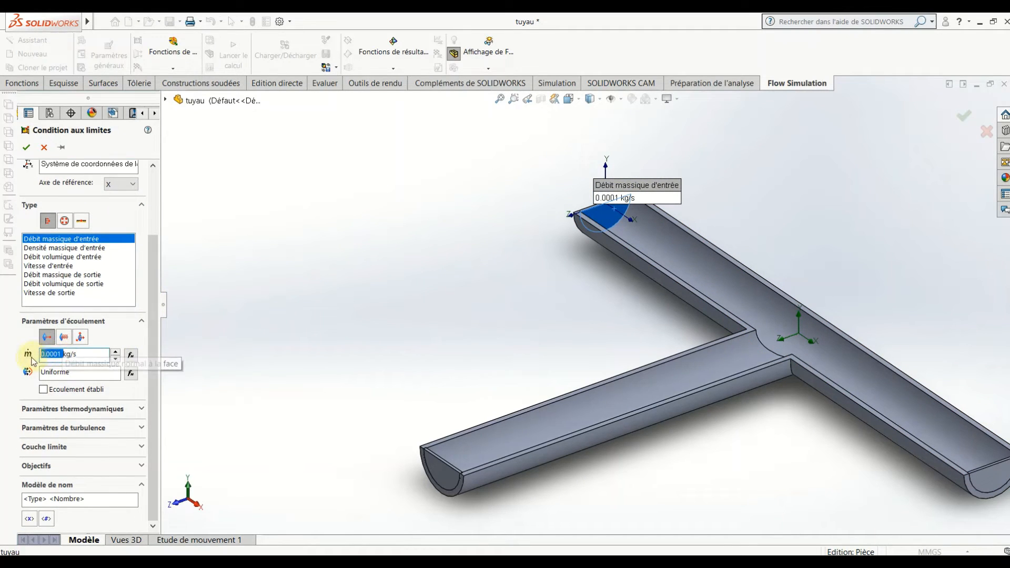
text(1)
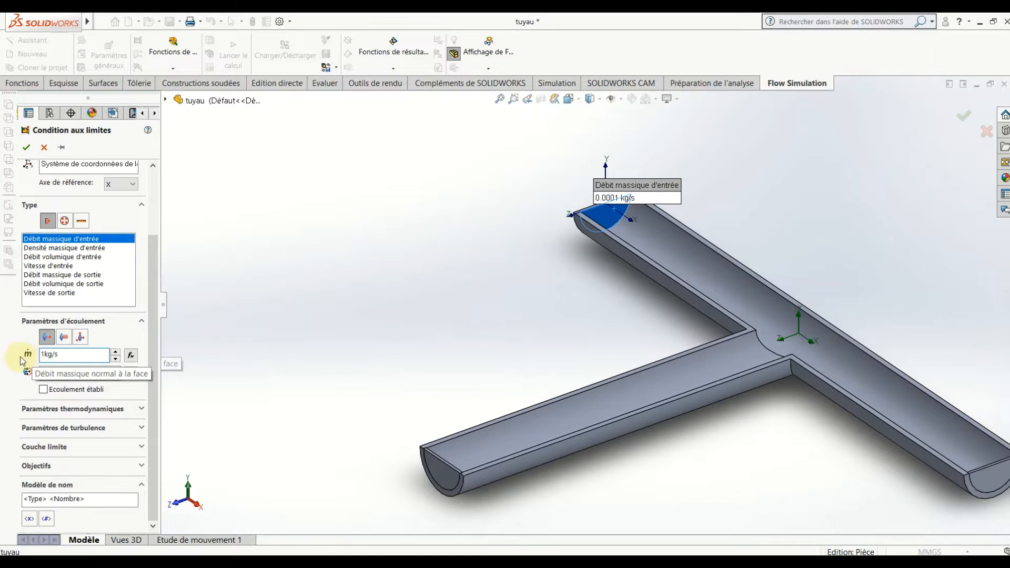
- Set the inlet water temperature to 95 °C in the thermodynamic parameters and apply the boundary condition
click(77, 414)
drag(68, 422, 29, 425)
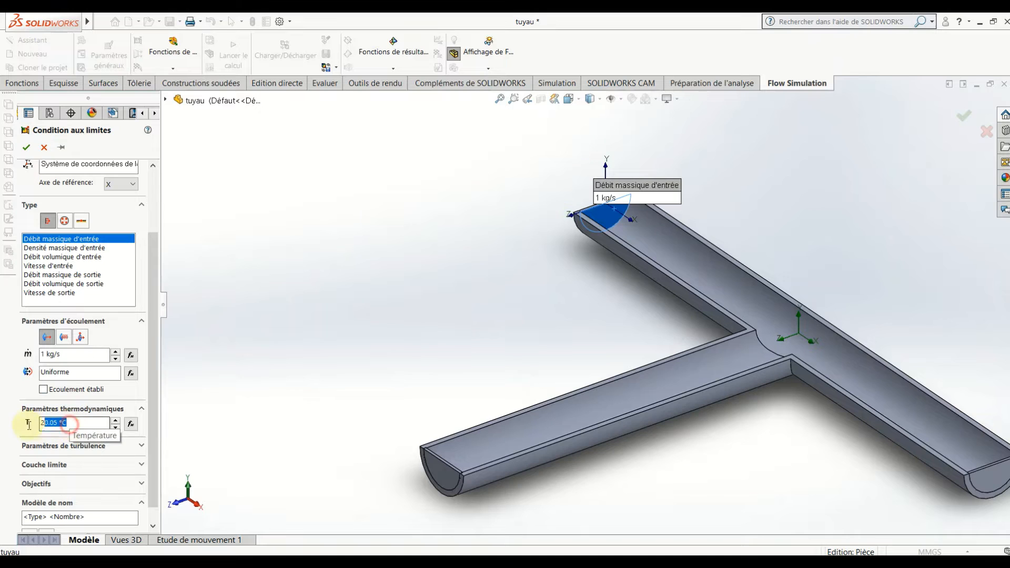
text(95)
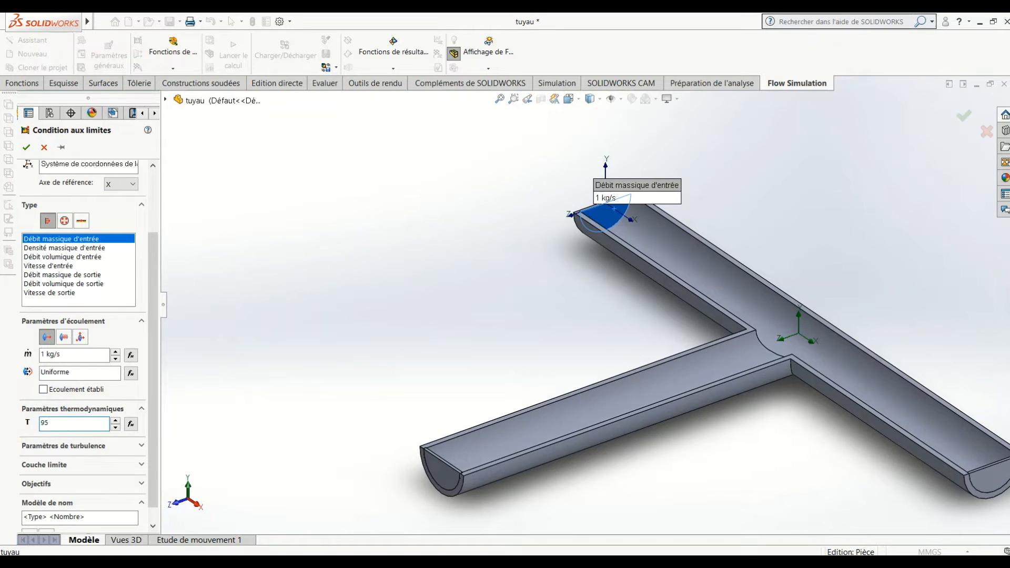
click(10, 429)
click(20, 428)
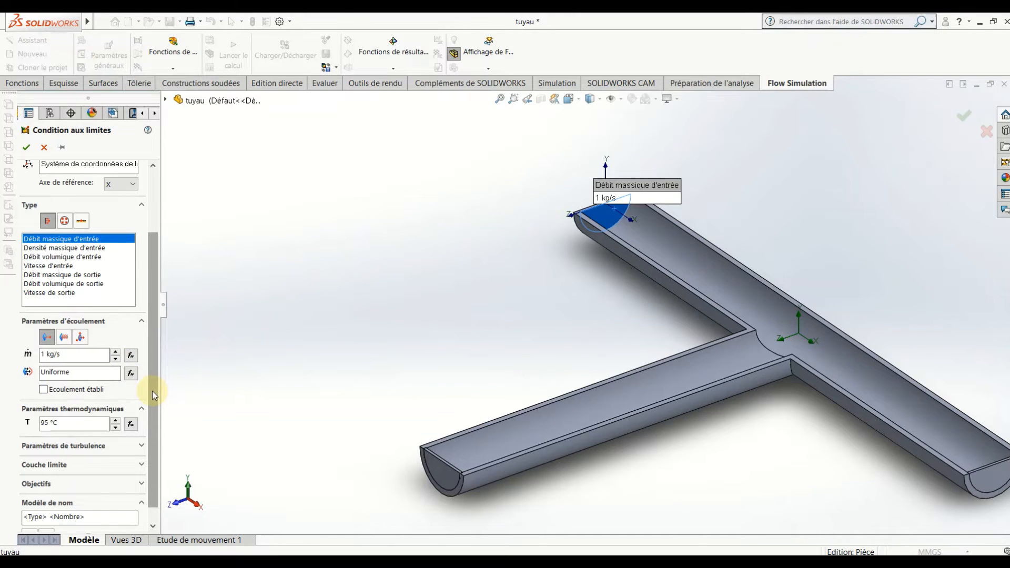
drag(153, 393, 161, 318)
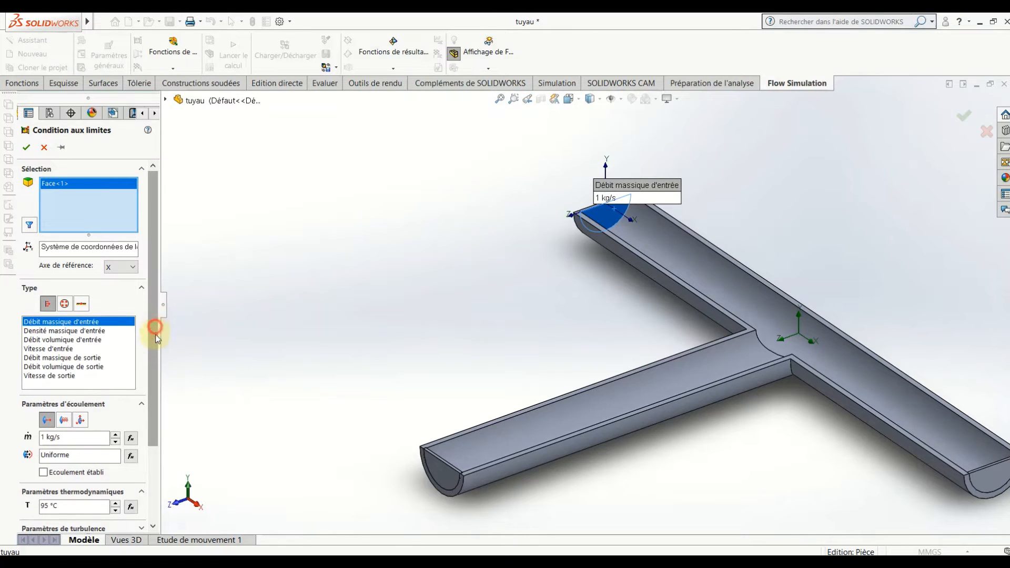
drag(154, 326, 155, 291)
click(26, 148)
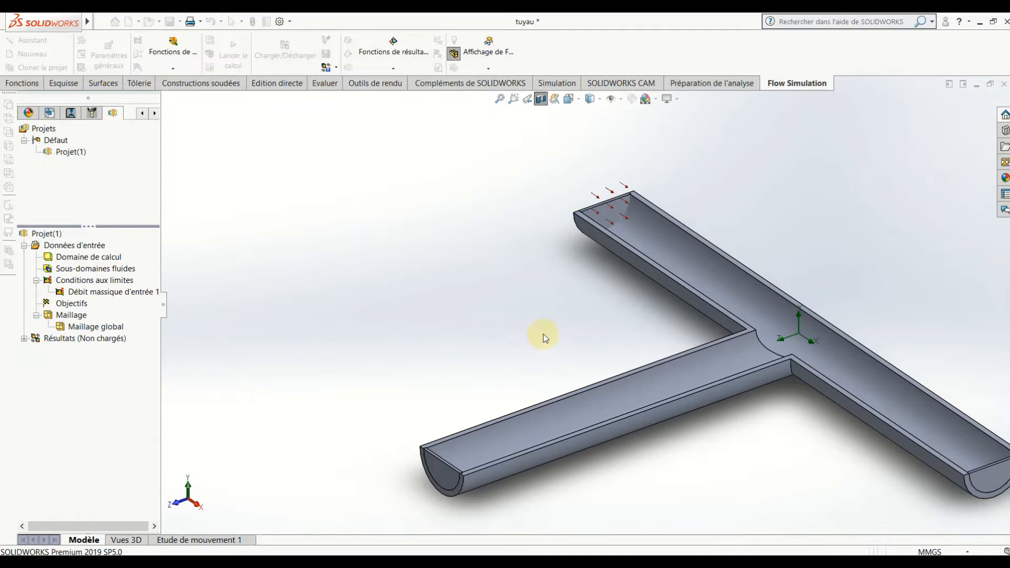
- Insert a second inlet mass flow boundary condition (Débit massique d'entrée) on the inner lid face at the straight pipe's other end
scroll(545, 341, up, 5)
scroll(734, 387, down, 7)
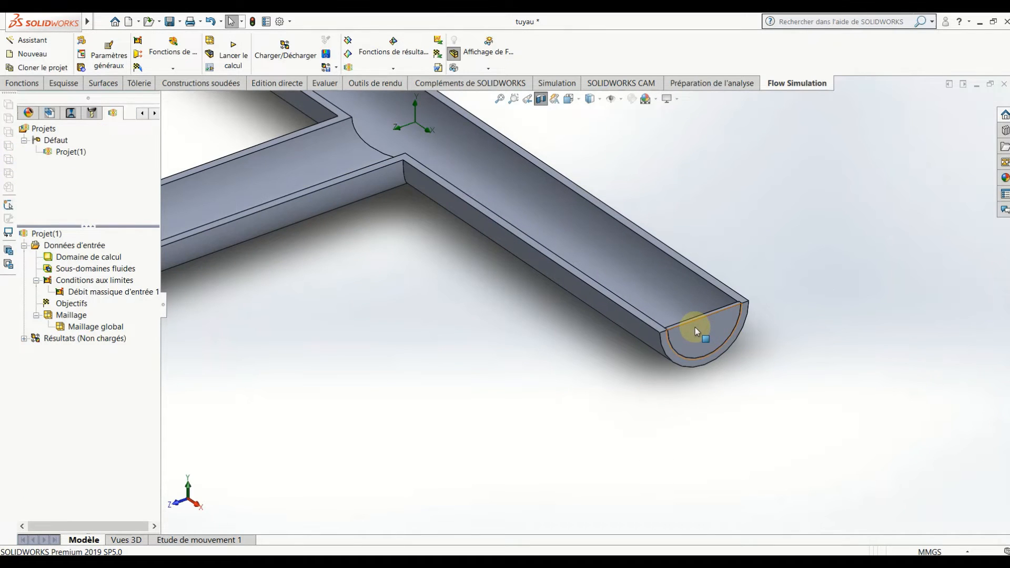
right_click(695, 328)
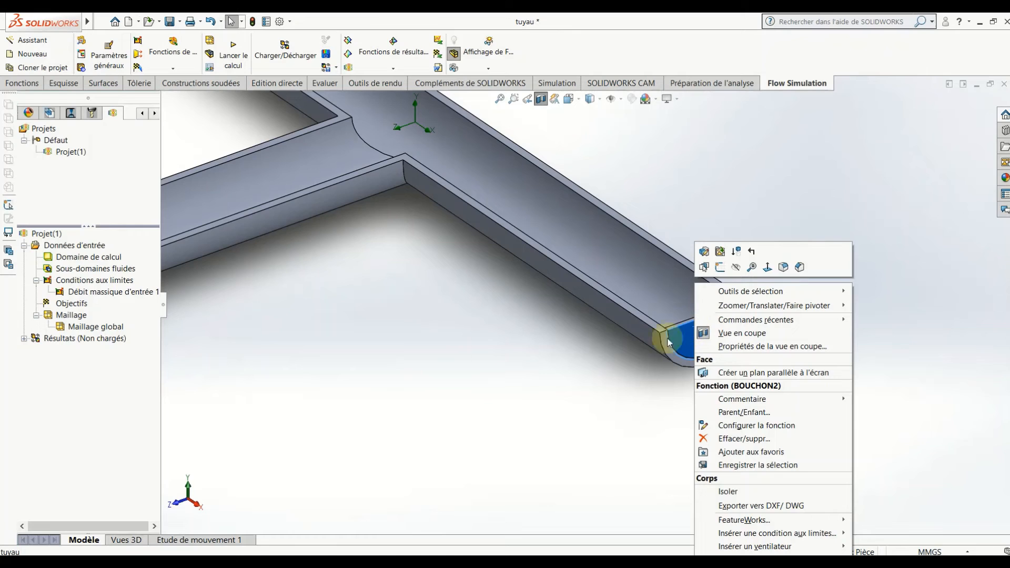
right_click(96, 282)
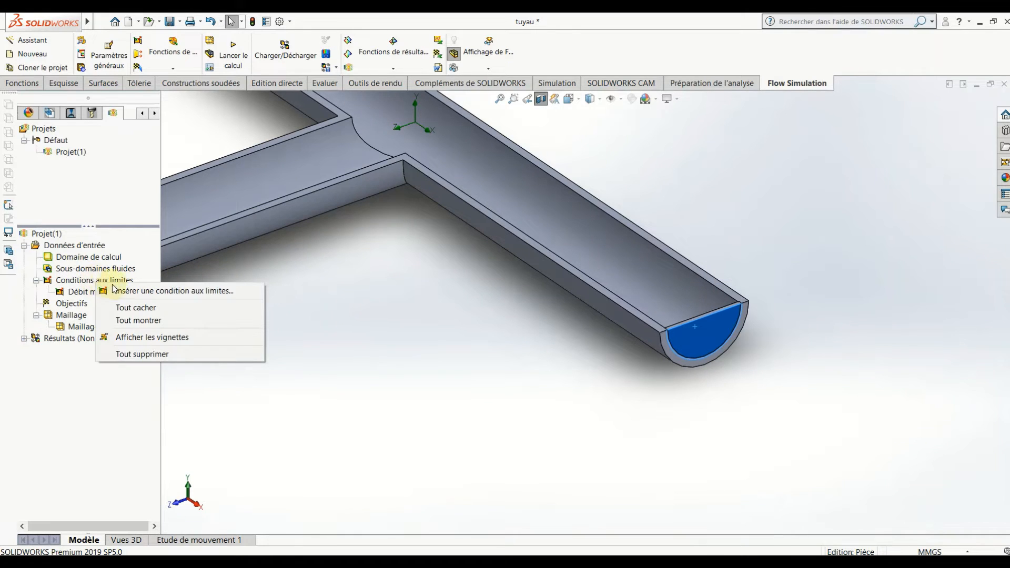
click(158, 291)
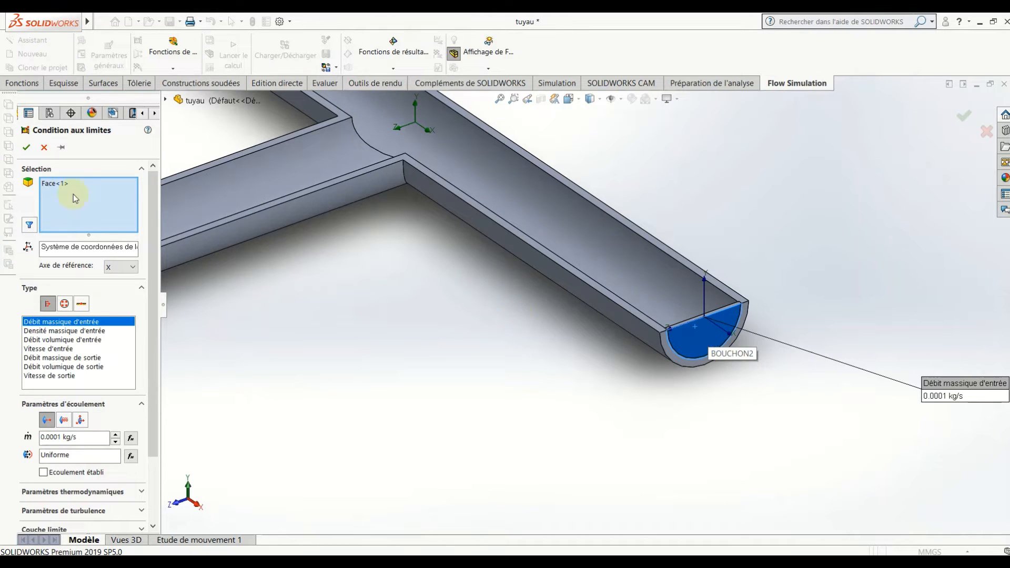
right_click(52, 194)
click(91, 208)
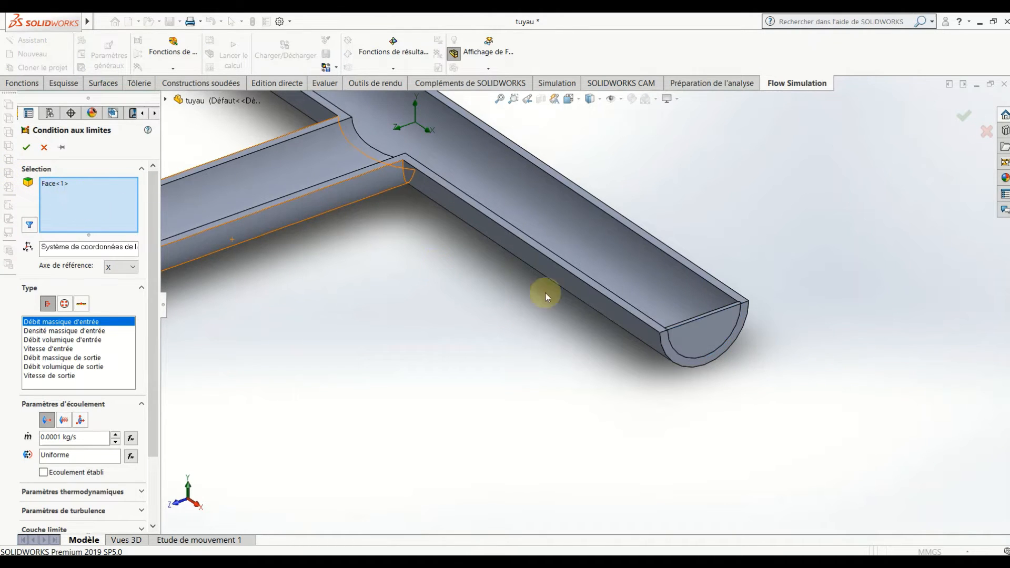
right_click(711, 329)
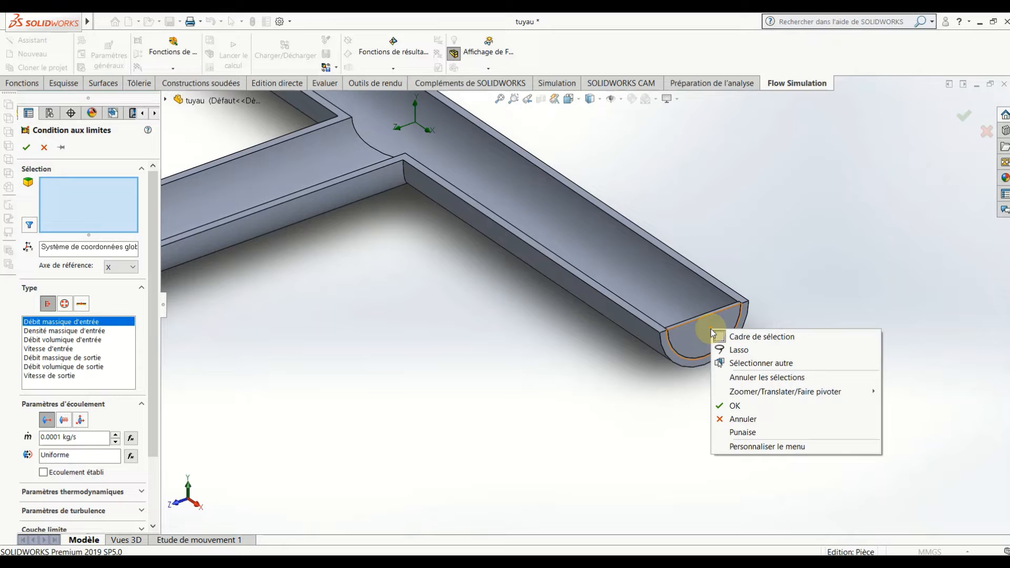
click(735, 364)
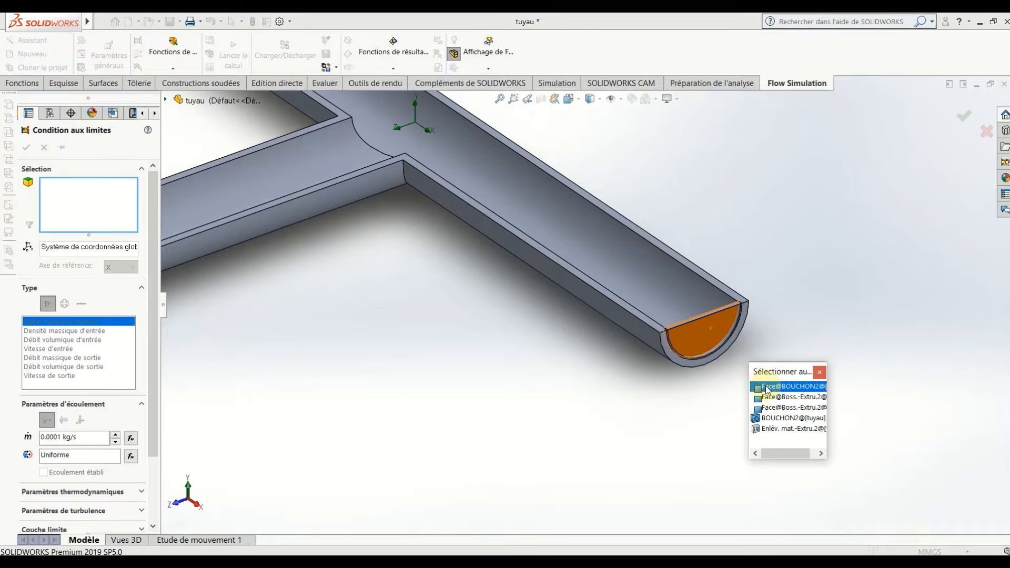
click(766, 394)
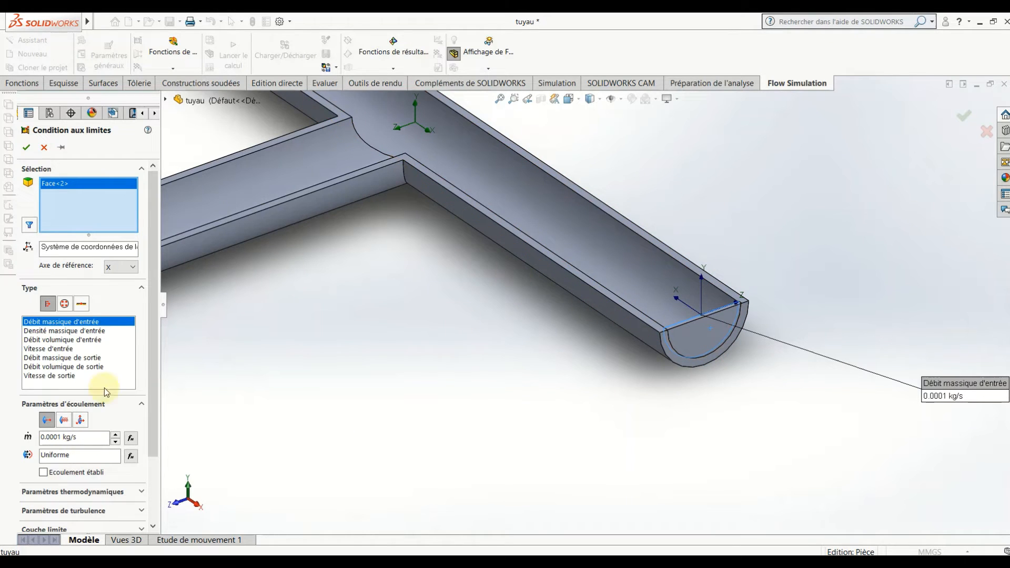
- Set the second inlet's mass flow rate normal to the face to 1 kg/s
double_click(62, 437)
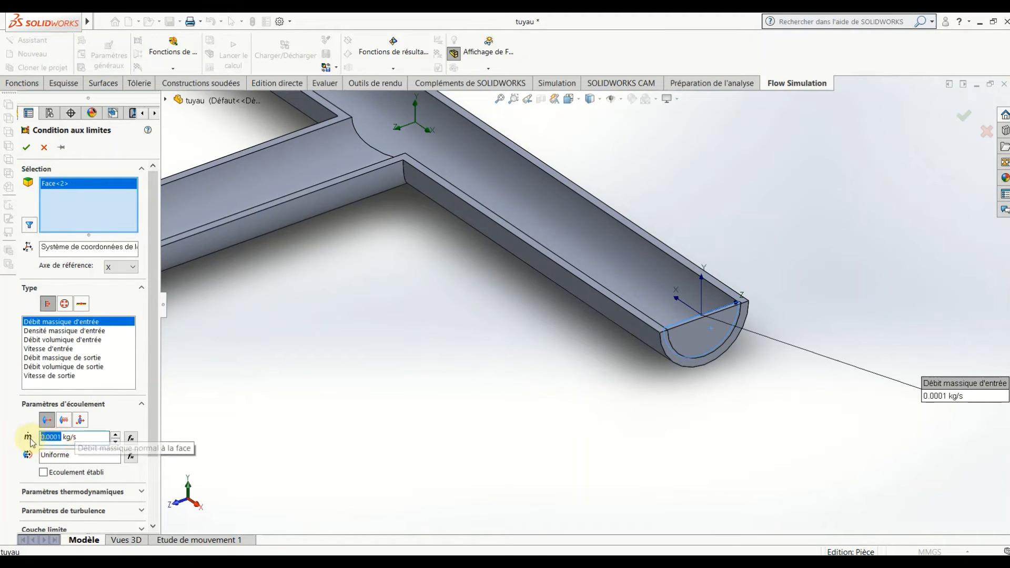
text(5)
click(28, 437)
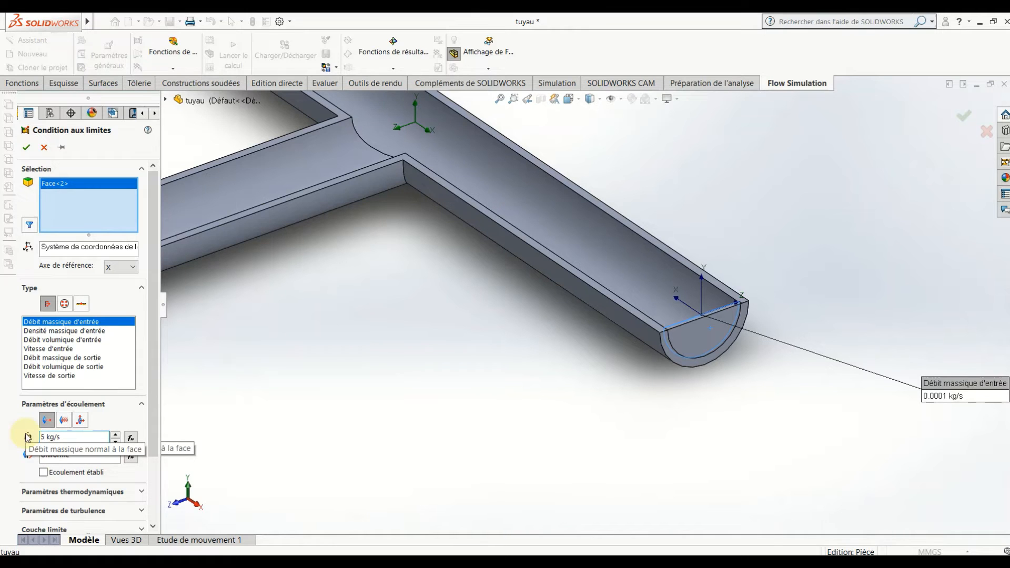
text(1)
- Set the second inlet's water temperature to 5 °C in the thermodynamic parameters and apply the boundary condition
drag(152, 412, 149, 477)
click(62, 413)
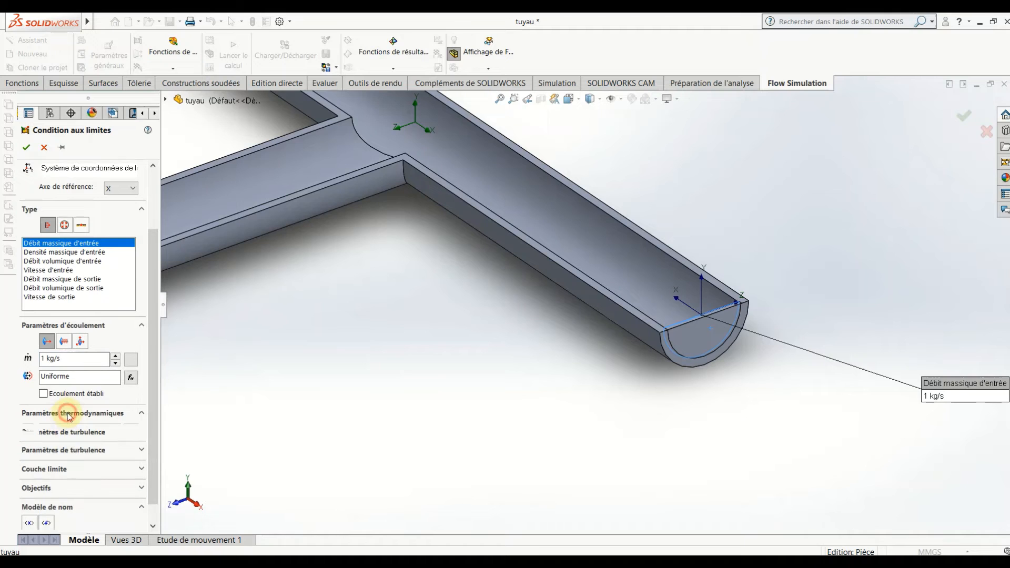
click(69, 427)
text(5)
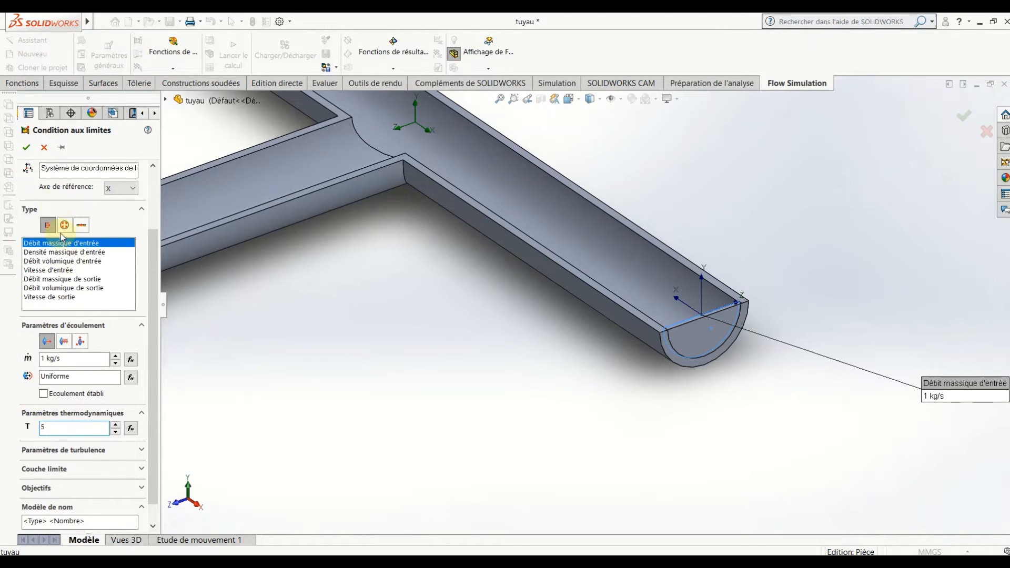
click(26, 148)
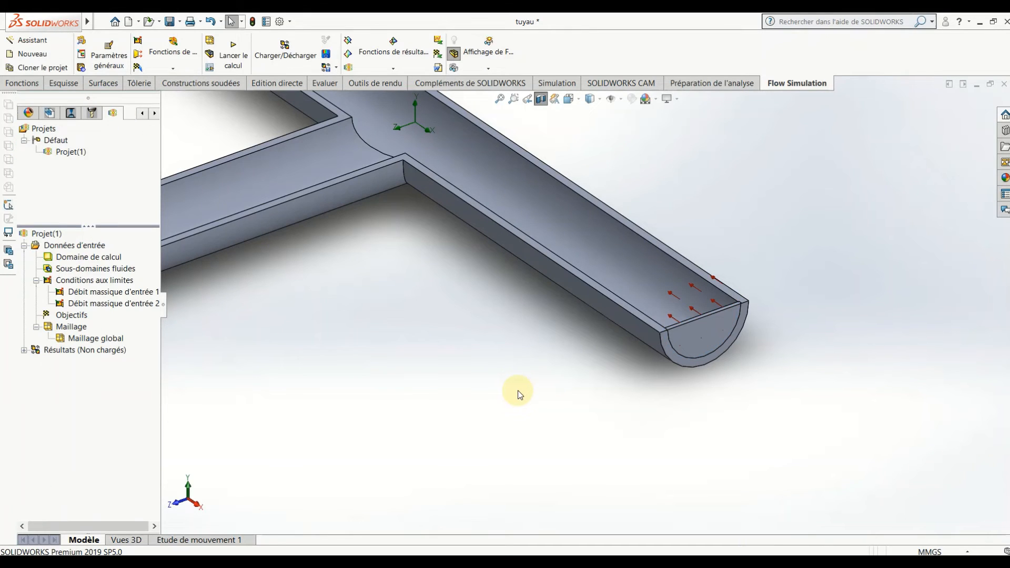
- Insert an environment pressure boundary condition (Pression de l'environnement) on the branch pipe's inner lid face, keeping the default pressure and temperature, and apply it
key(f)
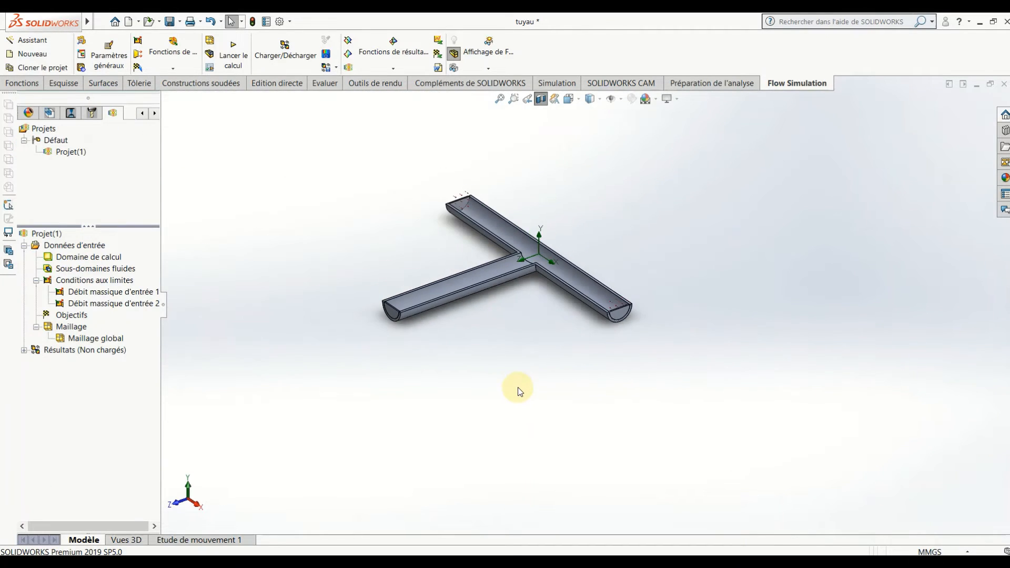
right_click(95, 283)
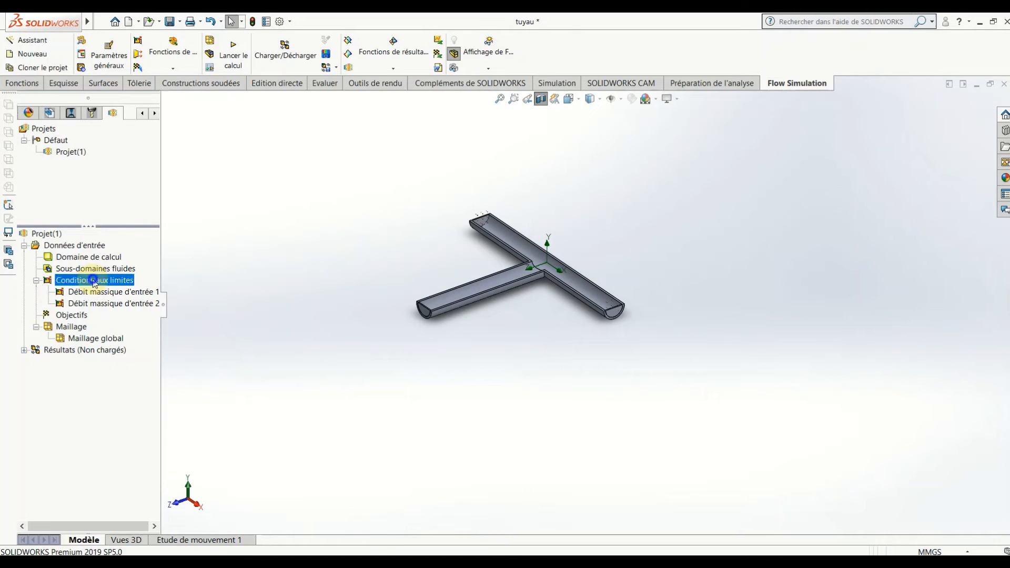
click(119, 289)
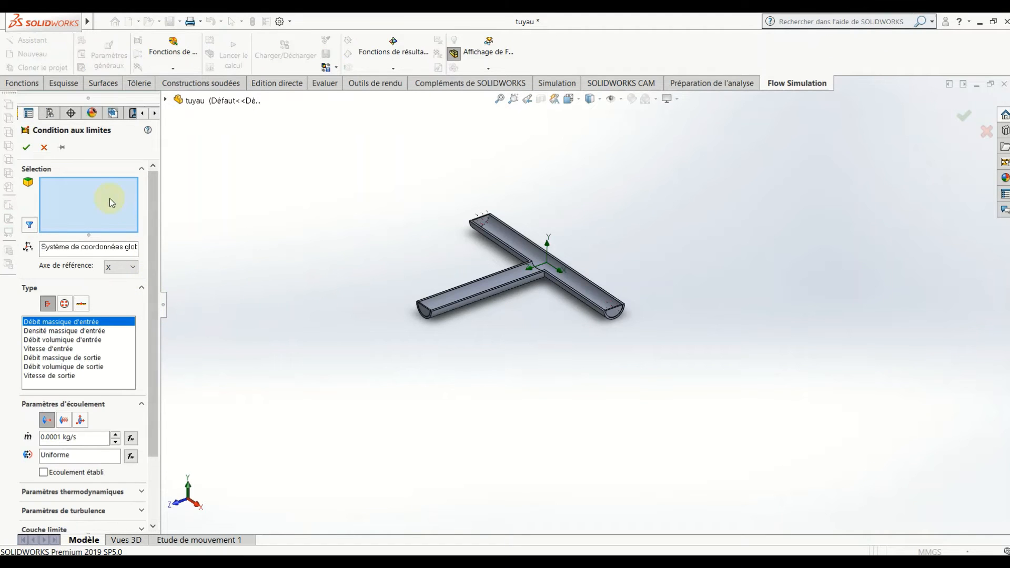
click(65, 304)
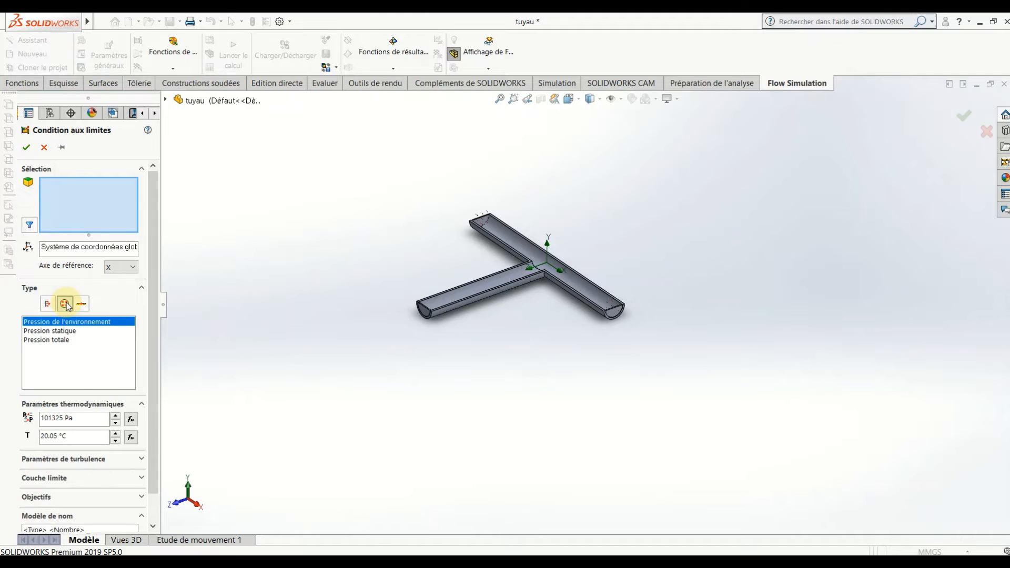
scroll(442, 324, down, 6)
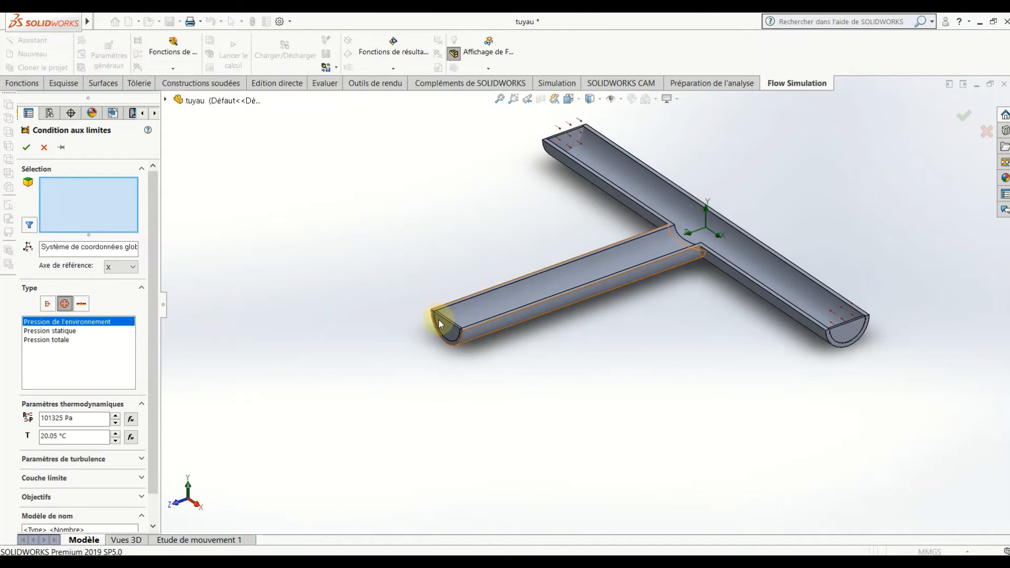
scroll(496, 332, down, 2)
right_click(498, 335)
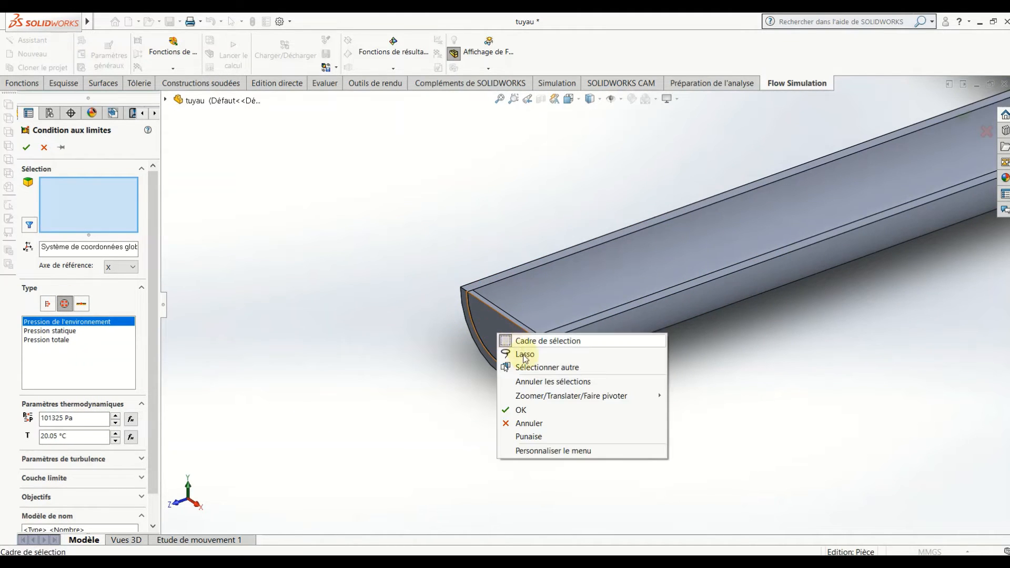
click(527, 369)
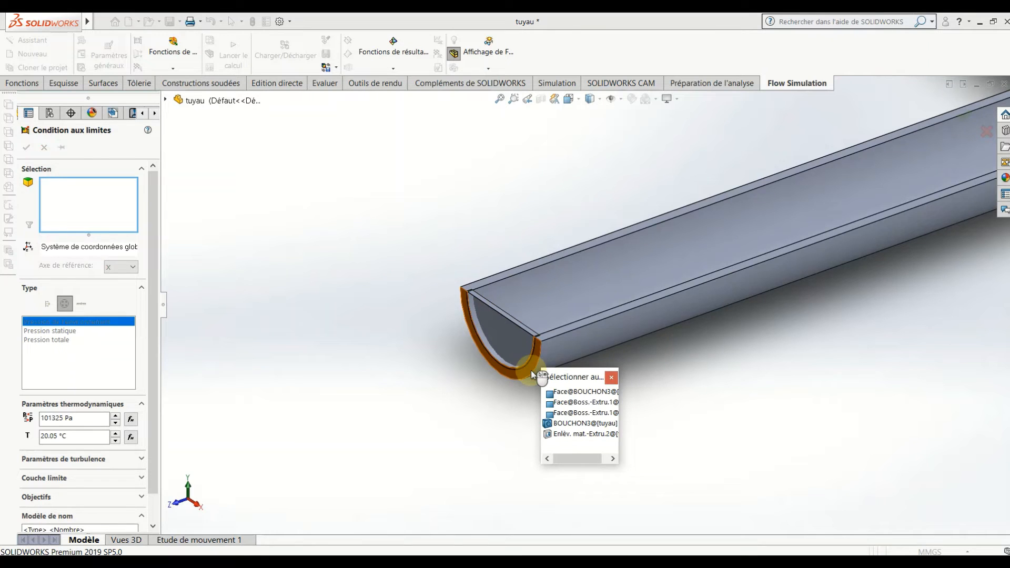
click(558, 395)
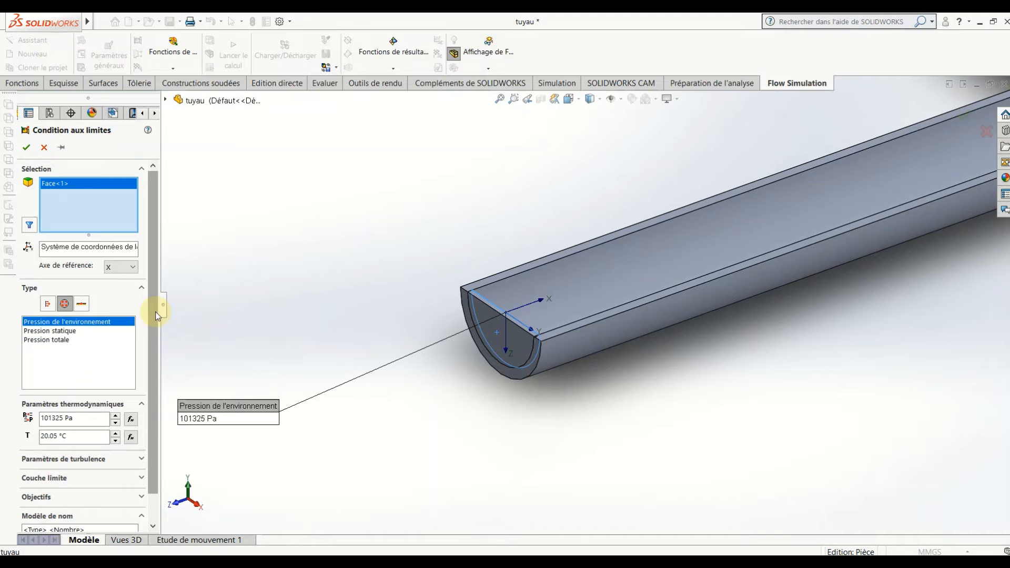
drag(153, 316, 152, 361)
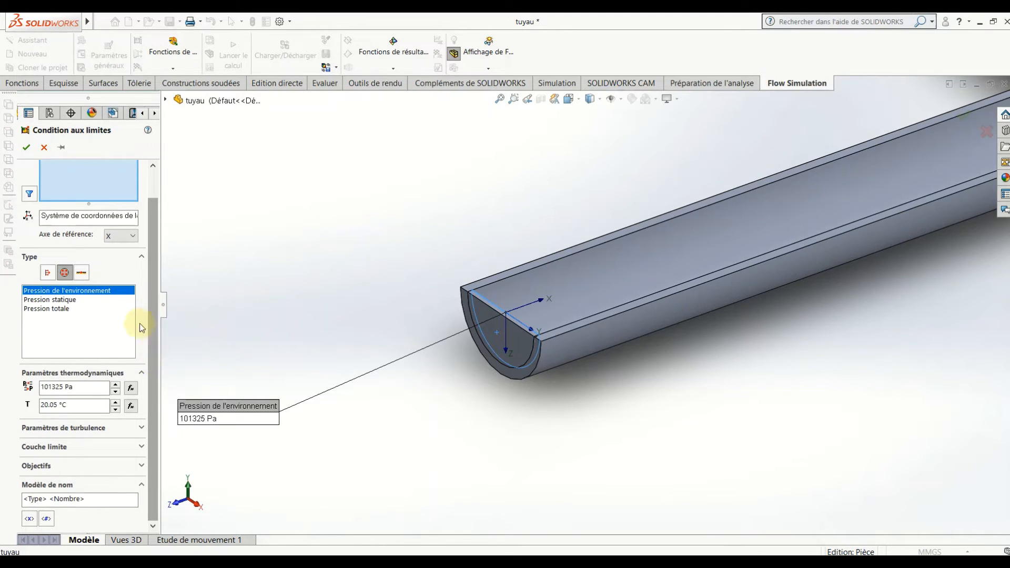
key(Return)
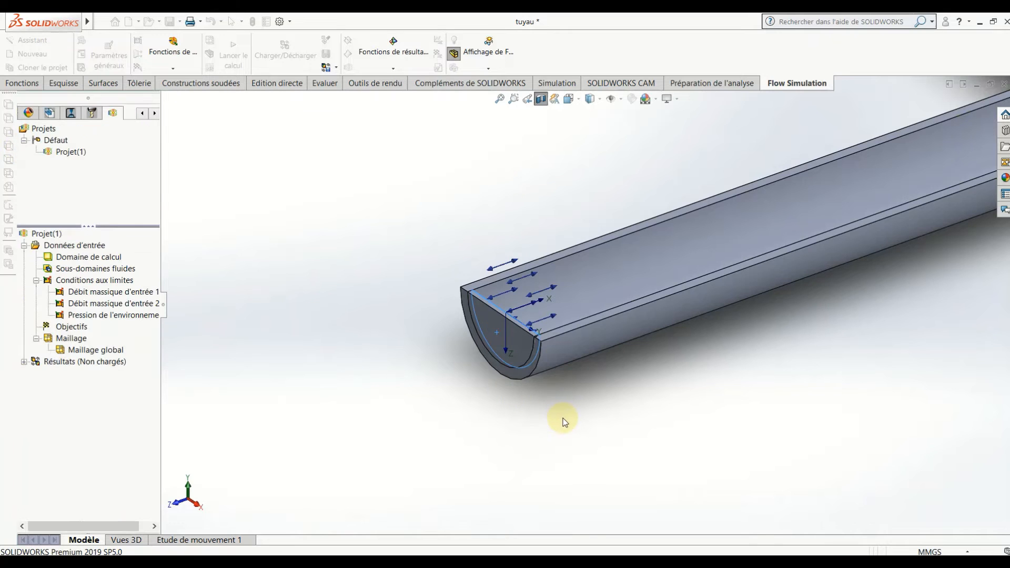
- Run a new calculation on this computer using all cores, with results loaded at the end, and dismiss the solver window
key(f)
scroll(637, 273, down, 2)
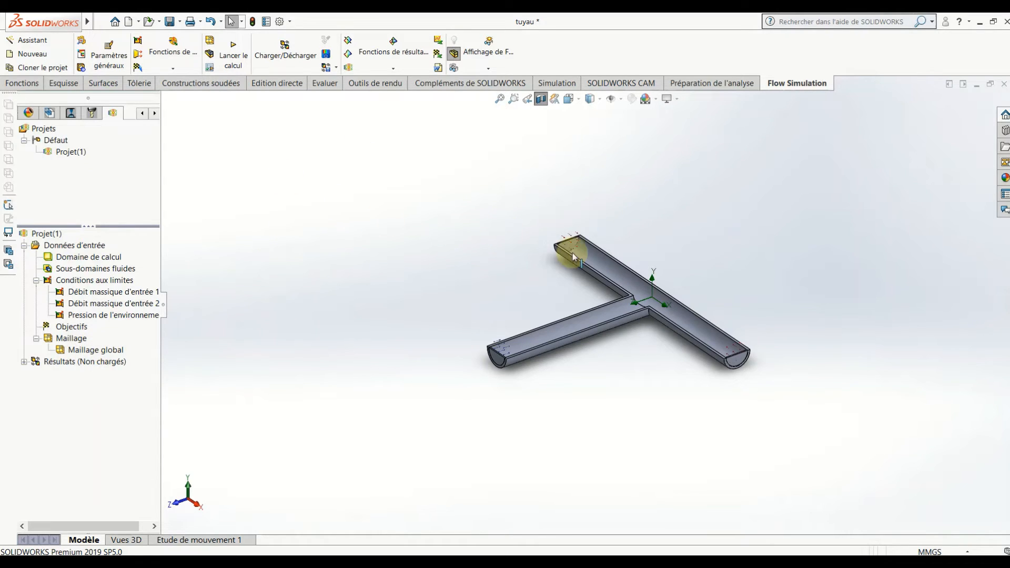
click(242, 61)
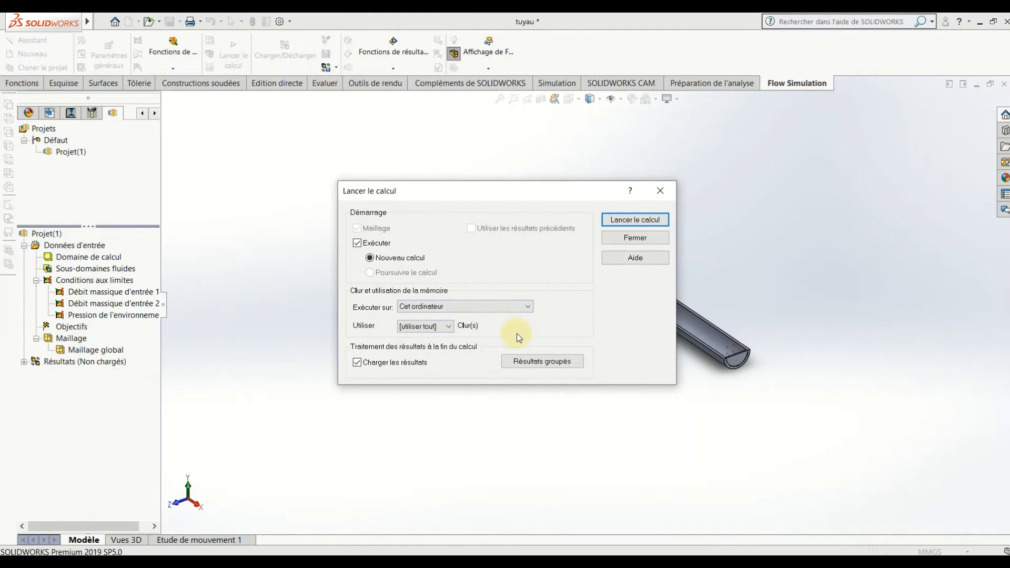
click(635, 220)
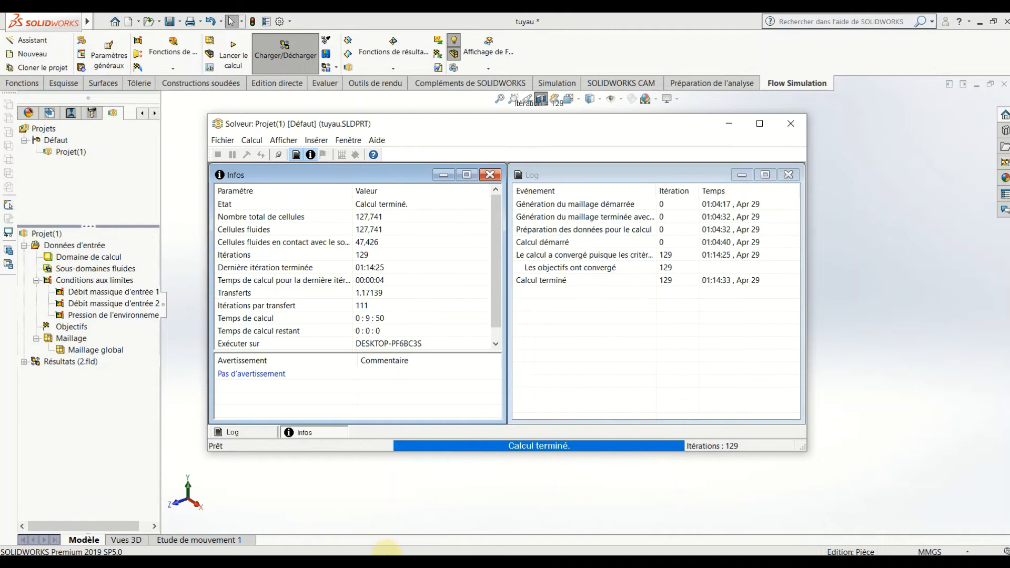
click(360, 476)
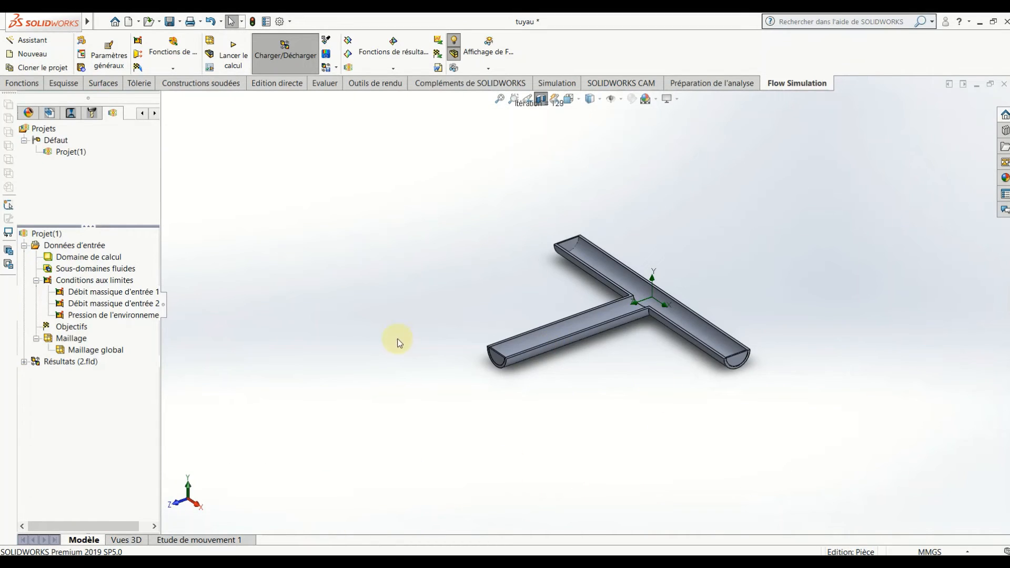
- Insert a flow trajectories result (Lignes de courant) and set its number of starting points to 80
click(23, 362)
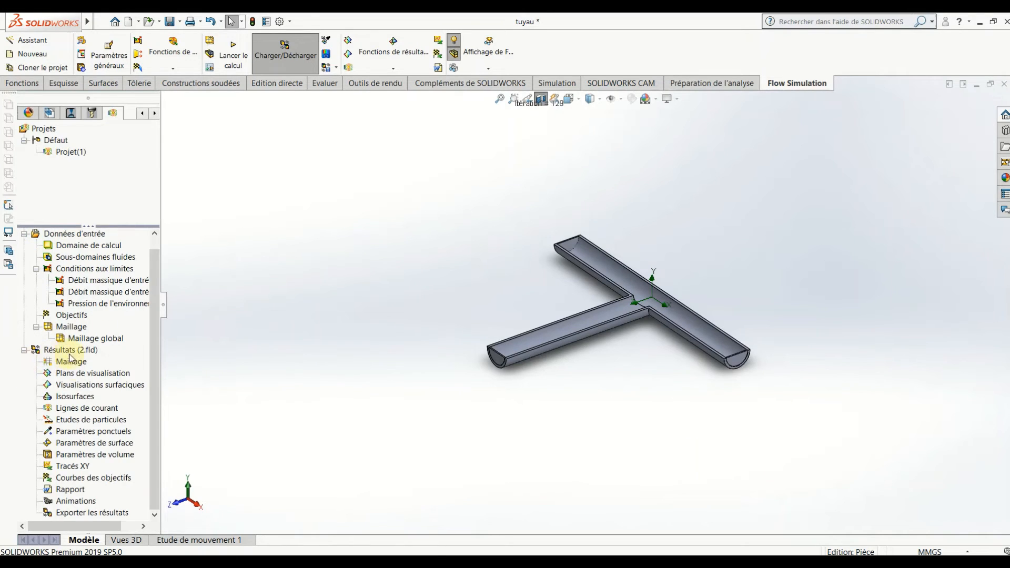
click(86, 409)
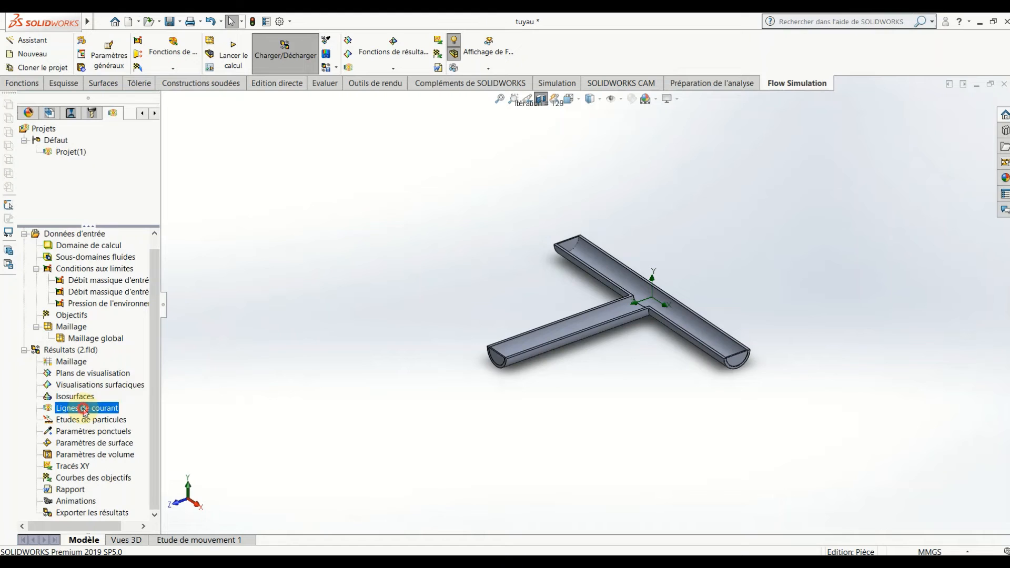
right_click(86, 409)
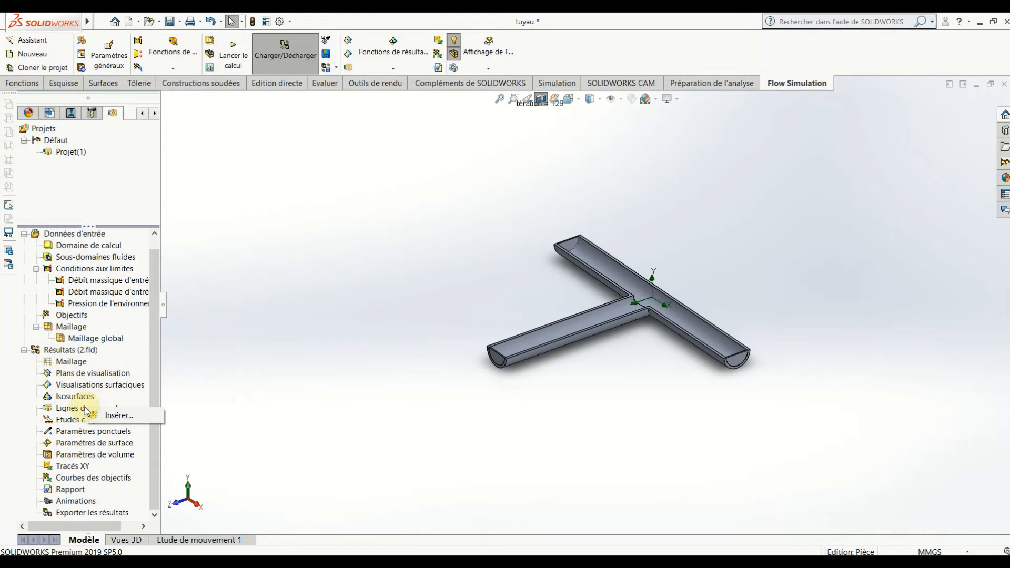
click(110, 417)
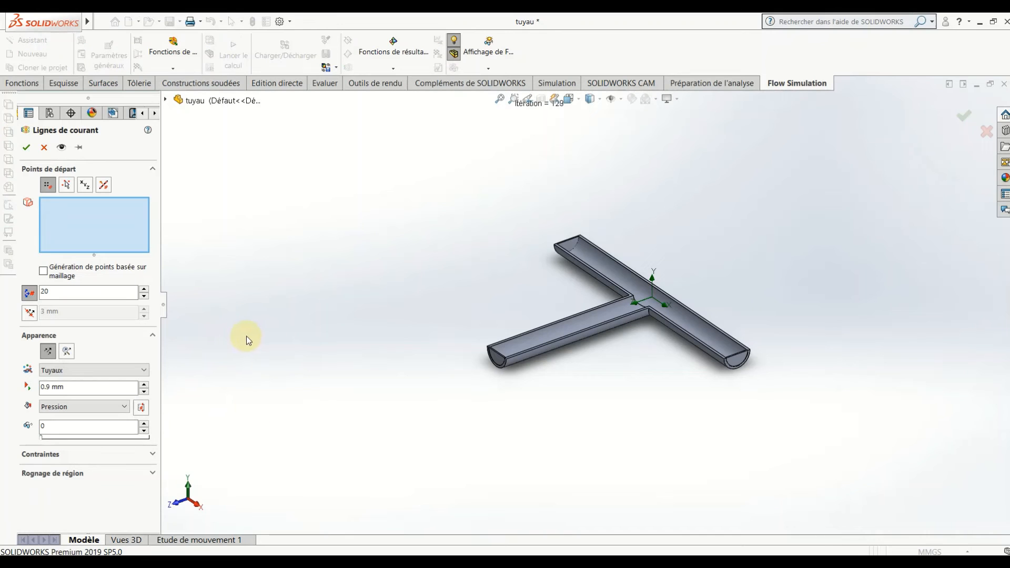
double_click(44, 292)
text(8)
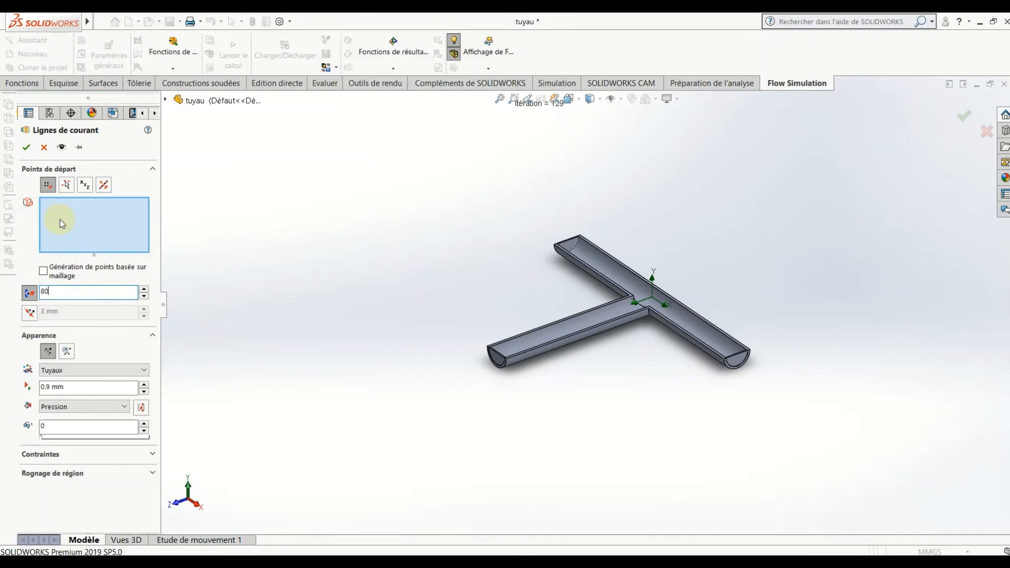
- Pick the inner lid face at the 95 °C inlet as a starting face for the flow trajectories
middle_drag(229, 236, 451, 345)
scroll(480, 406, down, 5)
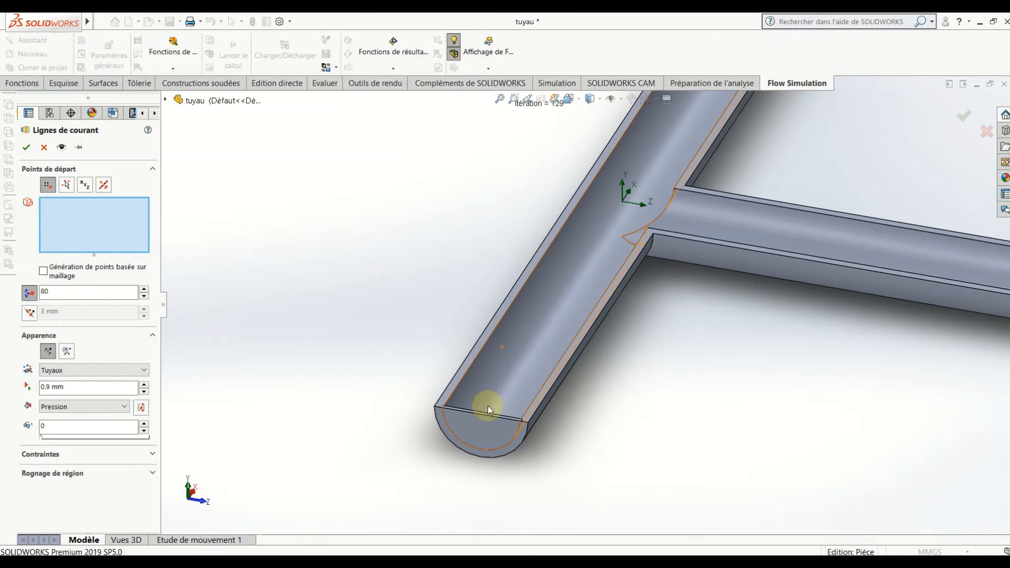
right_click(478, 431)
click(483, 462)
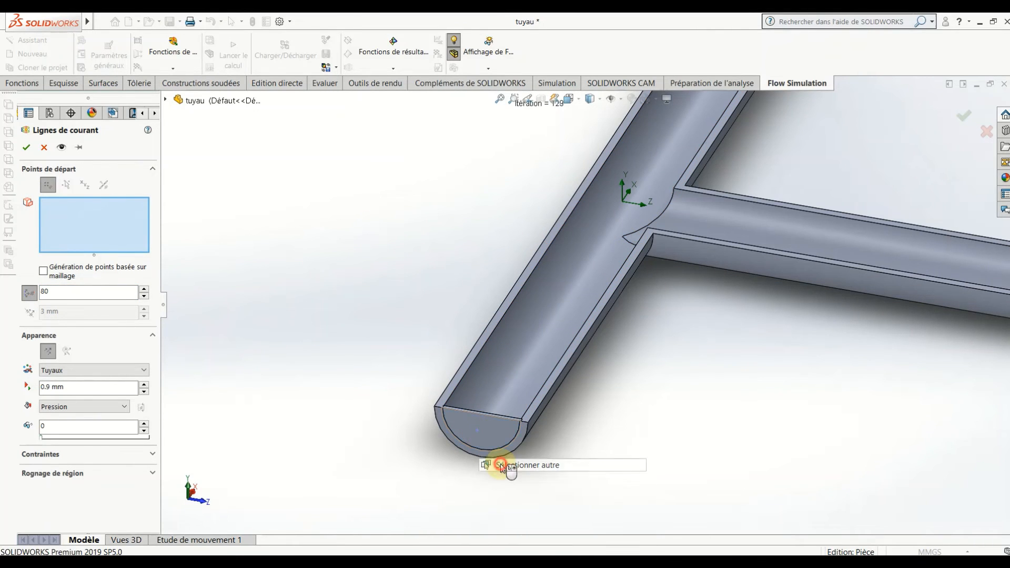
click(558, 489)
scroll(524, 453, up, 5)
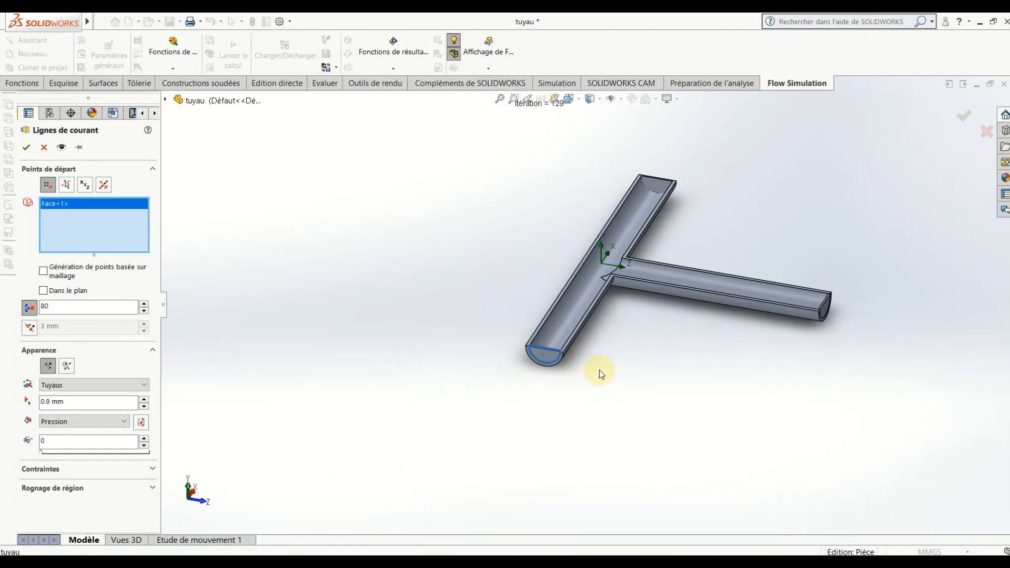
- Add the inner lid face at the cold-water inlet as a second starting face for the flow trajectories
middle_drag(599, 371, 733, 367)
scroll(709, 256, down, 6)
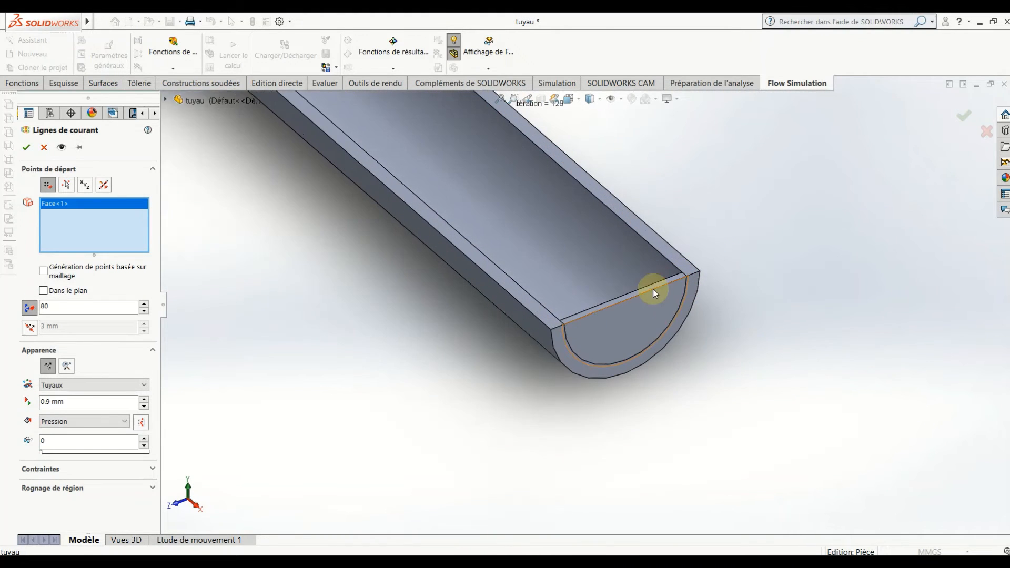
right_click(624, 324)
click(655, 357)
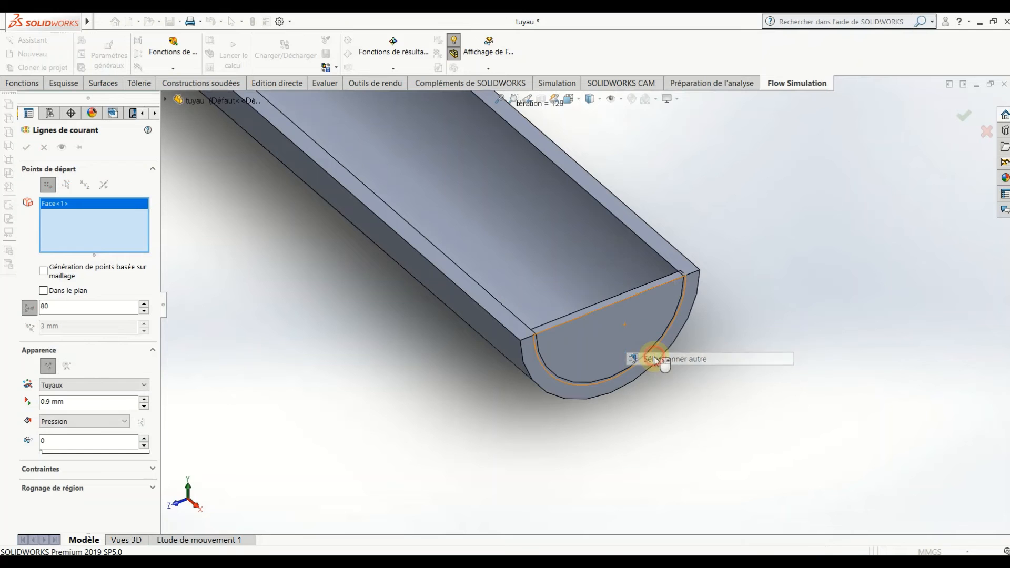
click(691, 385)
- Add the branch pipe's inner lid face as the third starting face for the flow trajectories
scroll(640, 361, up, 8)
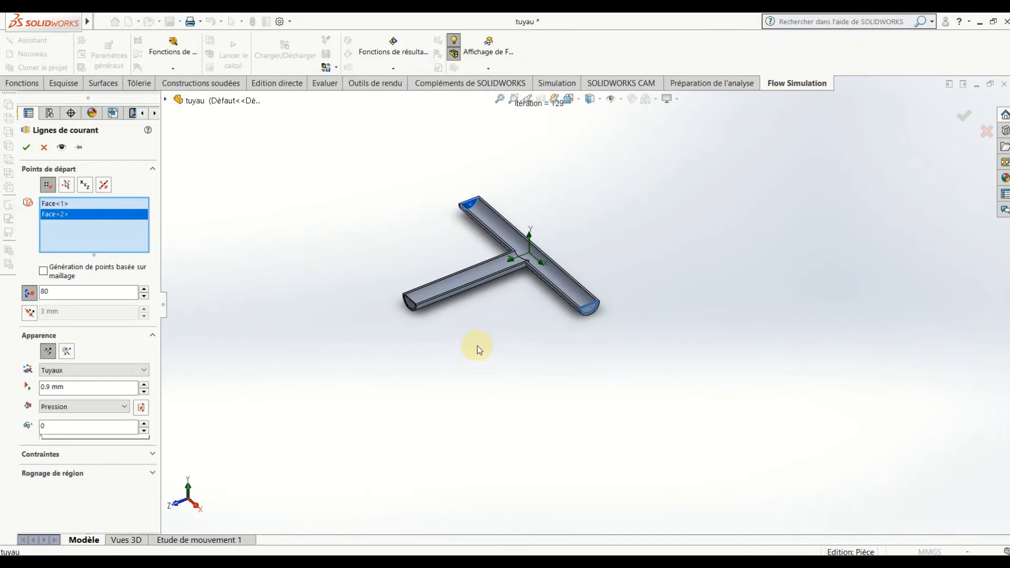
middle_drag(477, 345, 444, 318)
scroll(444, 317, down, 3)
scroll(473, 264, down, 4)
right_click(475, 260)
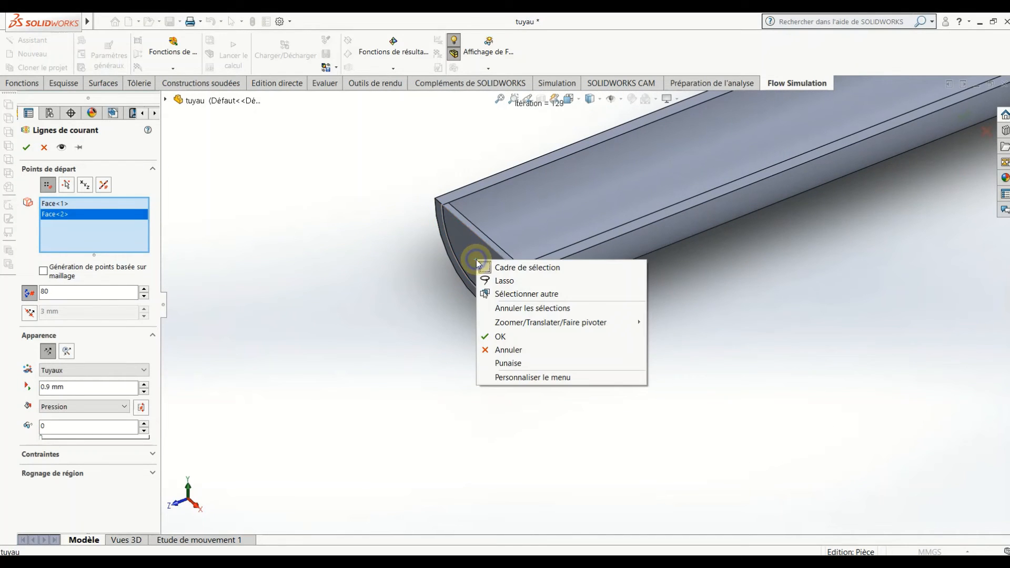
click(513, 294)
click(542, 314)
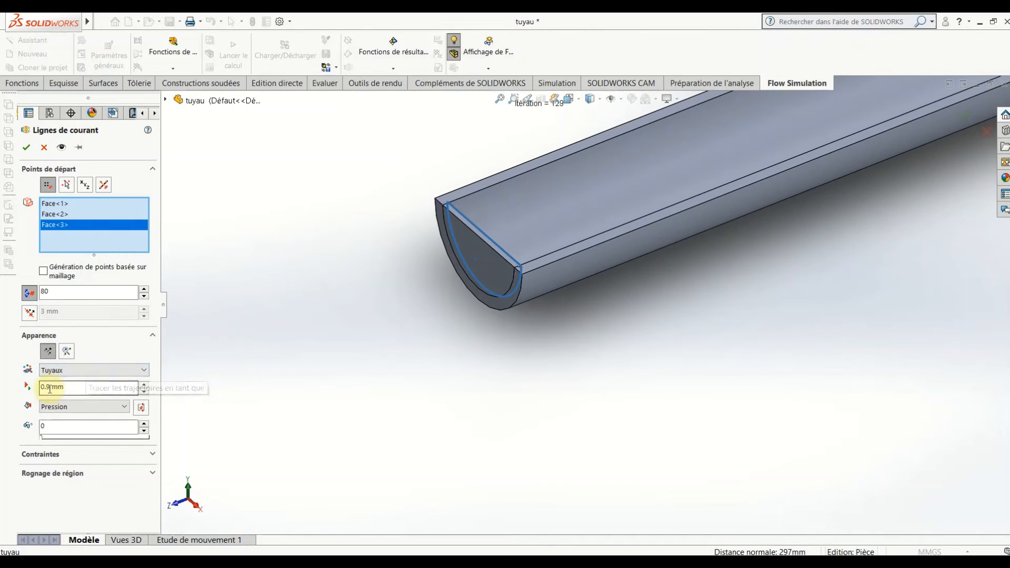
- Set the trajectory width to 1.5 mm and colour the trajectories by Température (Fluide)
drag(50, 389, 27, 390)
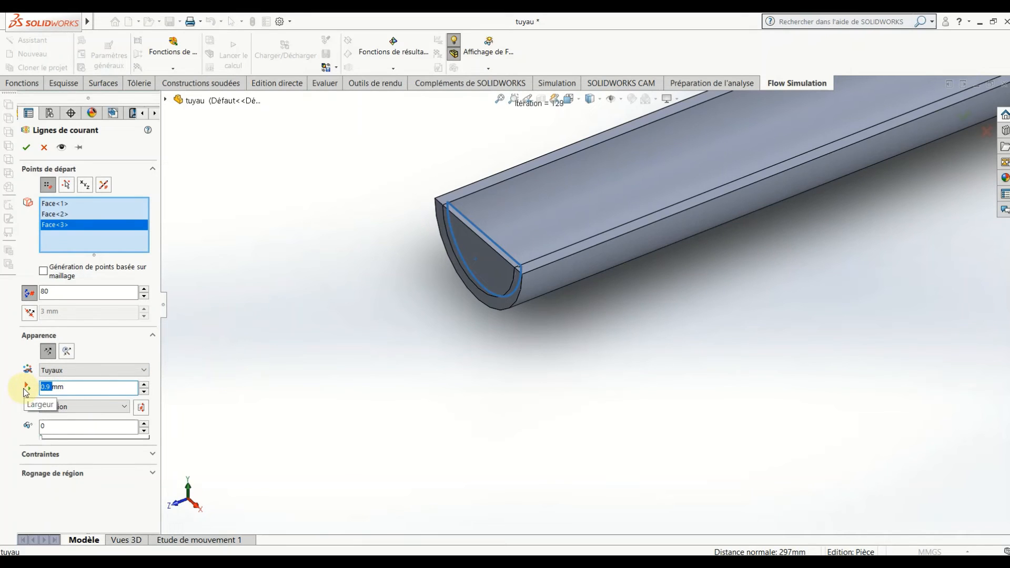
text(1.5)
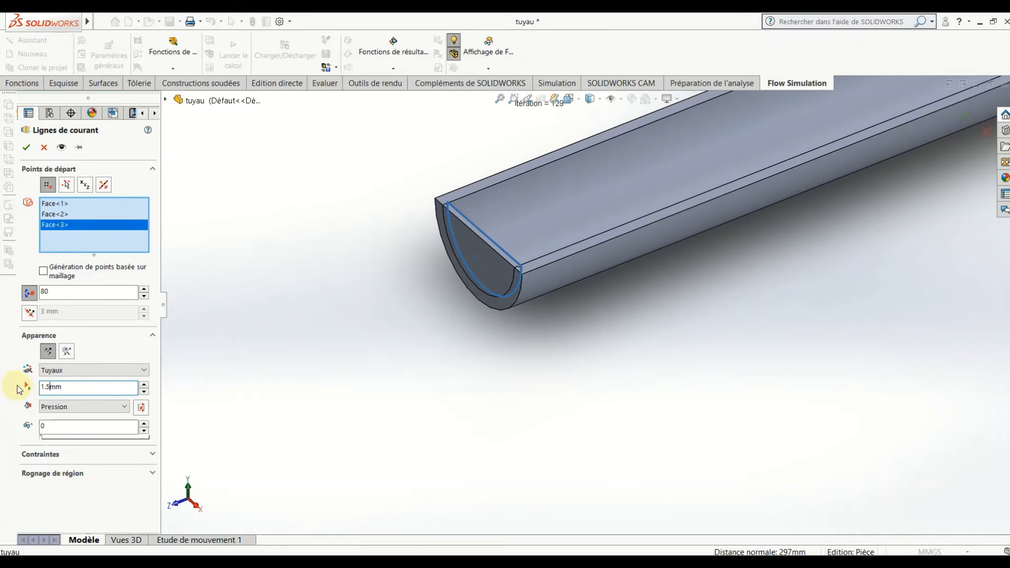
click(90, 410)
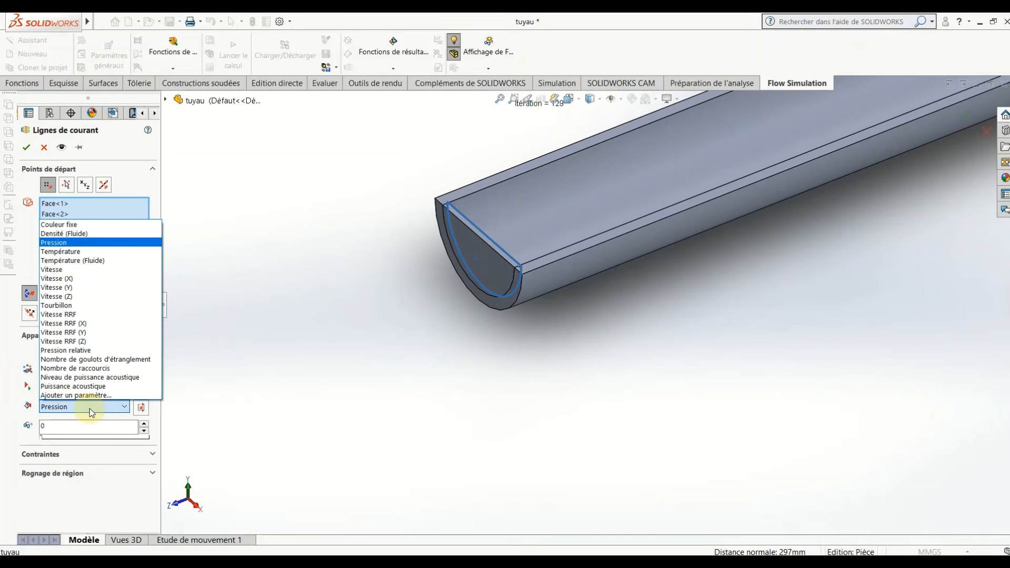
click(77, 261)
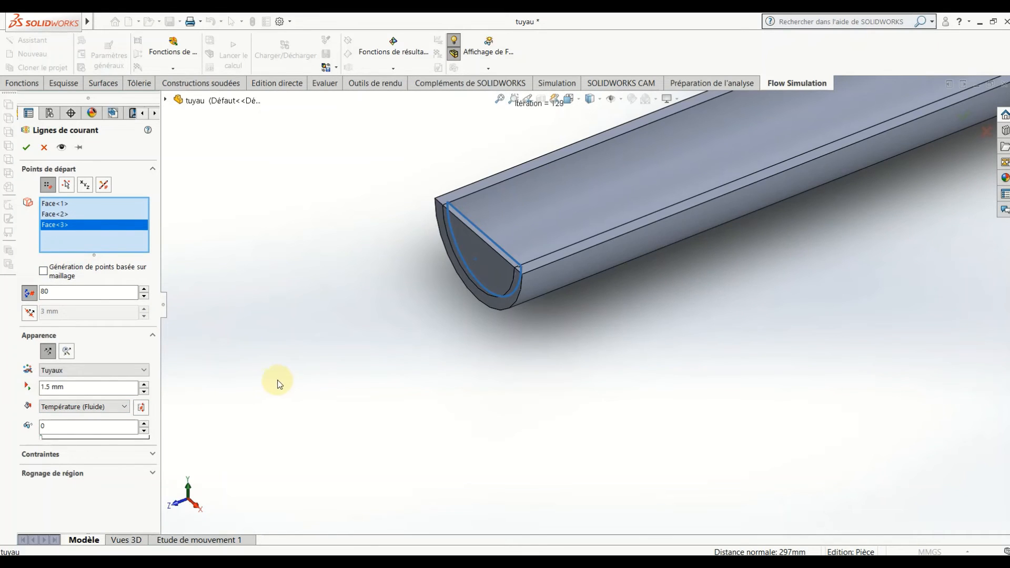
- Draw the trajectories as lines with arrows (Lignes avec flèches) and generate the flow trajectories plot
scroll(363, 347, up, 9)
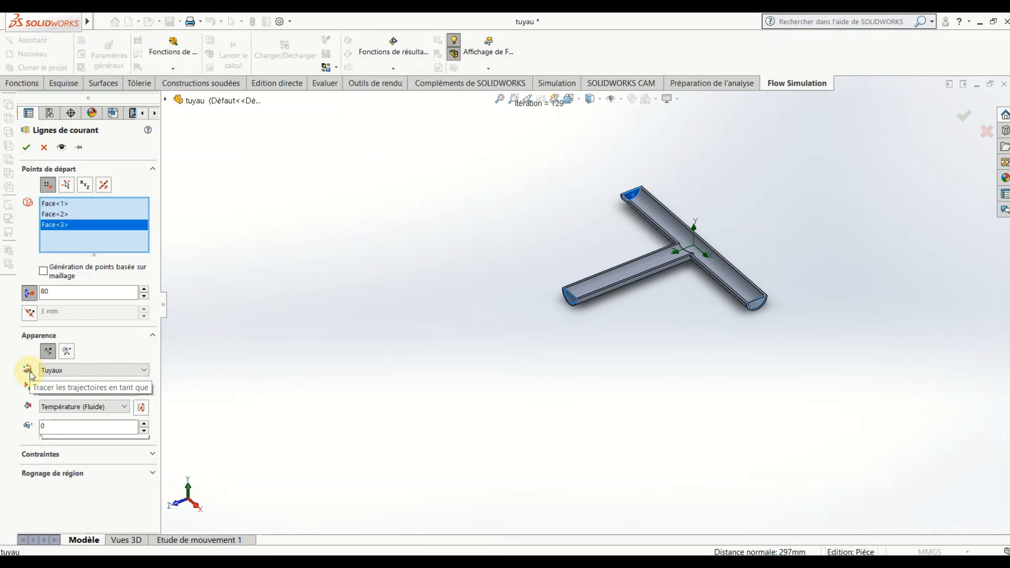
click(81, 373)
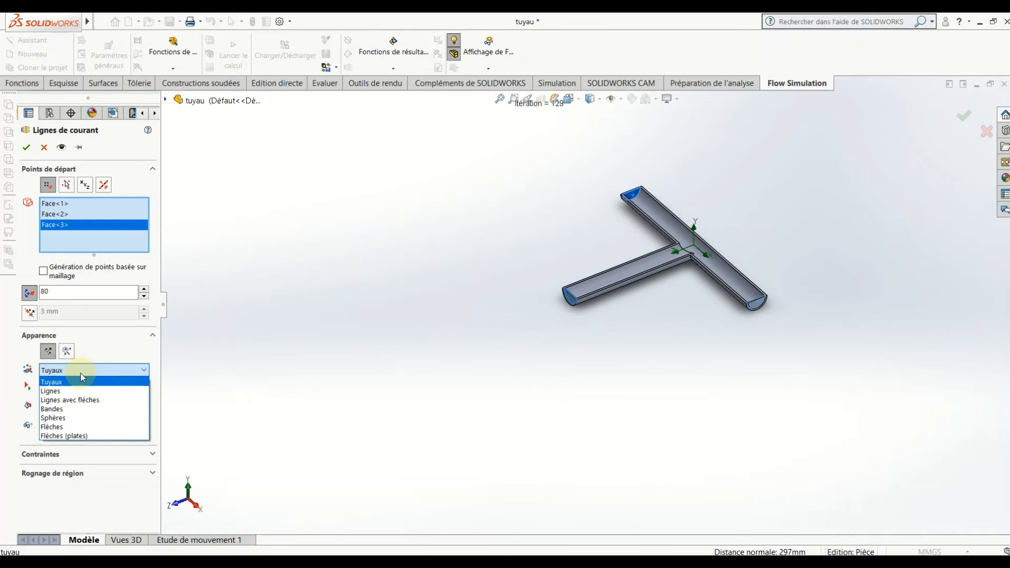
click(79, 401)
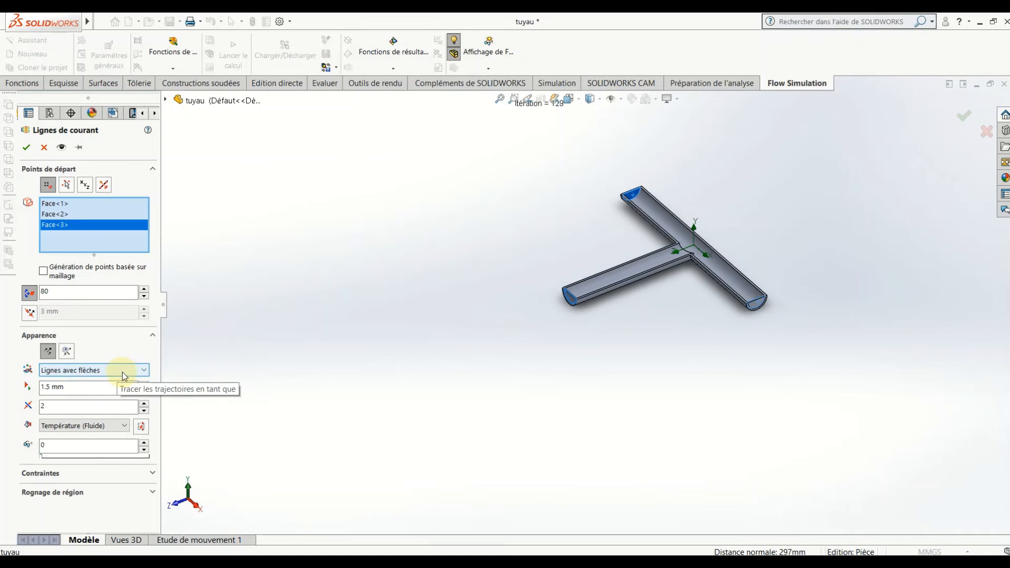
click(26, 149)
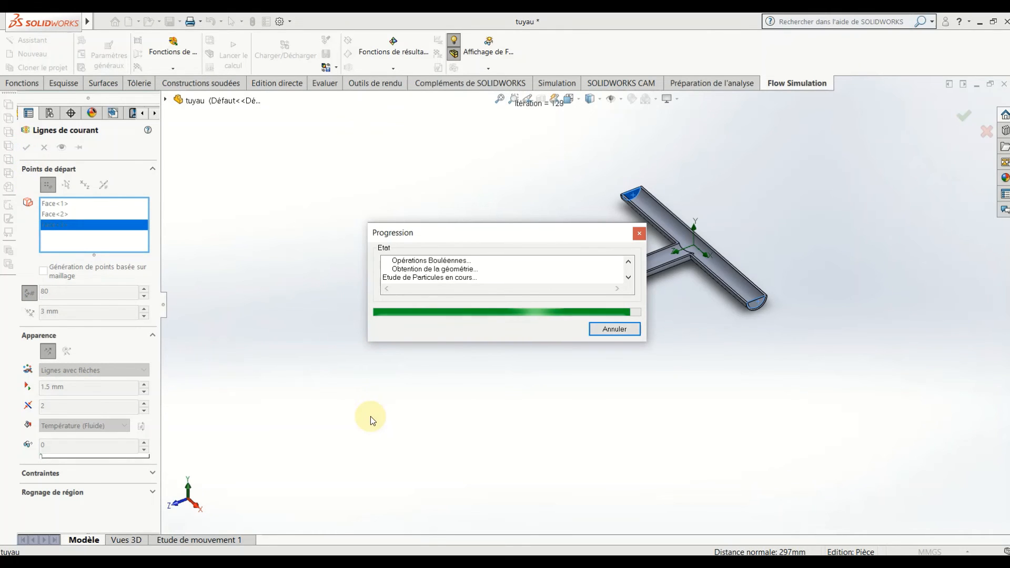
- Examine the temperature-coloured flow trajectories up close at the T-junction and along the branch pipe
scroll(688, 248, down, 4)
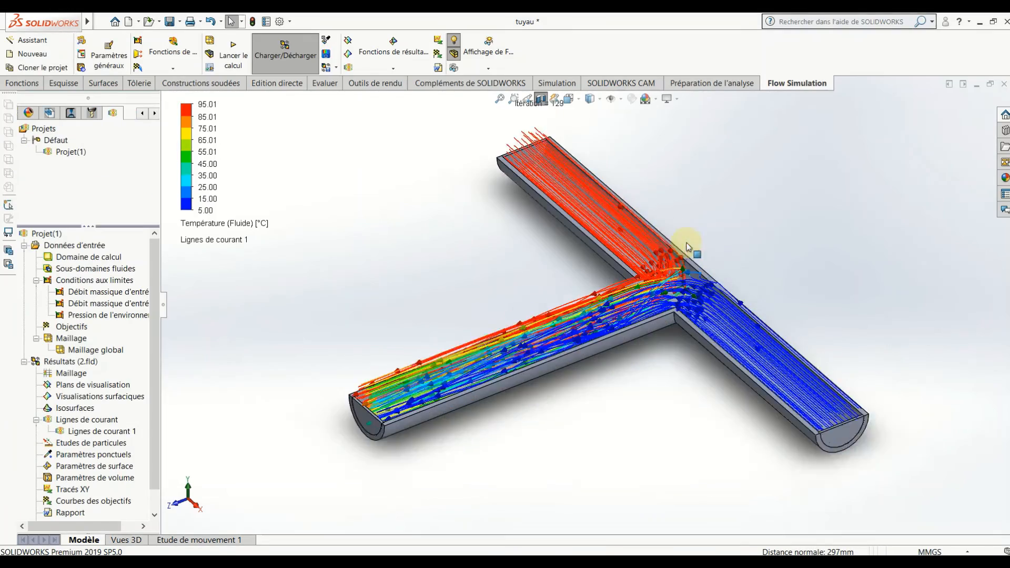
scroll(679, 295, down, 4)
scroll(654, 334, up, 2)
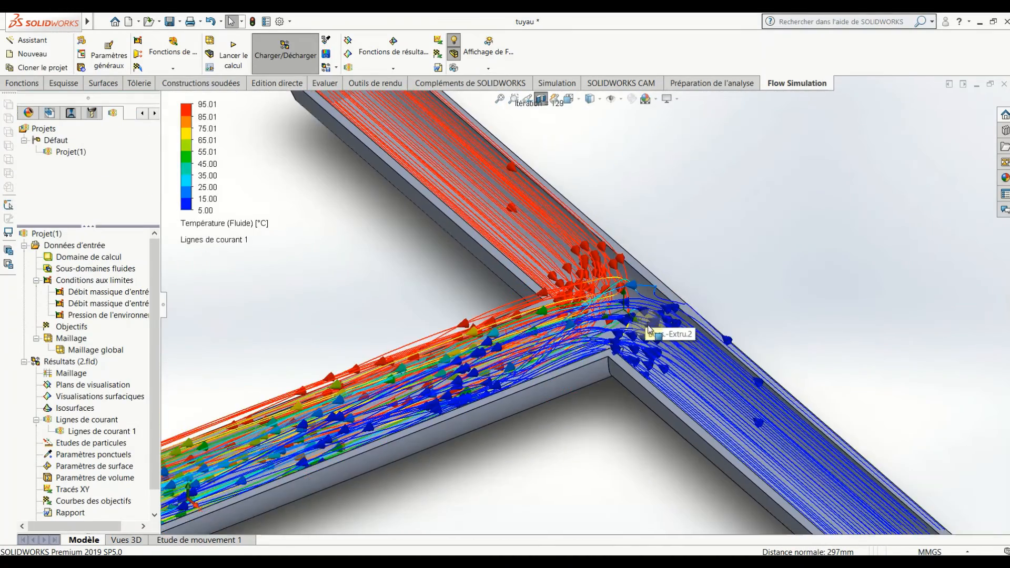
scroll(648, 329, up, 5)
scroll(631, 326, down, 10)
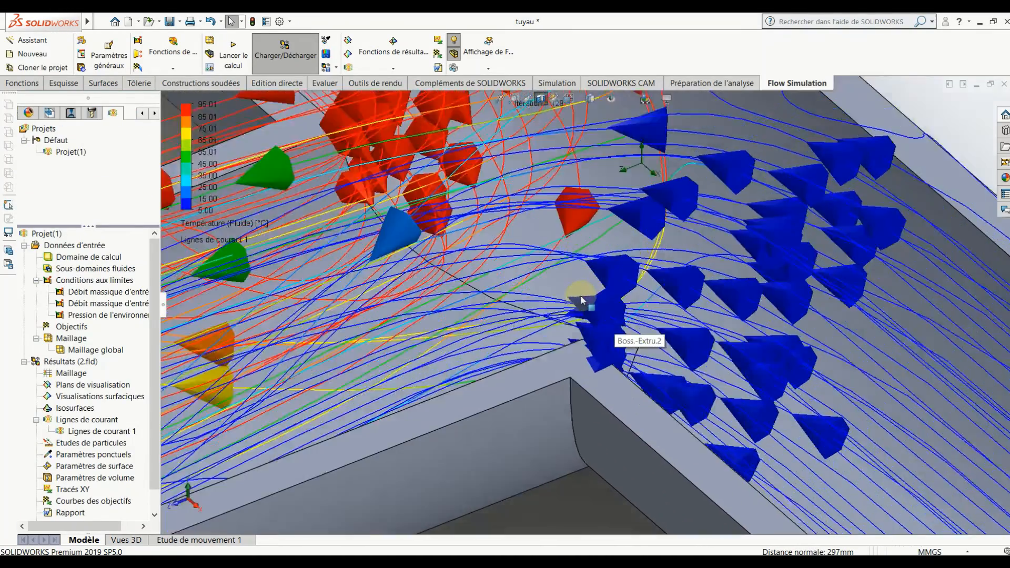
scroll(582, 300, up, 8)
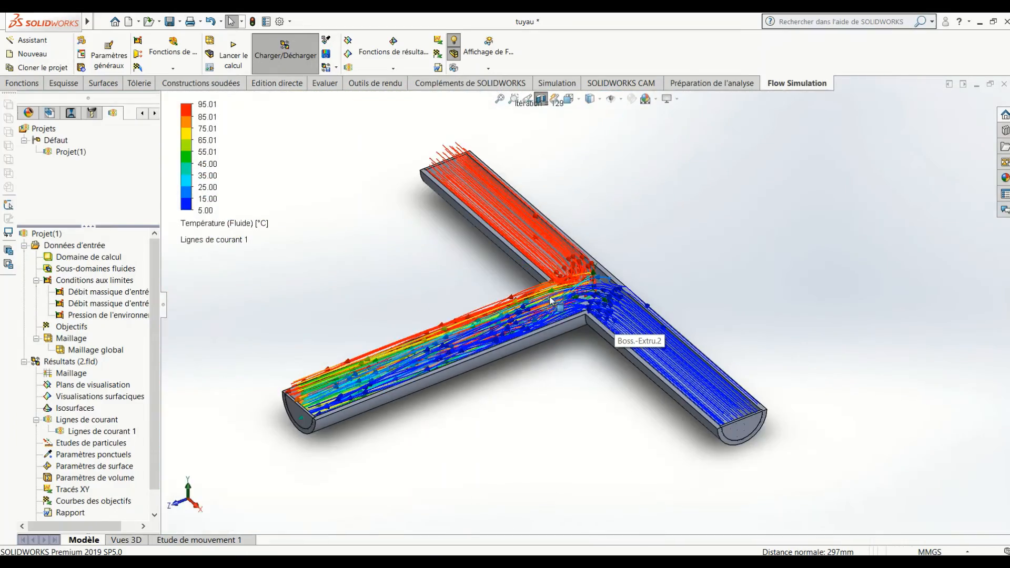
scroll(550, 301, down, 10)
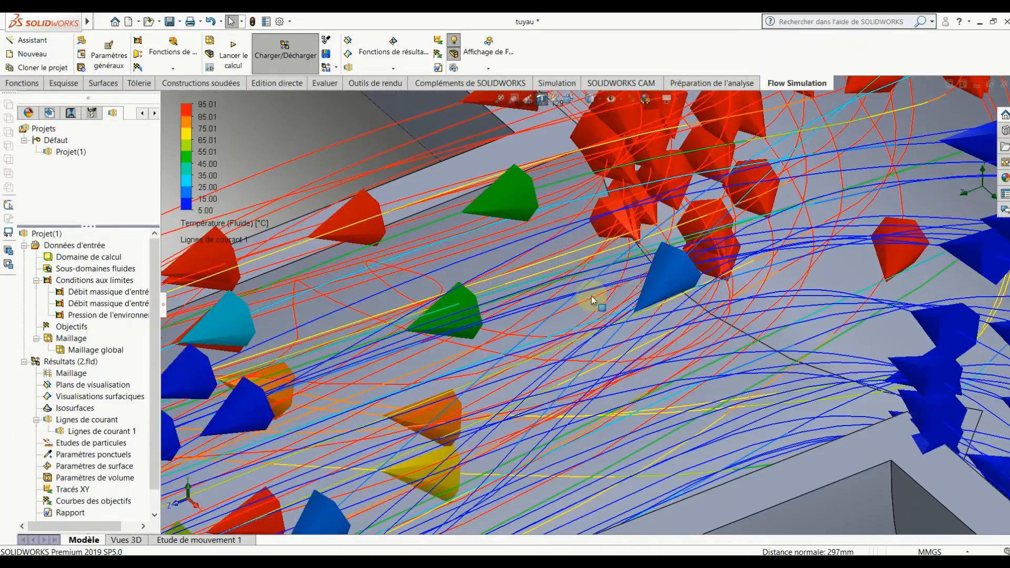
scroll(592, 300, up, 10)
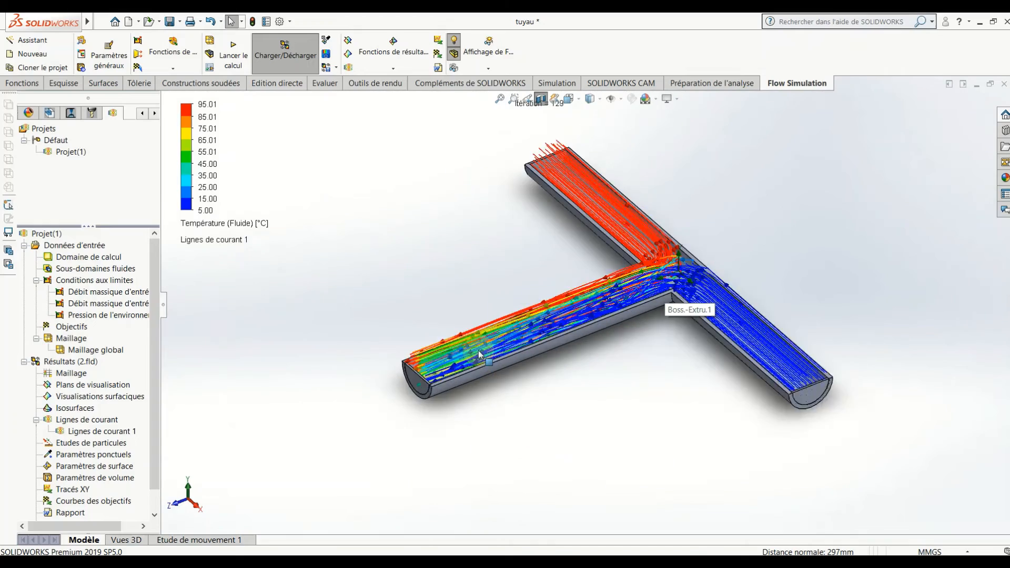
scroll(479, 355, down, 8)
scroll(730, 252, up, 10)
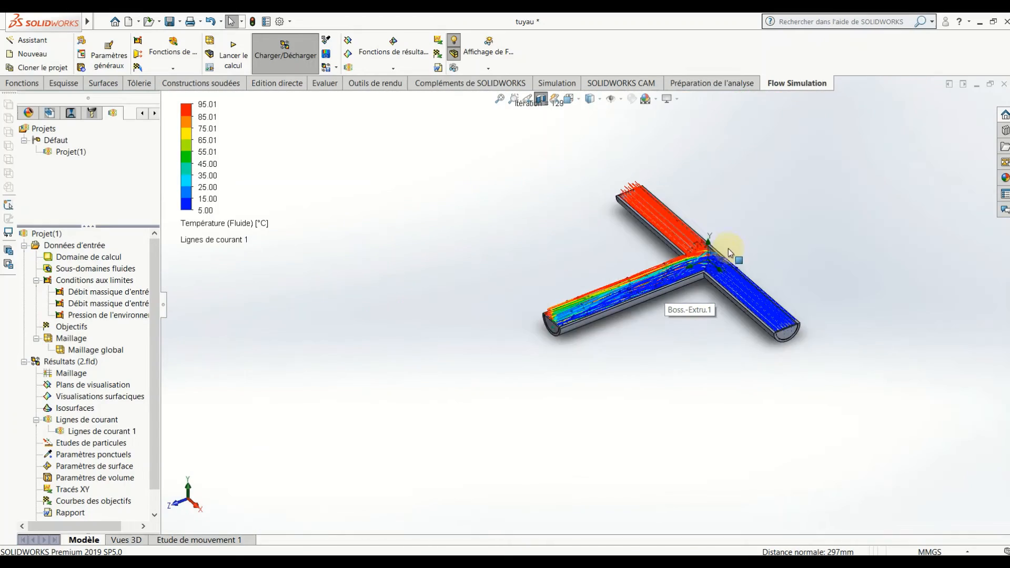
scroll(730, 252, down, 5)
scroll(361, 349, up, 5)
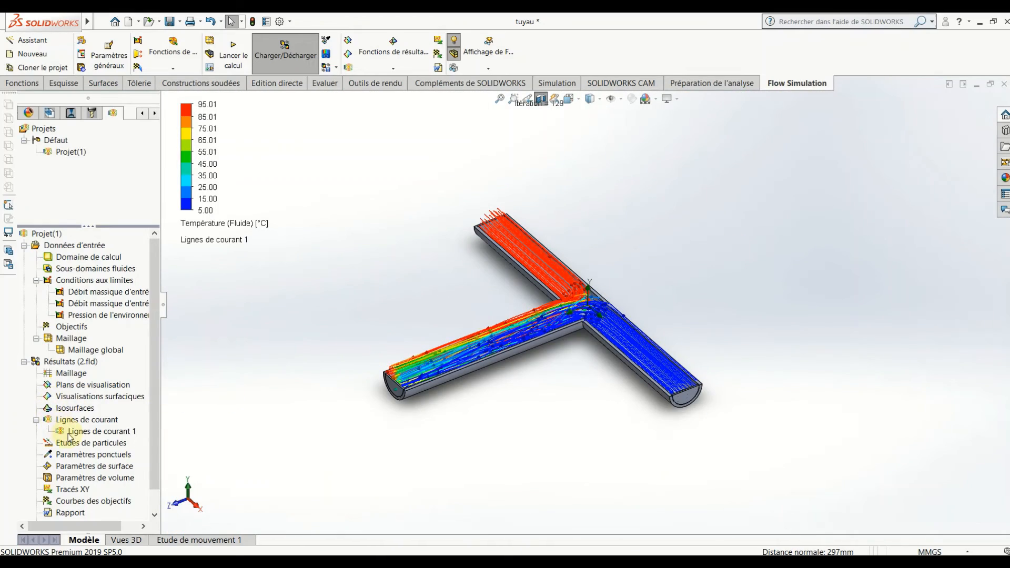
- Play the animation of the arrowed flow trajectories in Lignes de courant 1, watch the junction, and stop it
click(90, 432)
right_click(89, 432)
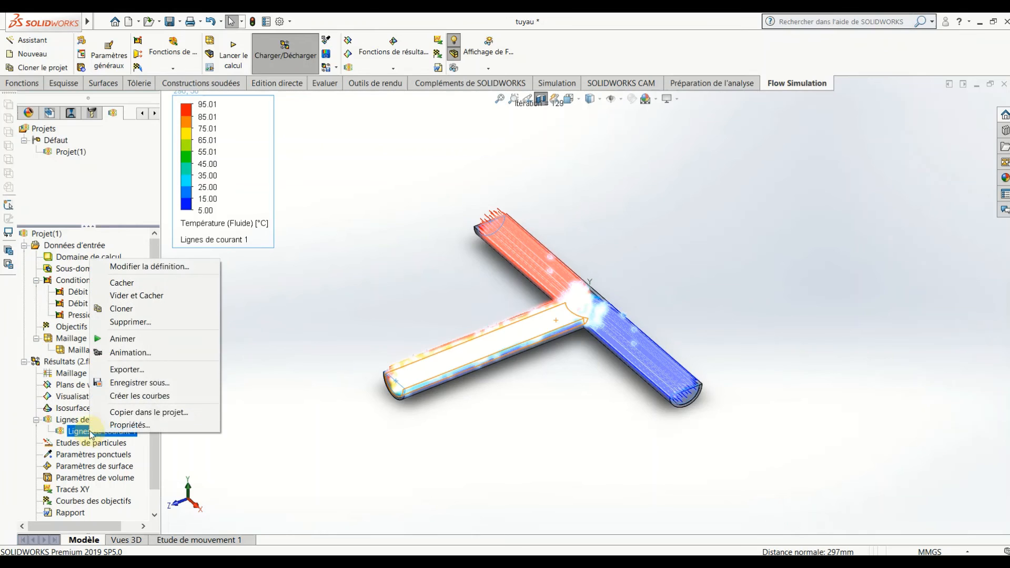
click(123, 340)
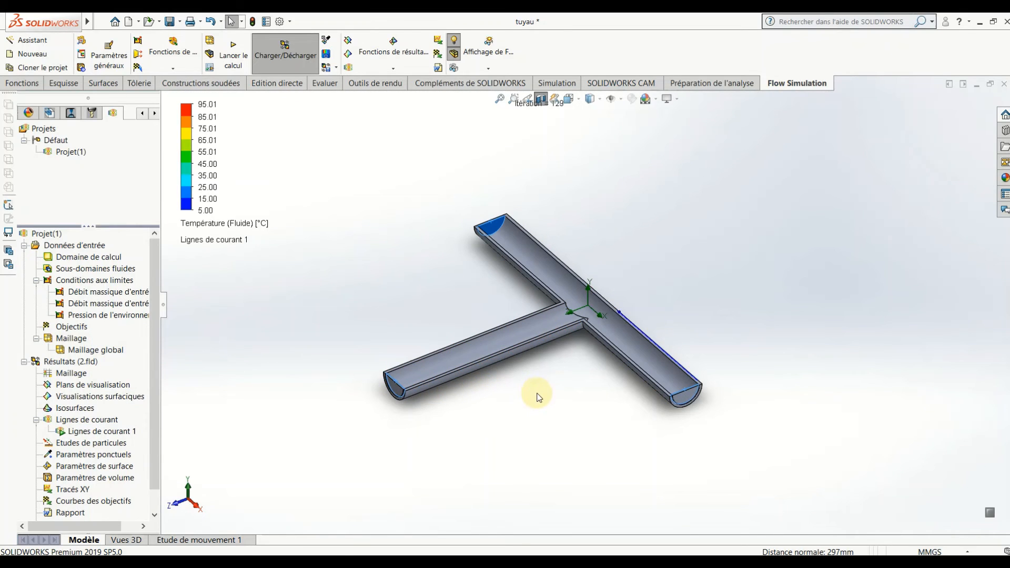
scroll(580, 368, down, 3)
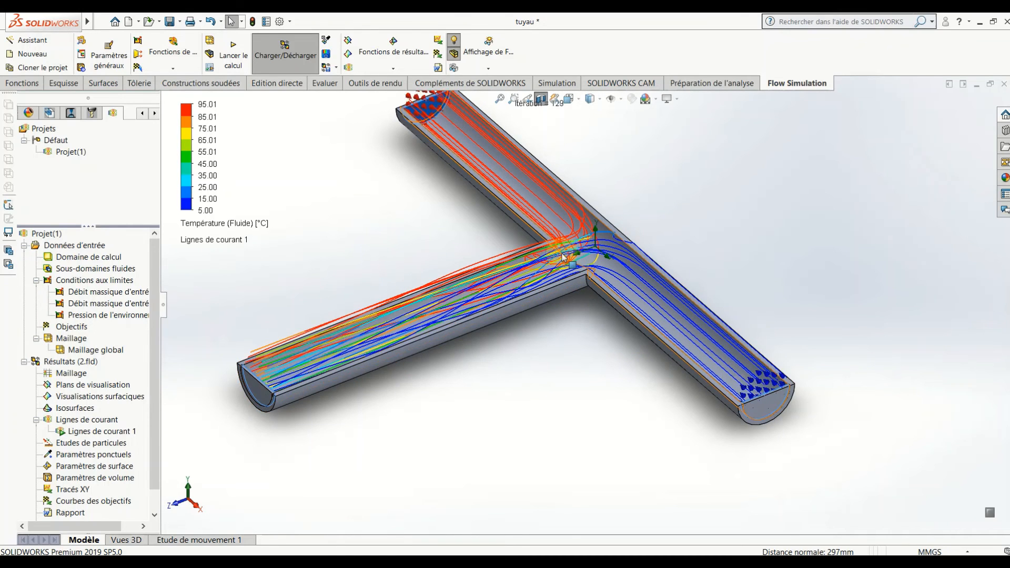
right_click(100, 430)
click(132, 335)
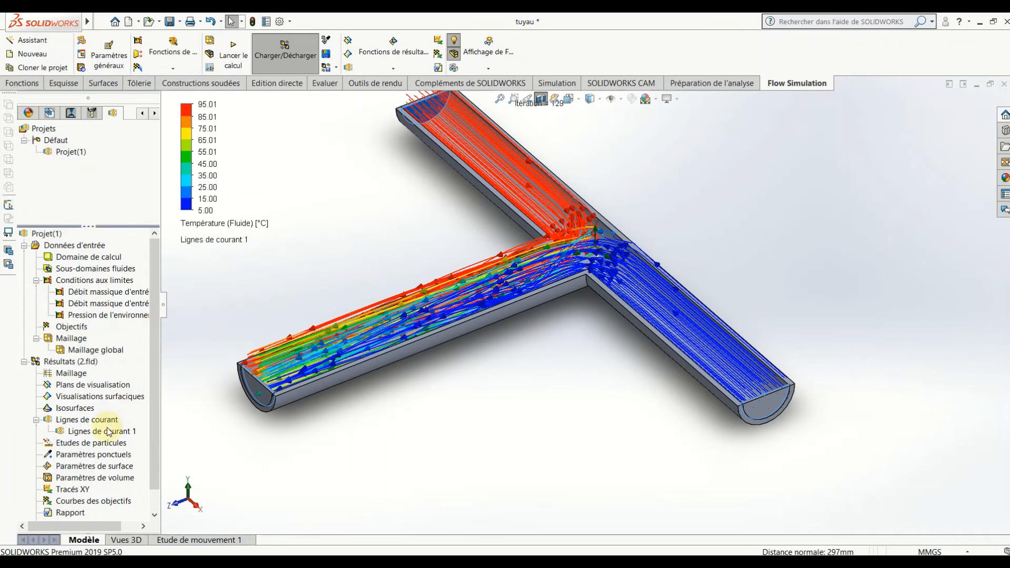
- Edit the definition of Lignes de courant 1 to draw the trajectories as spheres (Sphères) and apply it
right_click(101, 432)
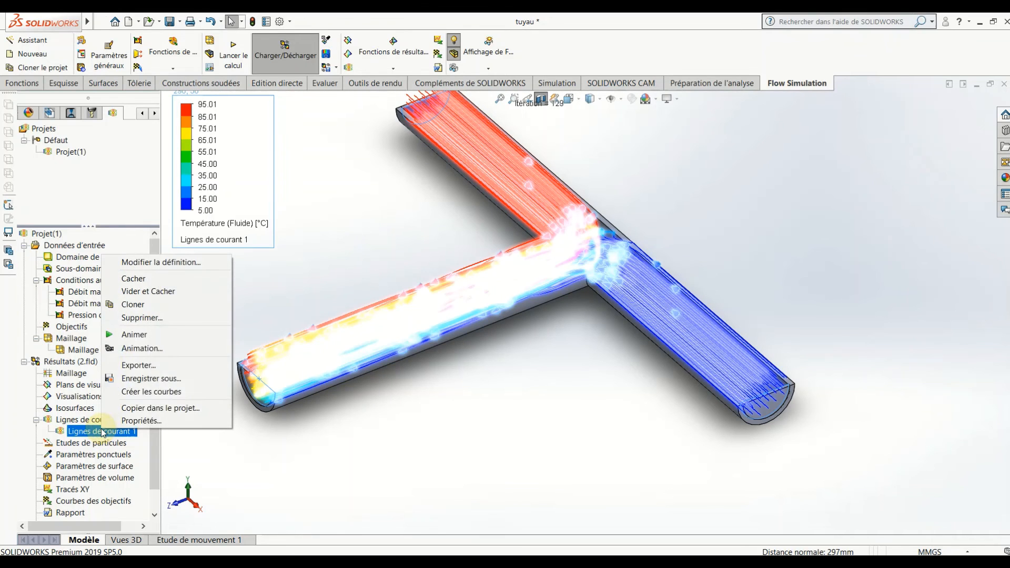
click(163, 263)
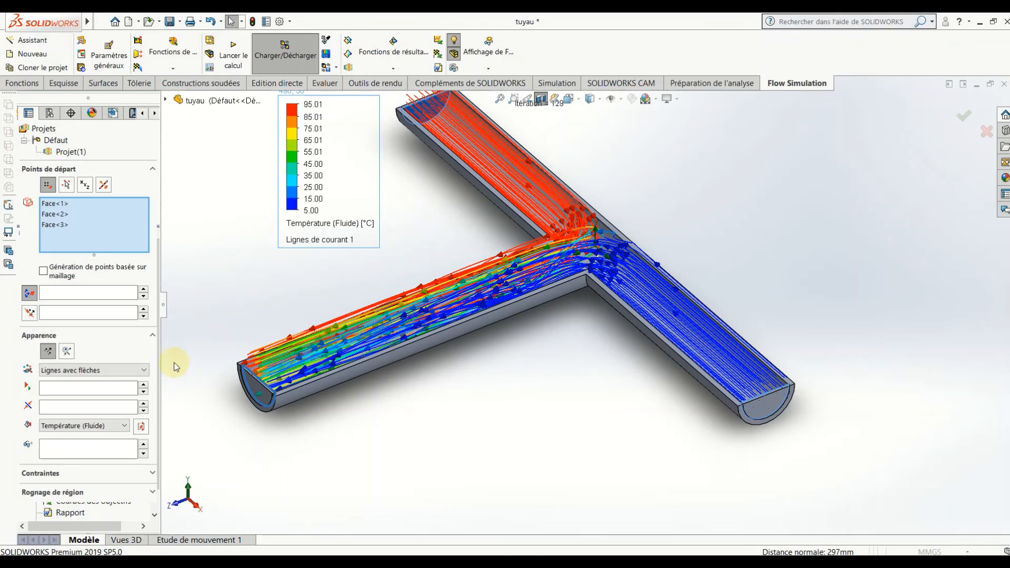
click(93, 371)
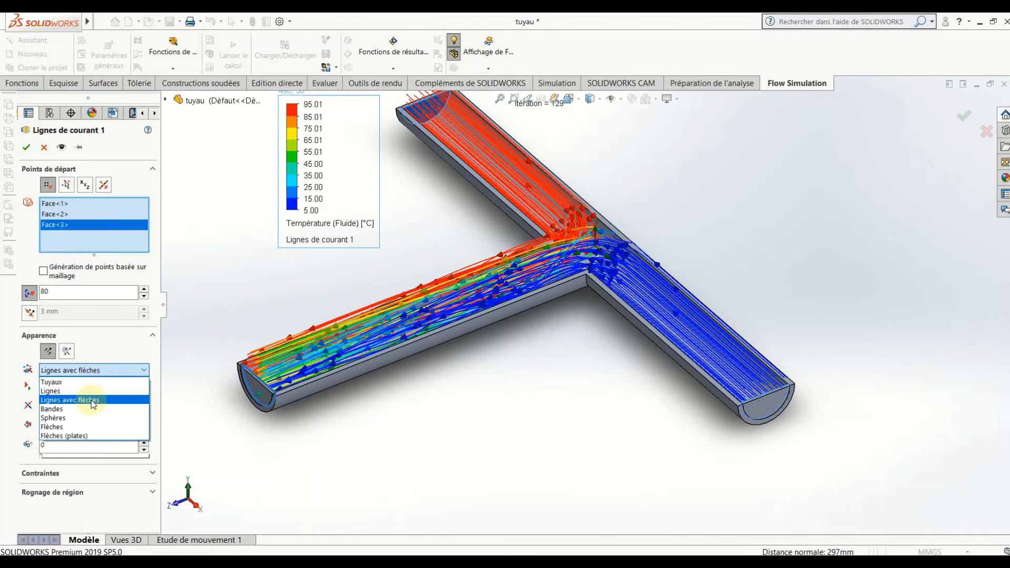
click(90, 417)
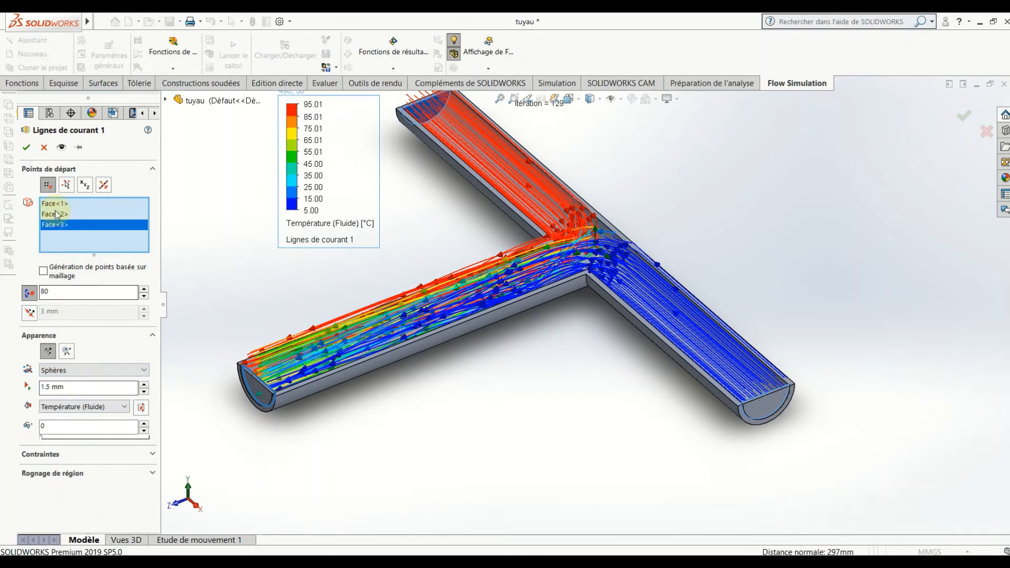
click(27, 149)
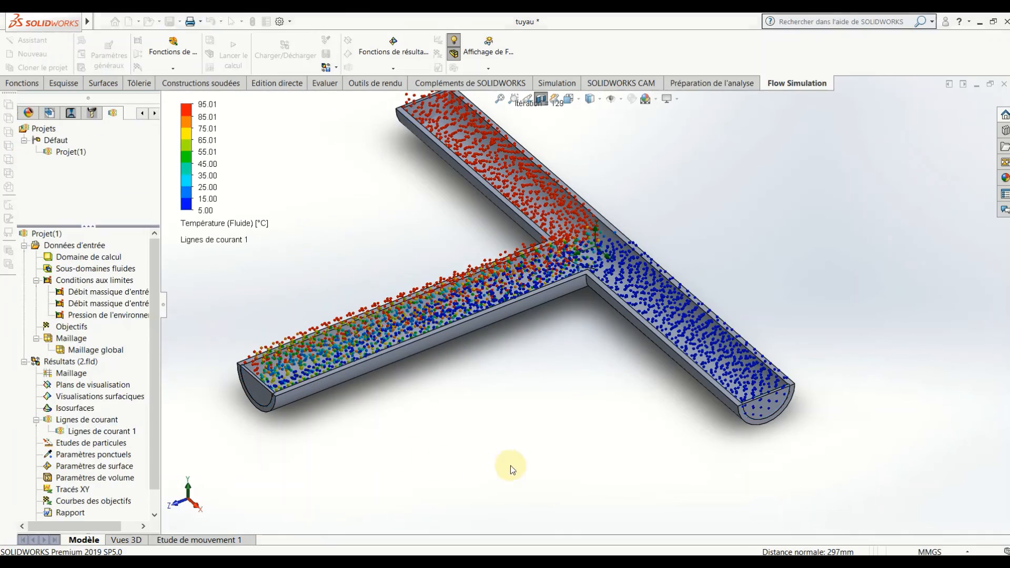
- Animate the sphere trajectories of Lignes de courant 1 and inspect the mixing at the junction and branch outlet
scroll(581, 257, down, 5)
scroll(580, 257, up, 5)
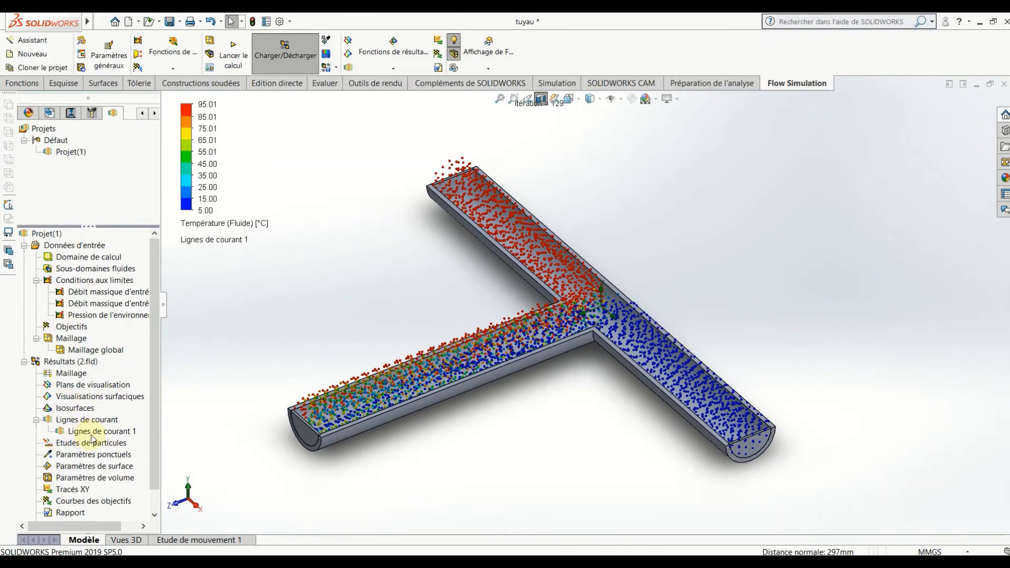
right_click(91, 436)
click(185, 340)
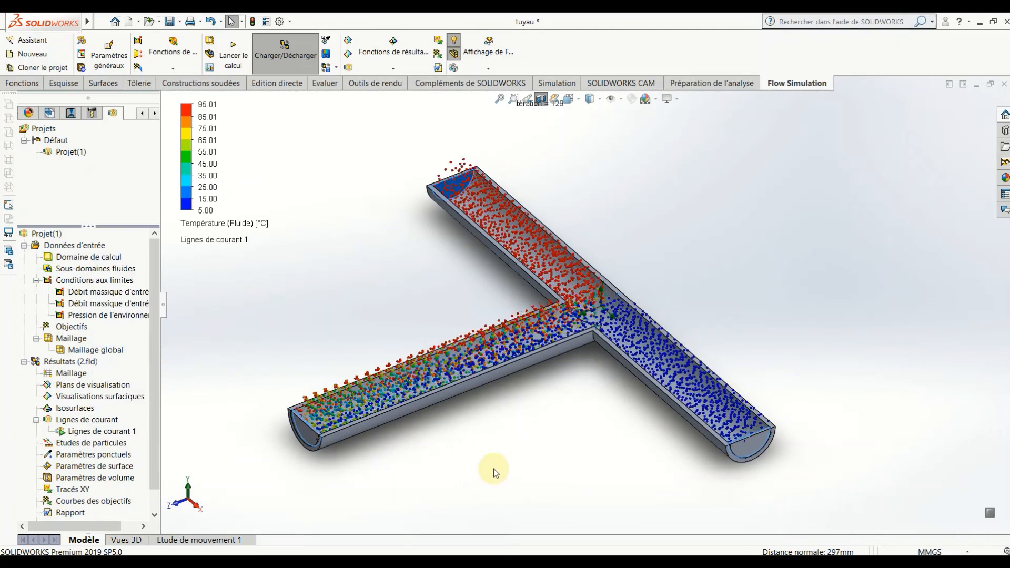
scroll(606, 338, down, 5)
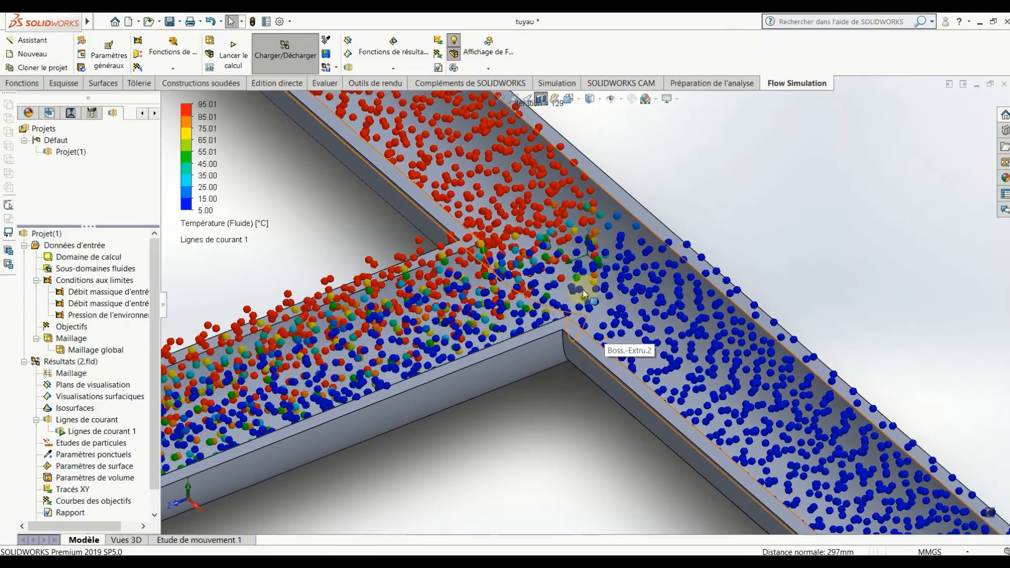
scroll(584, 294, up, 5)
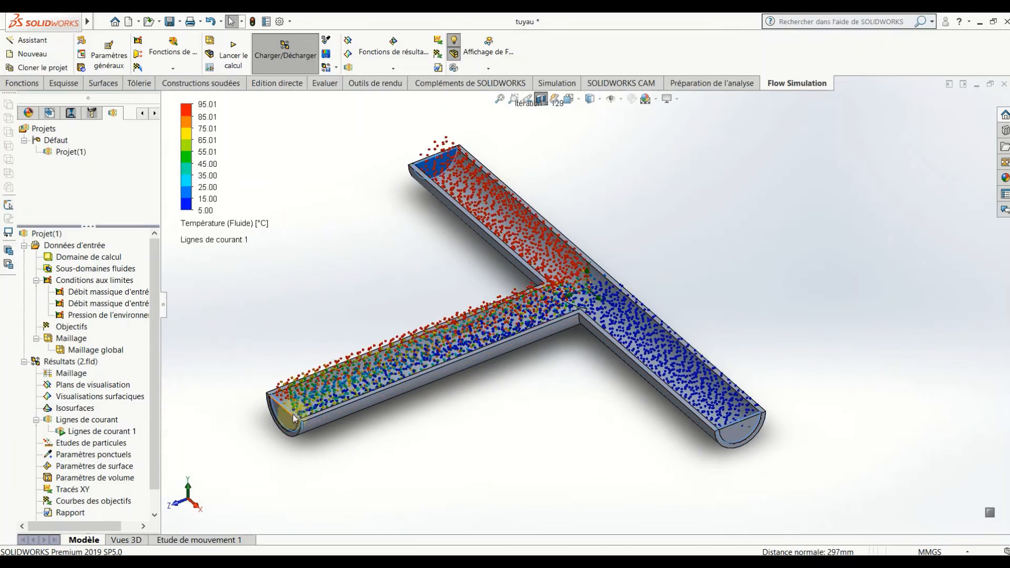
scroll(293, 418, down, 4)
scroll(389, 379, up, 6)
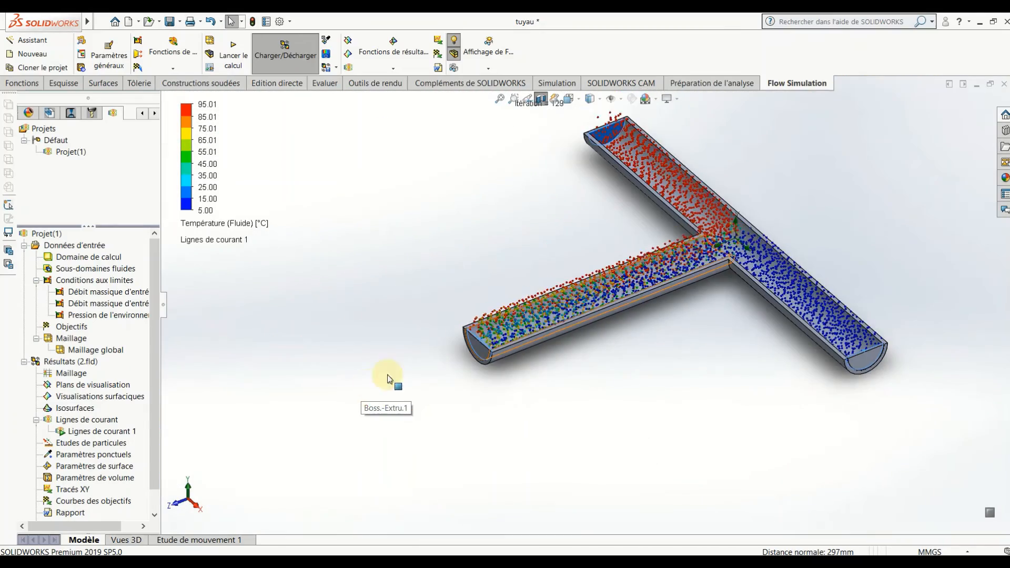
- Examine the animated sphere trajectories along the branch and both inlet arms, comparing their colours with the fluid temperature legend
scroll(389, 379, down, 5)
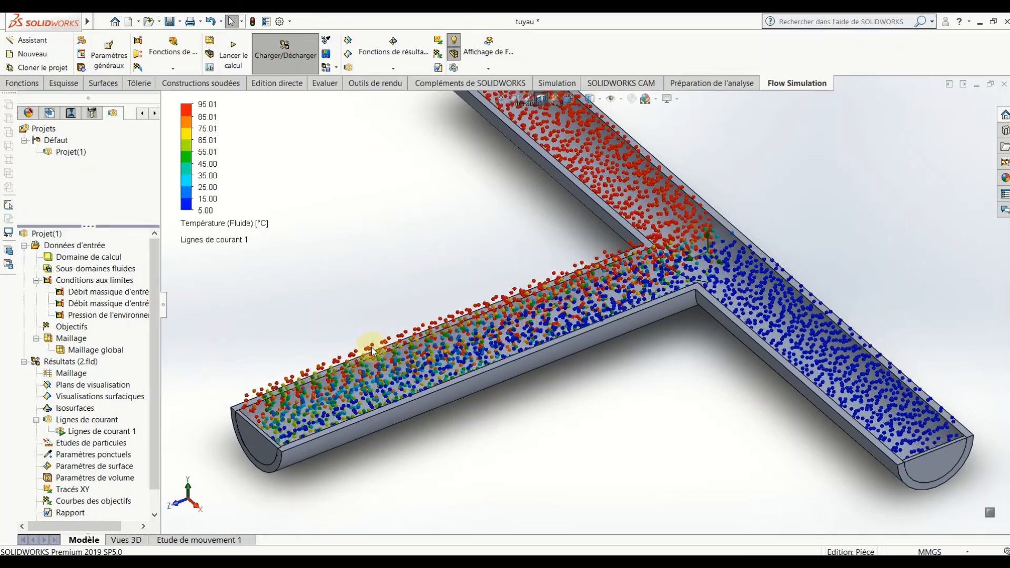
scroll(372, 352, down, 8)
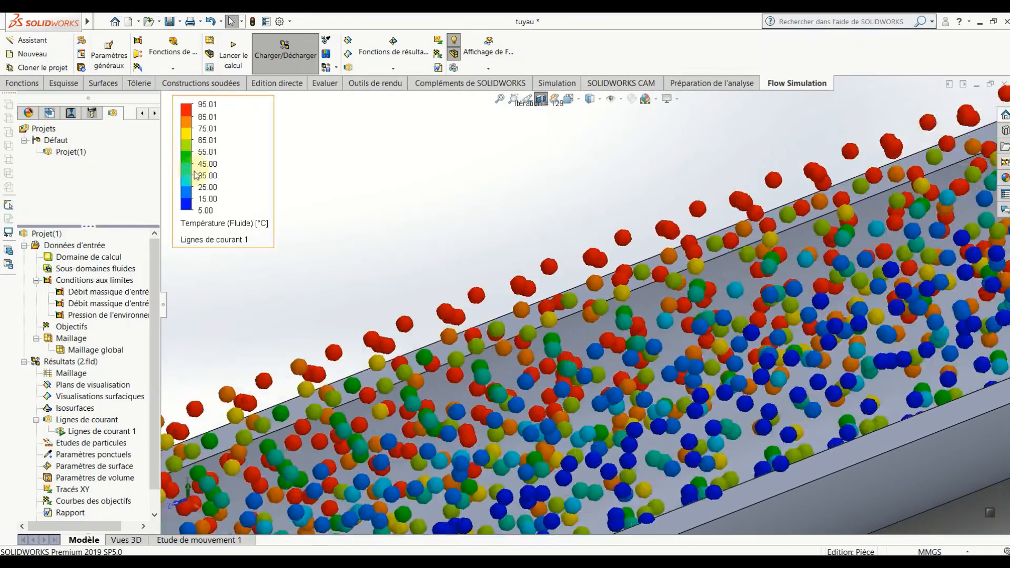
scroll(441, 248, up, 8)
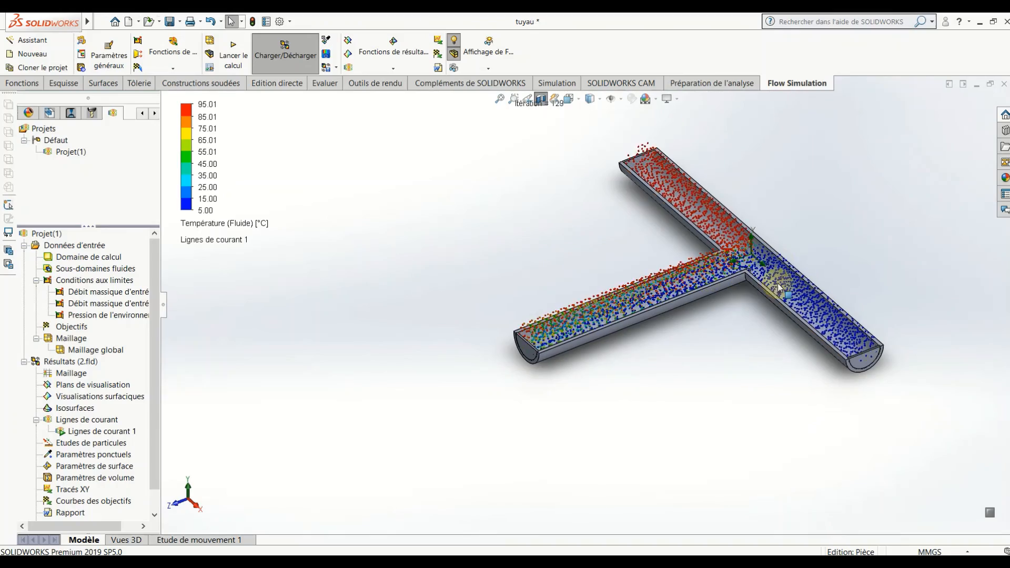
scroll(779, 284, down, 8)
scroll(727, 298, up, 6)
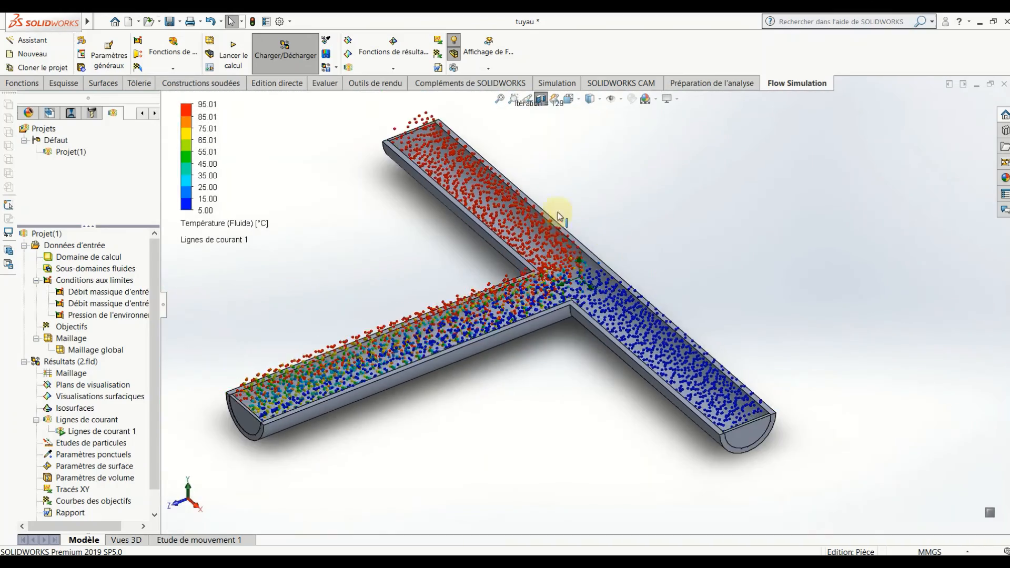
scroll(518, 224, down, 6)
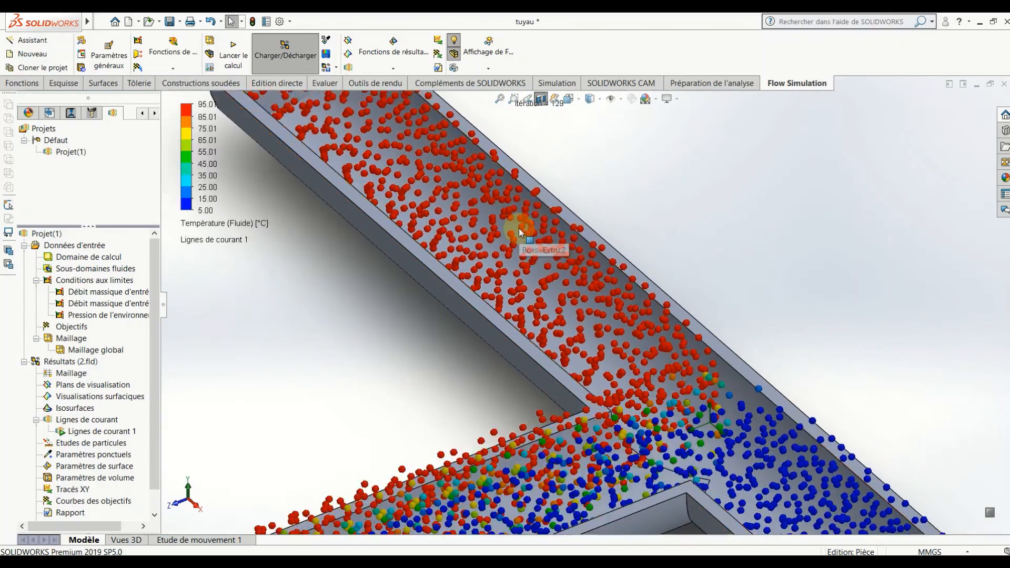
scroll(521, 234, up, 6)
scroll(399, 444, down, 5)
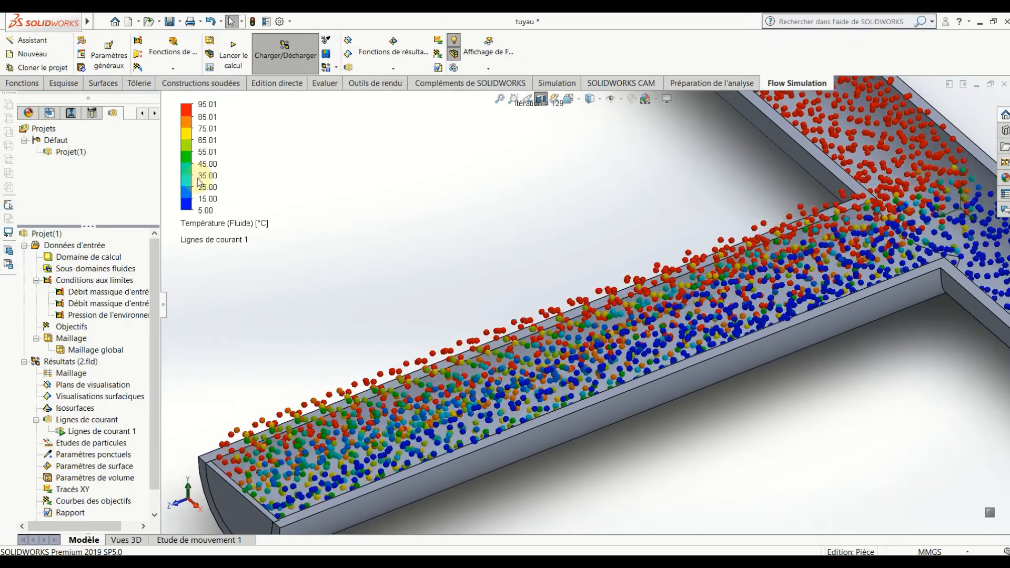
scroll(697, 288, up, 8)
scroll(736, 226, down, 4)
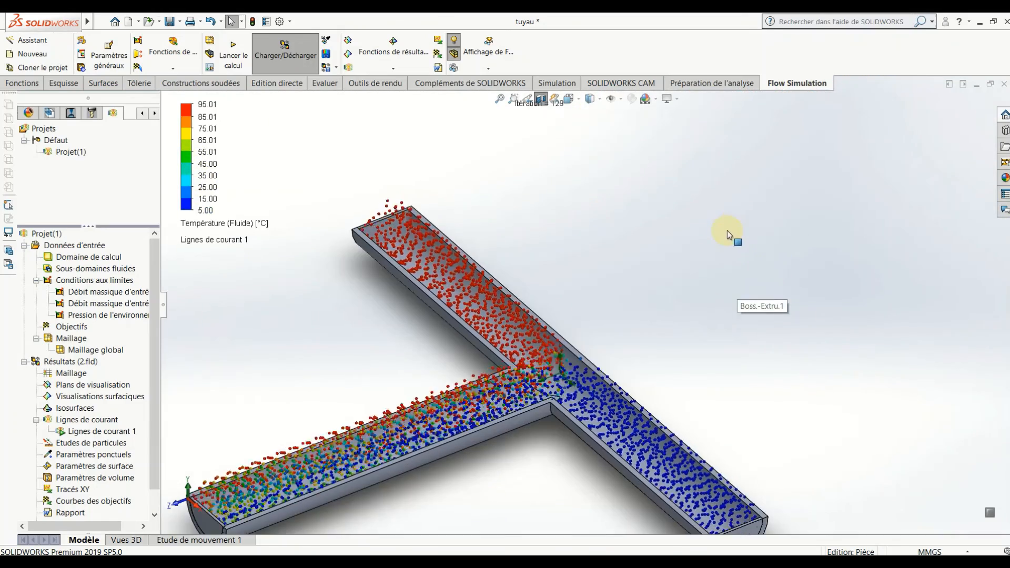
- Inspect the sphere trajectories across the whole T-pipe, from a low side angle, and close up at the junction
scroll(728, 231, up, 3)
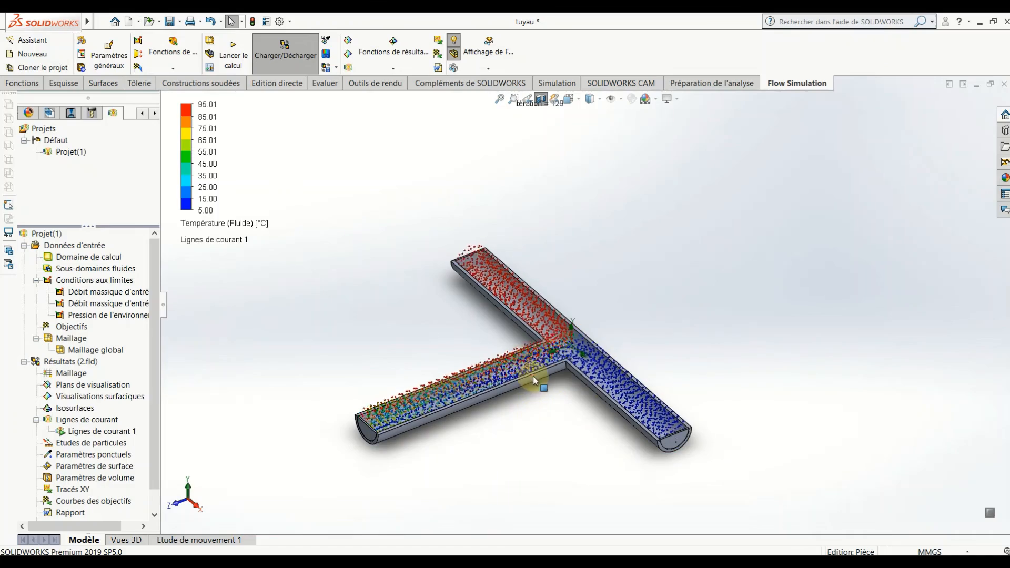
scroll(532, 375, down, 3)
scroll(538, 373, up, 3)
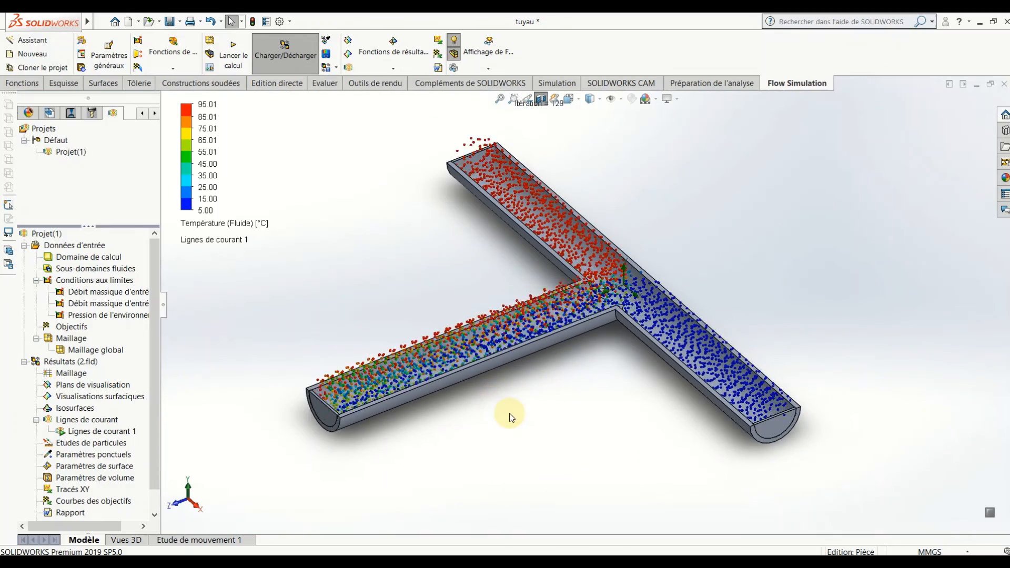
middle_drag(510, 417, 524, 342)
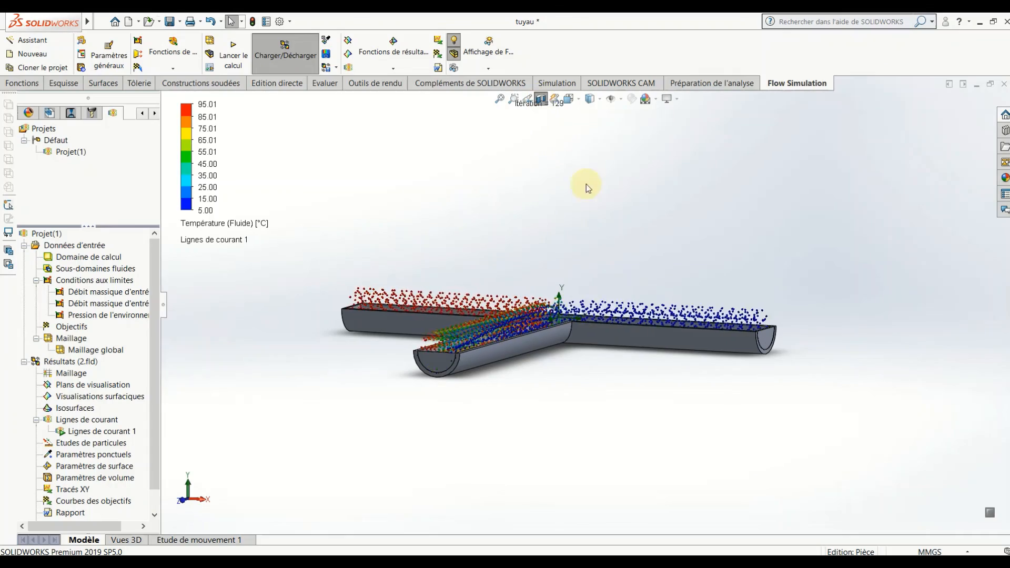
scroll(584, 315, down, 10)
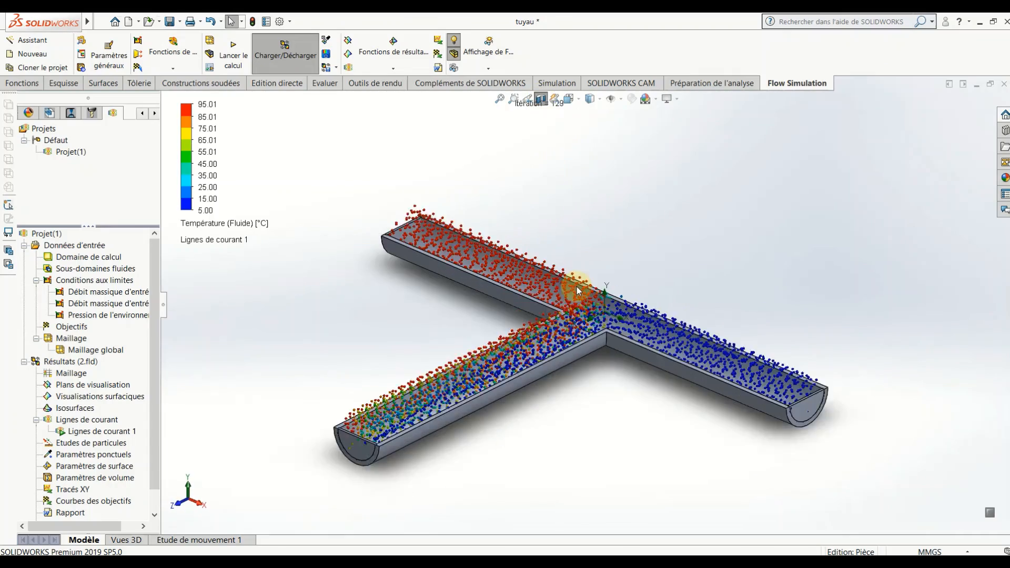
scroll(627, 326, up, 10)
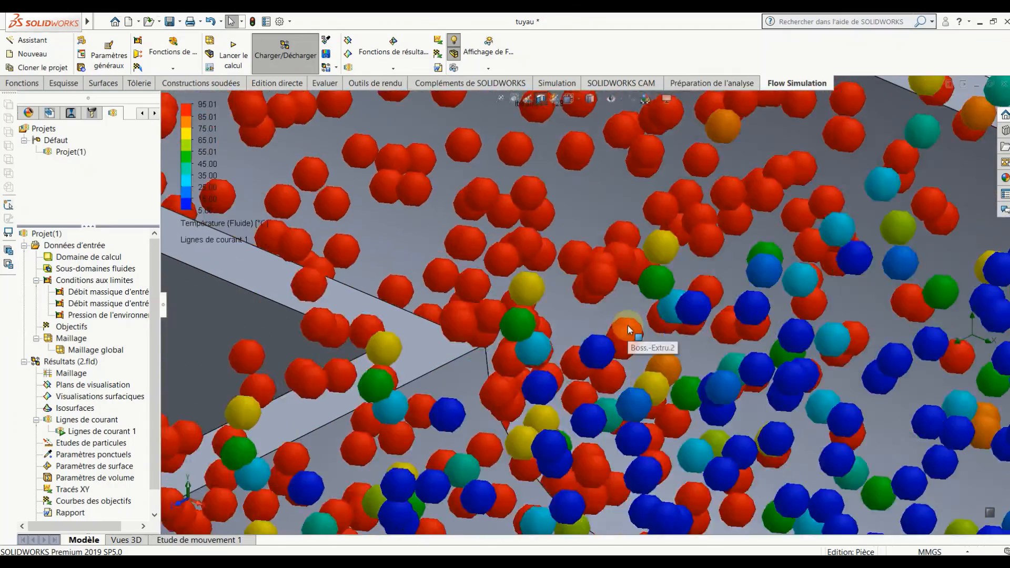